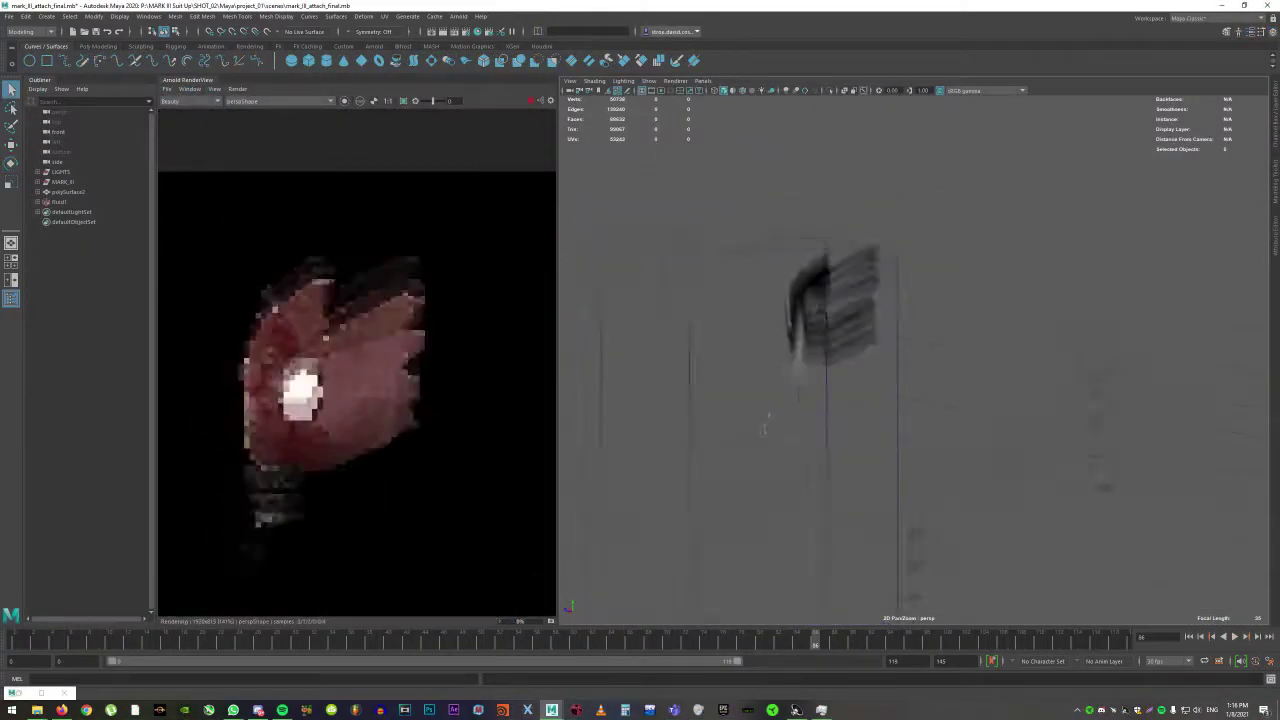
{"action": "left_click_drag", "start_coordinate": [566, 402], "coordinate": [724, 402]}
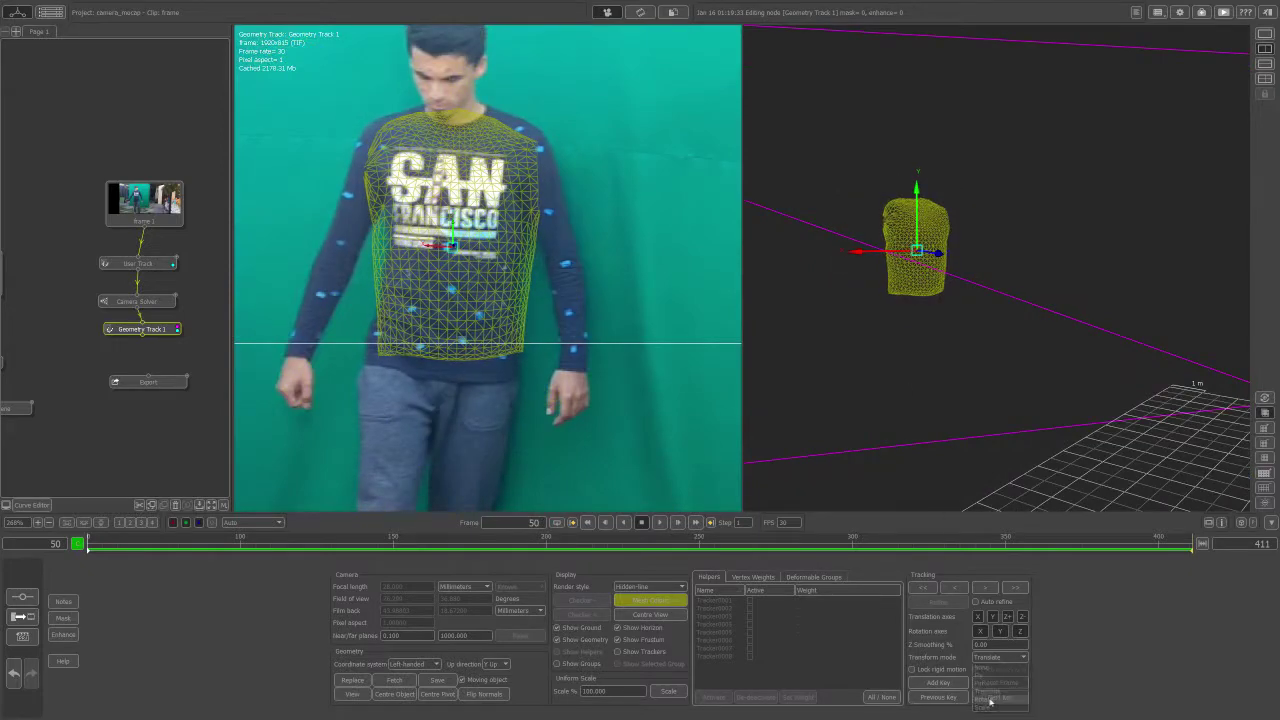
Set the geometry track's transform mode to Rotate and track the torso mesh forward from frame 50.
{"action": "left_click", "coordinate": [990, 703]}
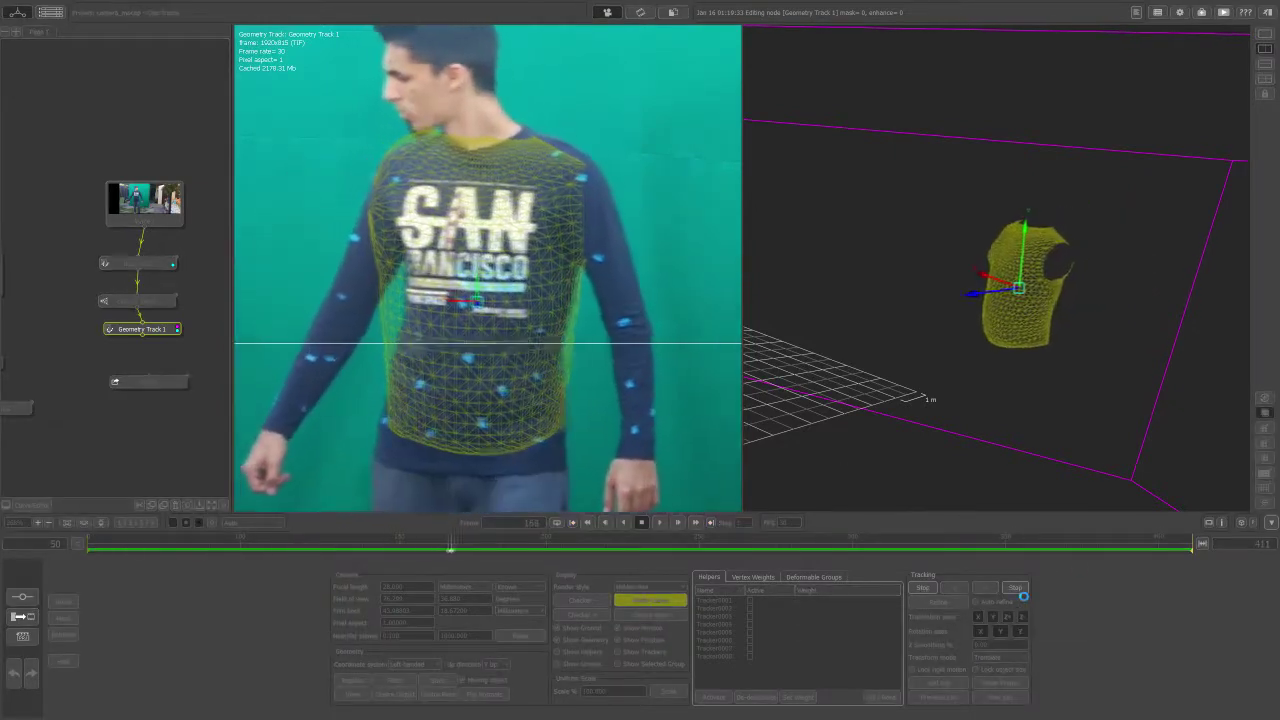
{"action": "left_click", "coordinate": [1015, 588]}
{"action": "left_click", "coordinate": [89, 550]}
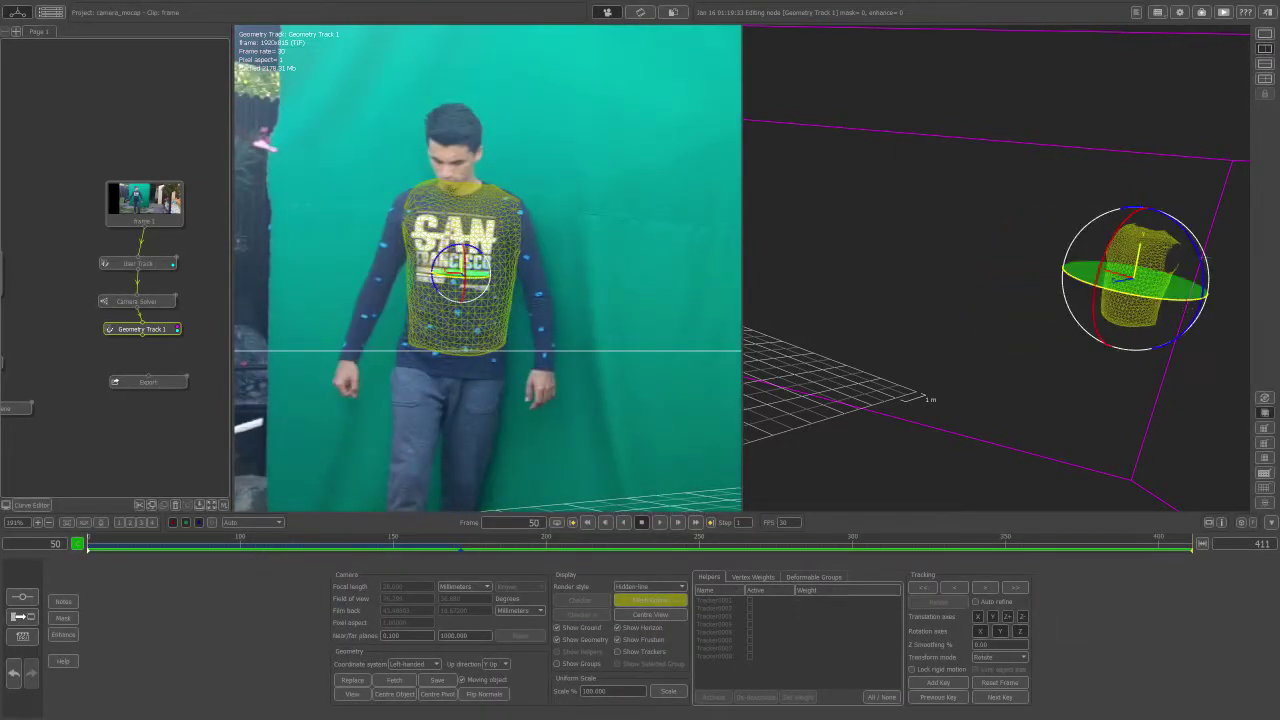
{"action": "left_click", "coordinate": [1015, 588]}
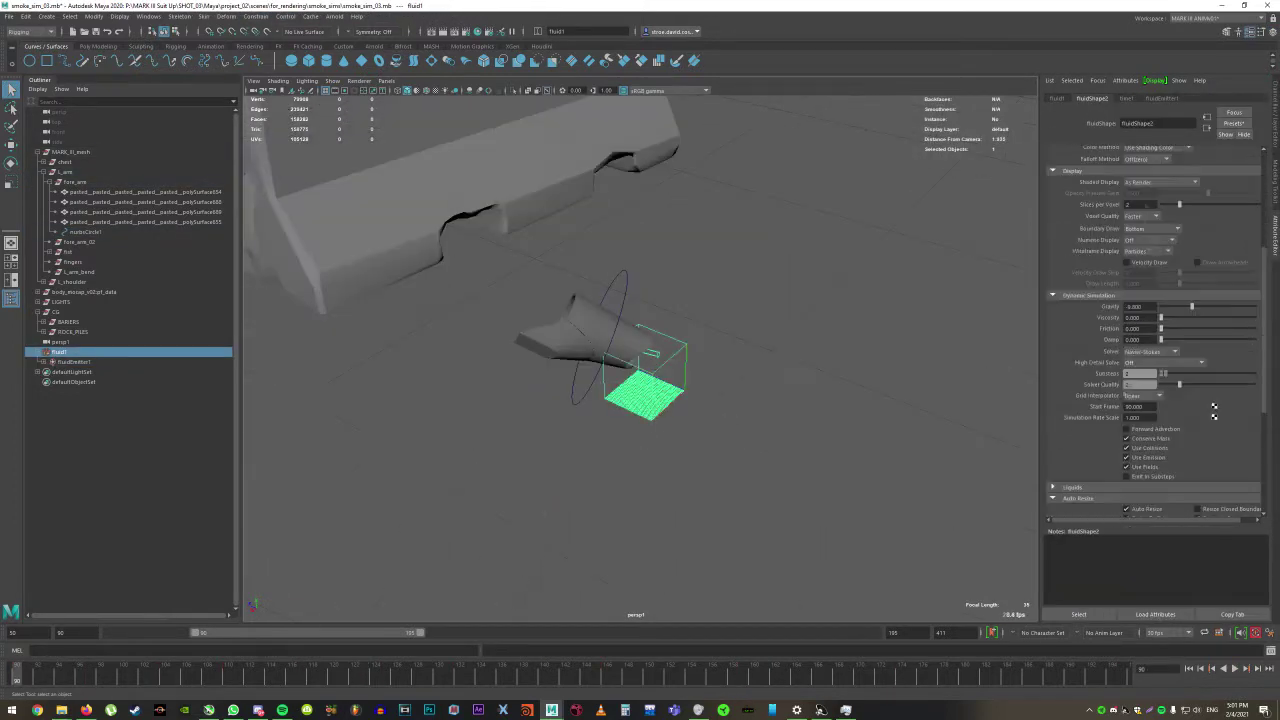
Set the smoke fluid's Auto Resize Threshold to 0, Auto Resize Margin to 2 and Turbulence Strength to 1.
{"action": "scroll", "coordinate": [1150, 411], "scroll_direction": "down", "scroll_amount": 4}
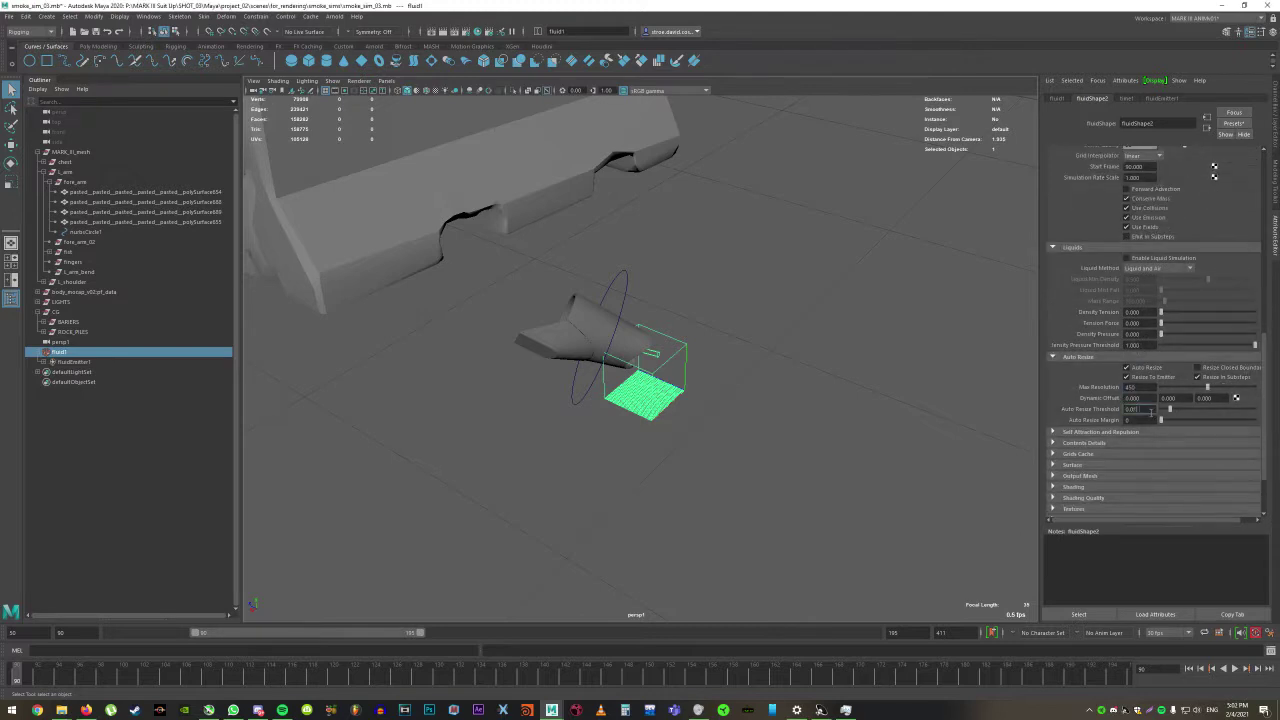
{"action": "left_click", "coordinate": [1155, 362]}
{"action": "left_click", "coordinate": [1100, 408]}
{"action": "scroll", "coordinate": [1207, 345], "scroll_direction": "down", "scroll_amount": 3}
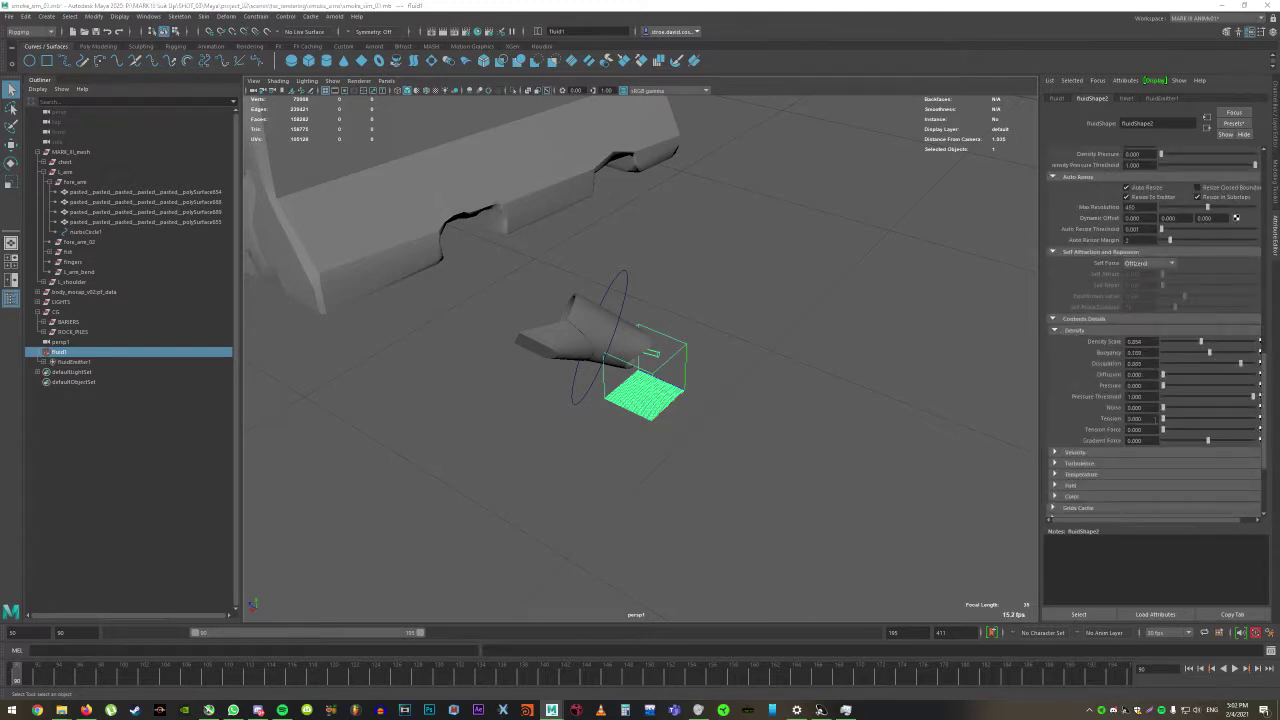
{"action": "left_click", "coordinate": [1118, 407]}
{"action": "scroll", "coordinate": [1118, 399], "scroll_direction": "down", "scroll_amount": 1}
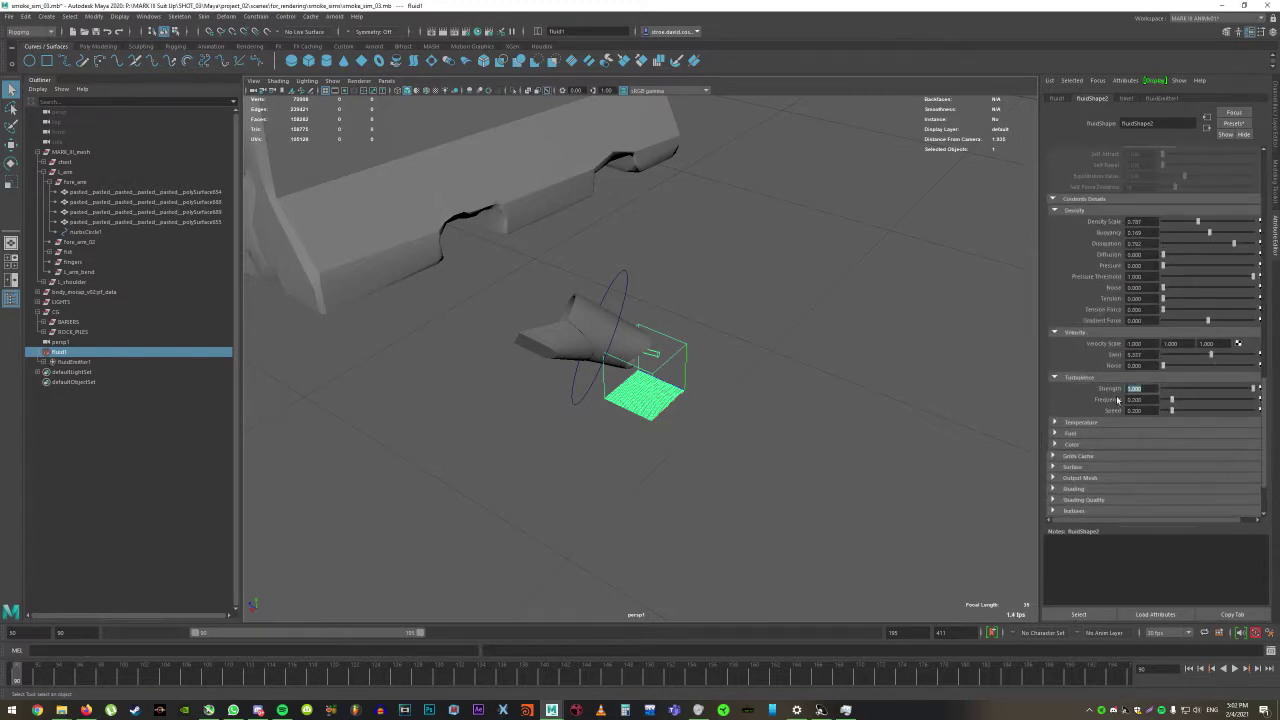
Reshape the smoke fluid's opacity curve in the enlarged ramp editor and close the editor.
{"action": "left_click", "coordinate": [1238, 472]}
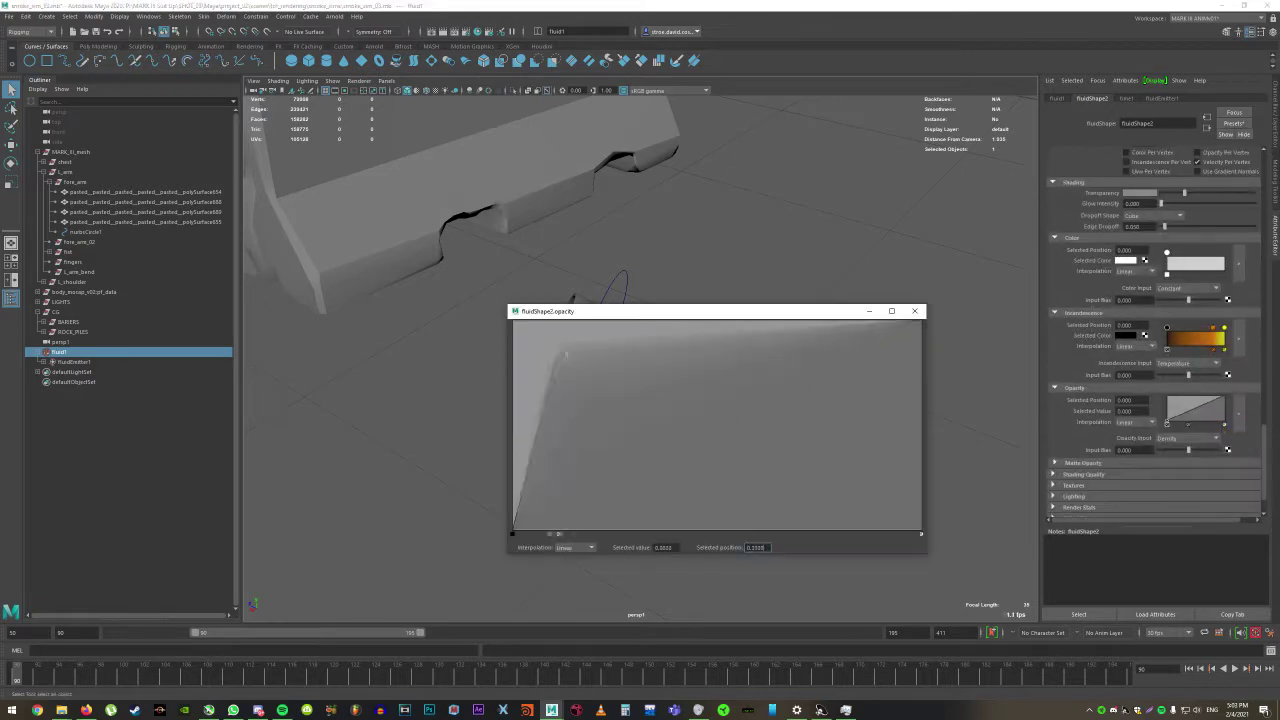
{"action": "left_click_drag", "start_coordinate": [757, 360], "coordinate": [816, 350]}
{"action": "left_click", "coordinate": [914, 311]}
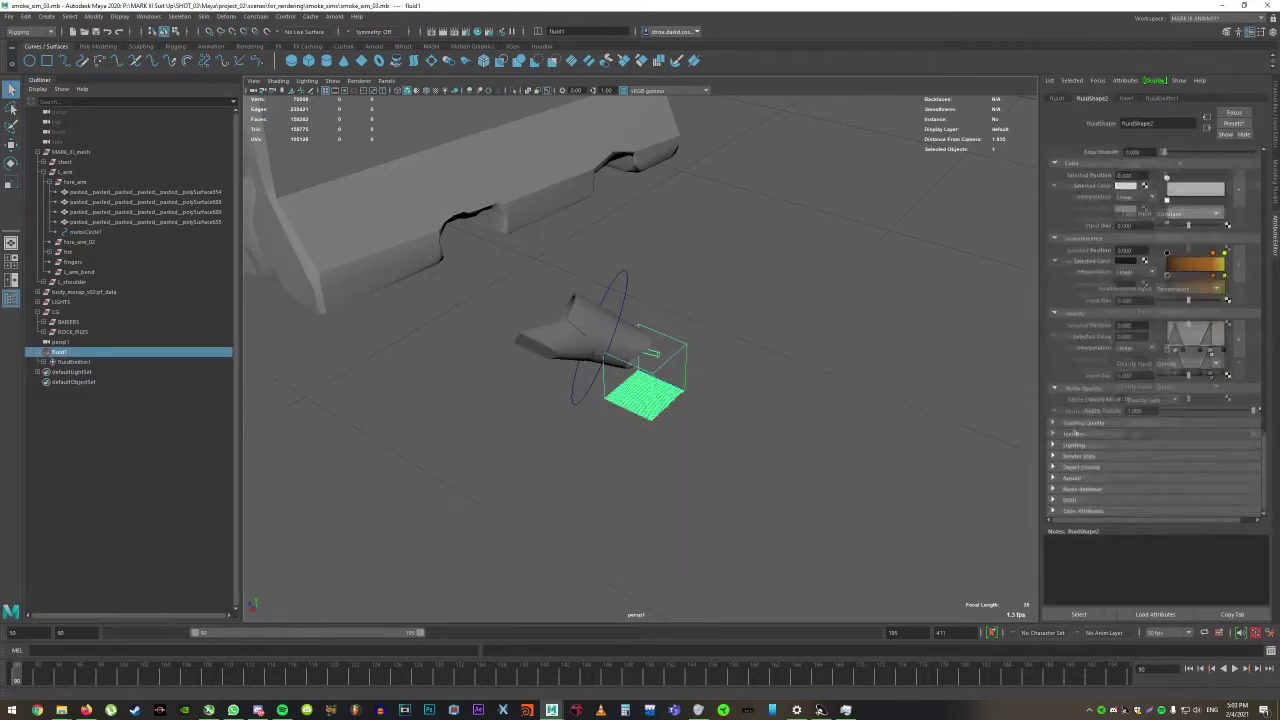
Review the remaining attributes of the smoke fluid and the emission attributes of fluidEmitter1.
{"action": "scroll", "coordinate": [1100, 450], "scroll_direction": "down", "scroll_amount": 10}
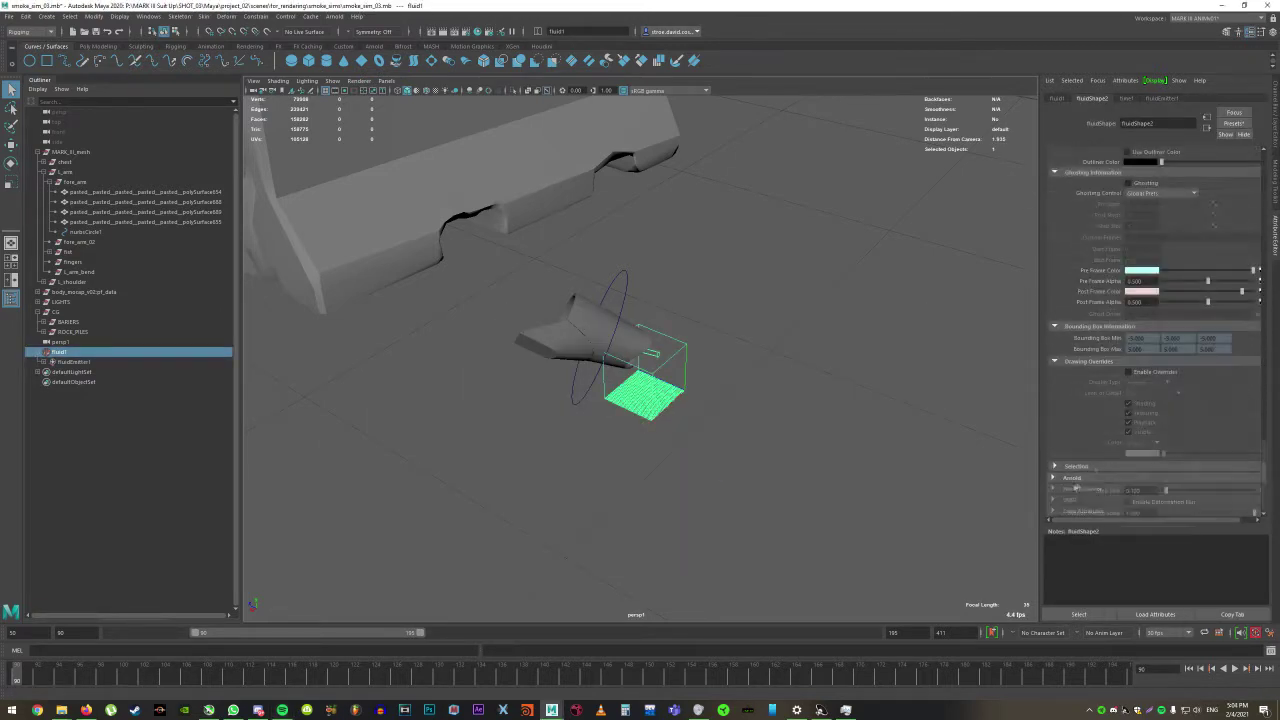
{"action": "scroll", "coordinate": [1075, 487], "scroll_direction": "up", "scroll_amount": 5}
{"action": "scroll", "coordinate": [1088, 392], "scroll_direction": "up", "scroll_amount": 10}
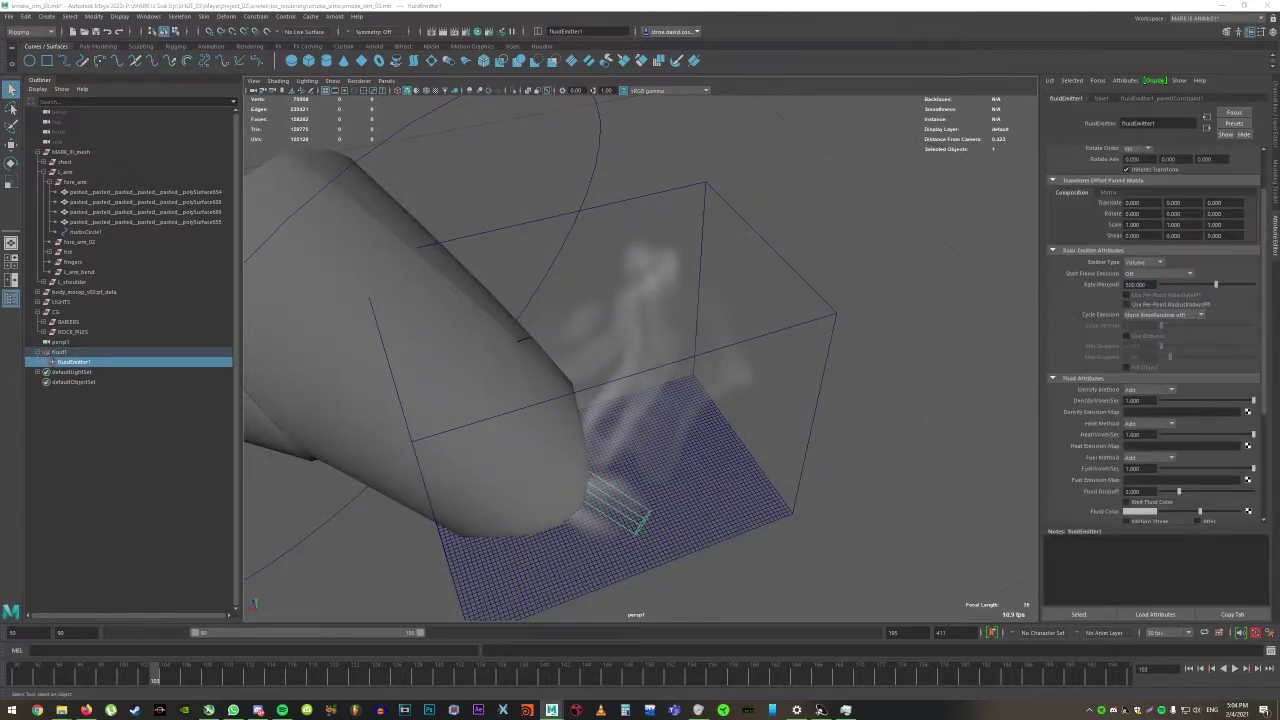
{"action": "scroll", "coordinate": [1145, 387], "scroll_direction": "down", "scroll_amount": 6}
{"action": "left_click", "coordinate": [1148, 384]}
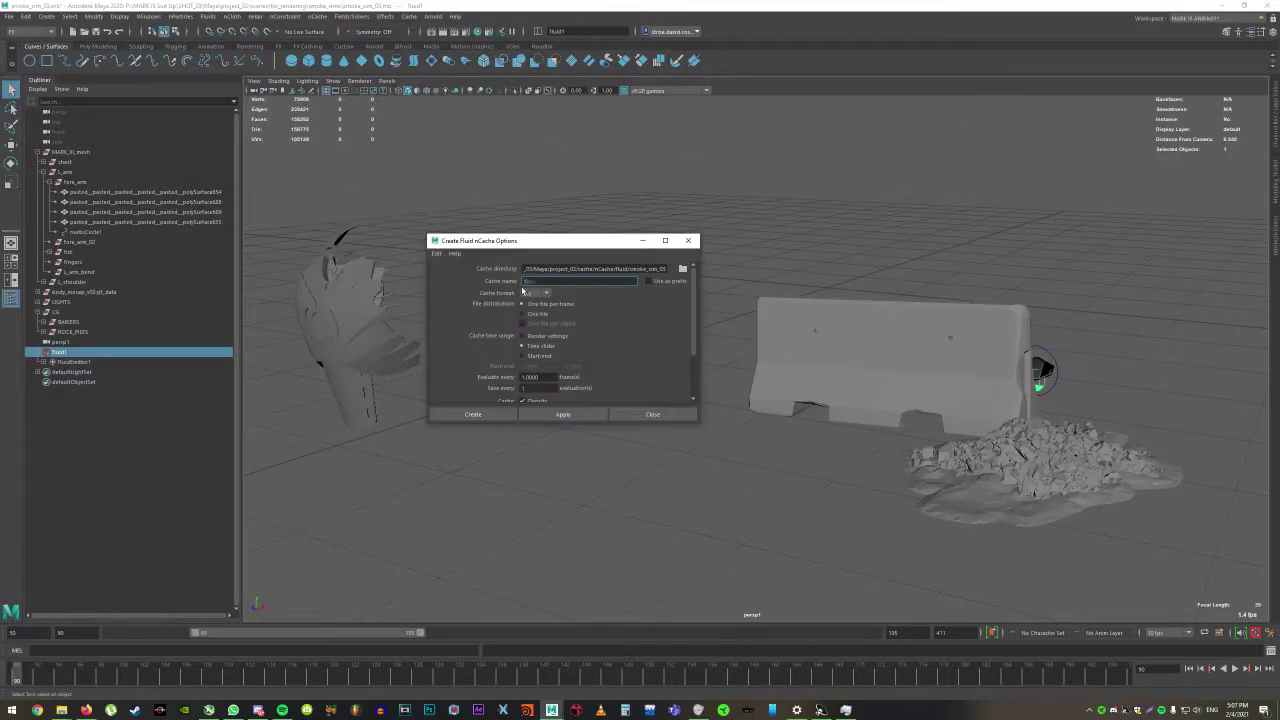
Create the fluid nCache with one file per frame over the time slider range.
{"action": "left_click", "coordinate": [570, 415]}
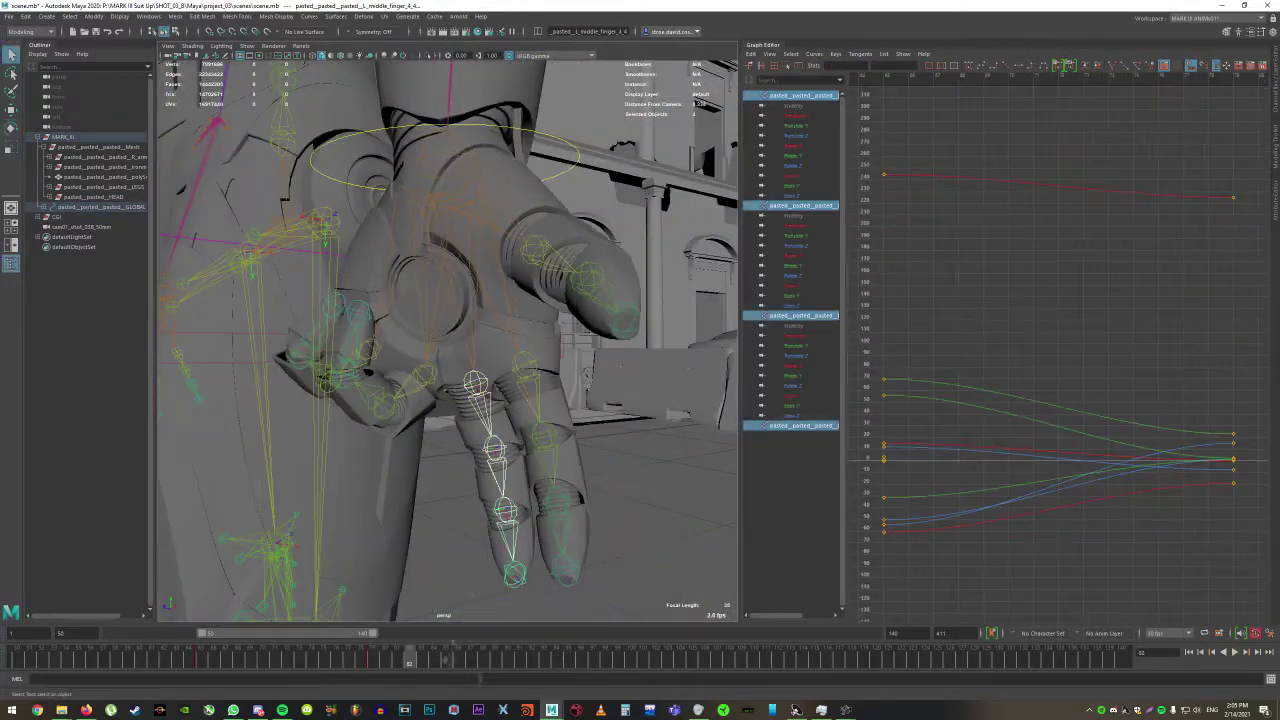
Play back the hand animation, then rotate the left ring finger's joint chain at frame 80 to adjust its pose.
{"action": "left_click", "coordinate": [1235, 651]}
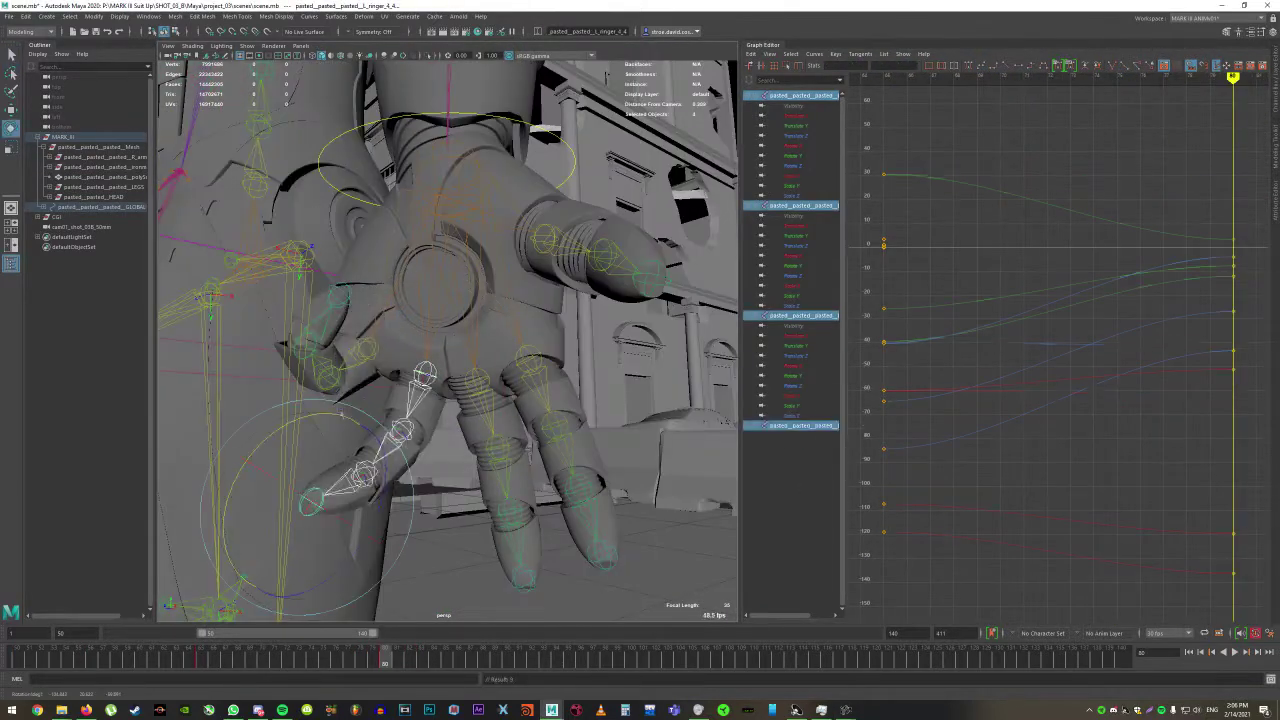
{"action": "left_click_drag", "start_coordinate": [344, 411], "coordinate": [311, 517]}
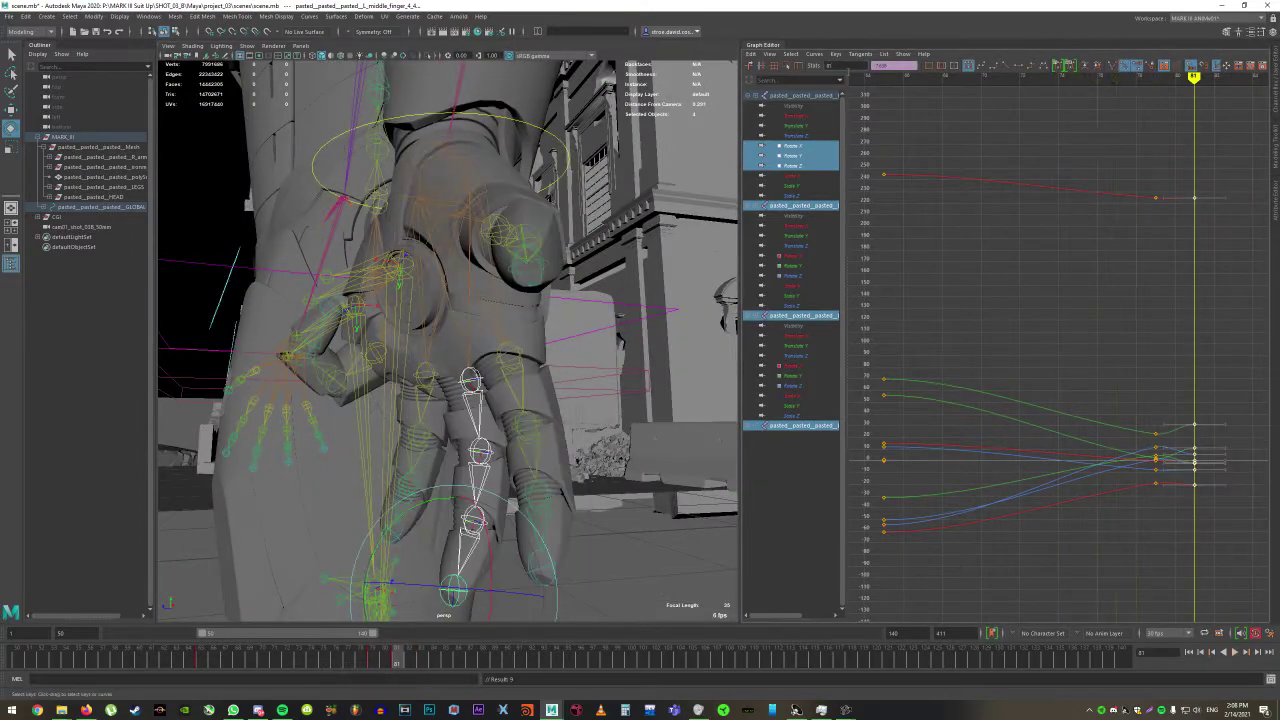
{"action": "key", "text": "q"}
{"action": "left_click", "coordinate": [510, 360]}
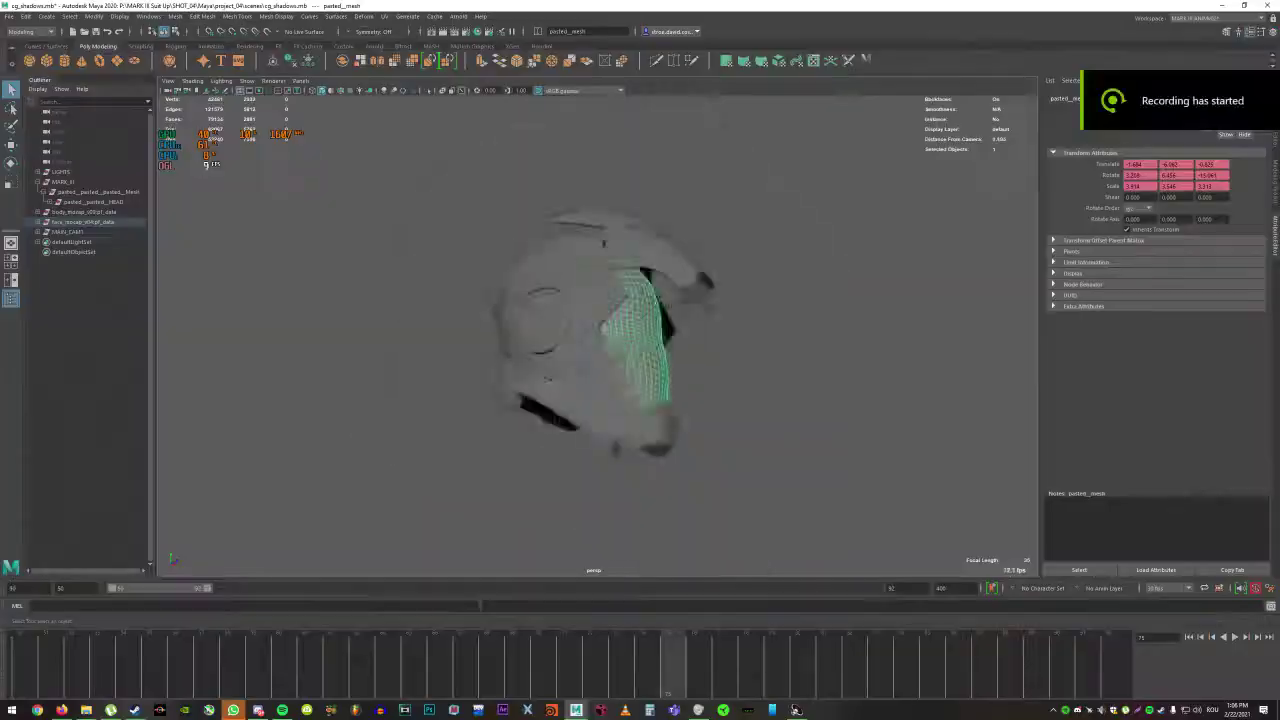
Render the helmet in the Arnold RenderView and select the HEAD group in the scene hierarchy.
{"action": "left_click", "coordinate": [458, 16]}
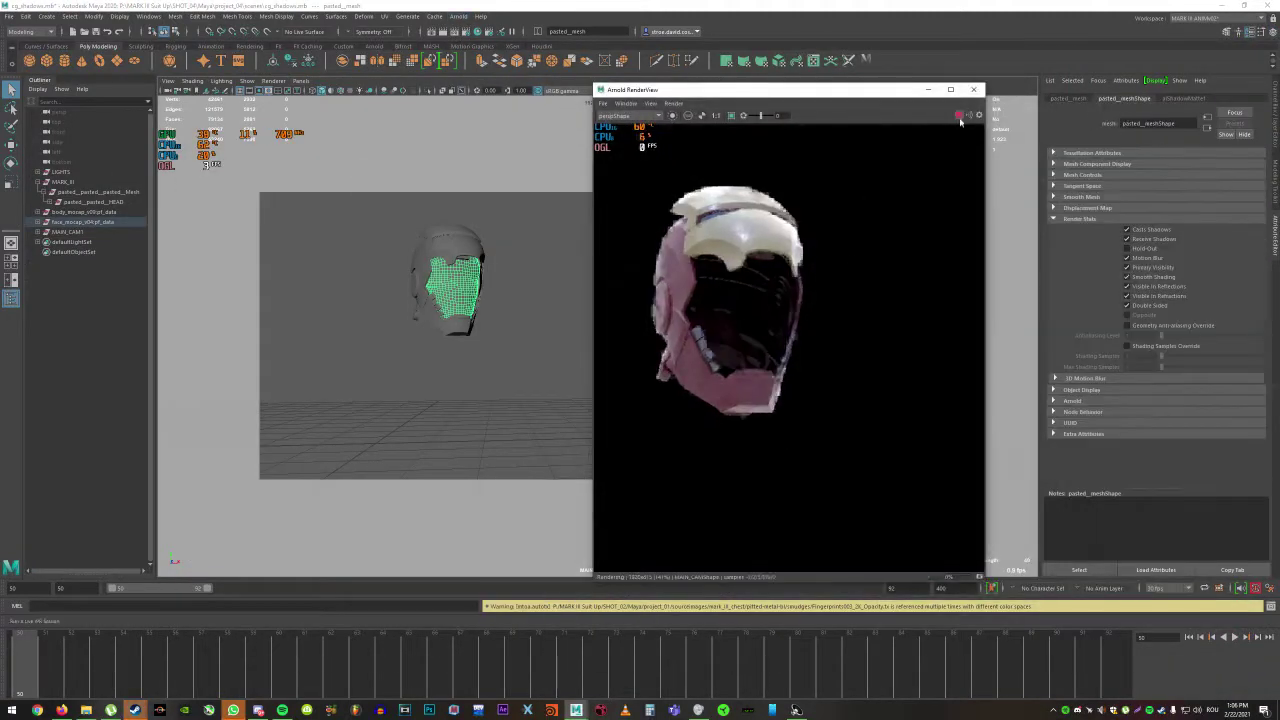
{"action": "left_click", "coordinate": [93, 202]}
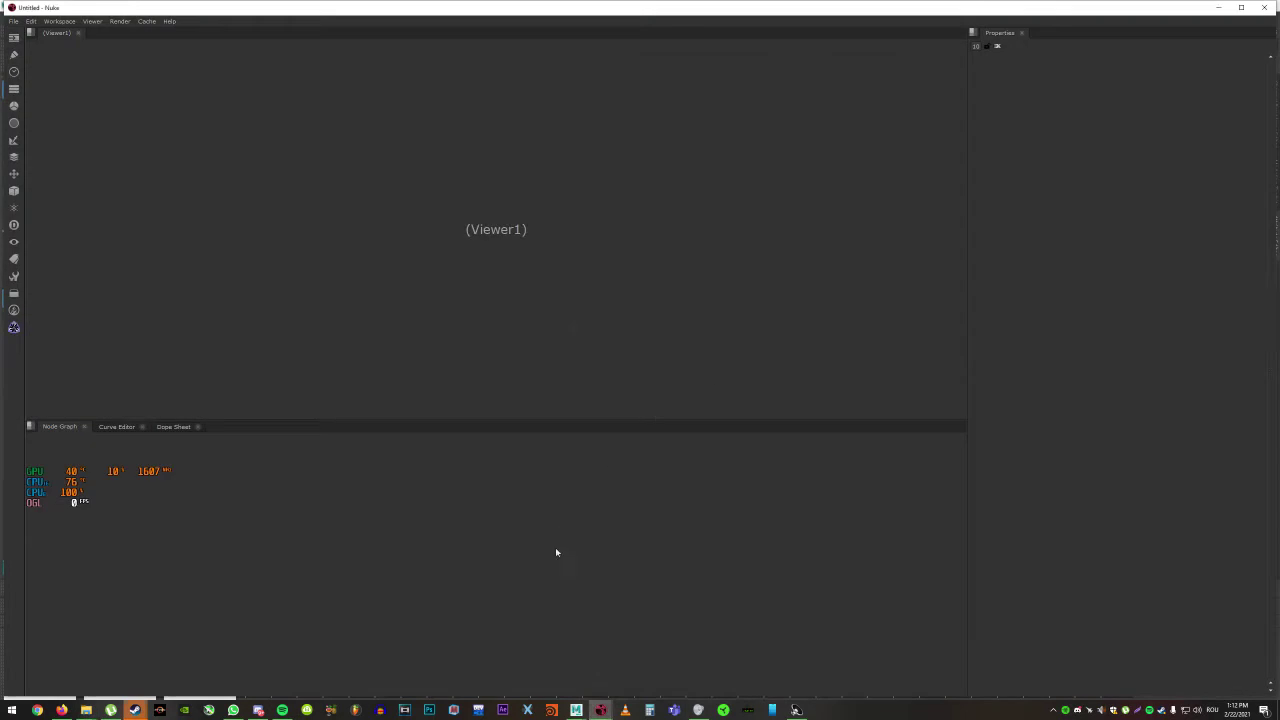
Add a Read node to the empty Nuke script.
{"action": "key", "text": "r"}
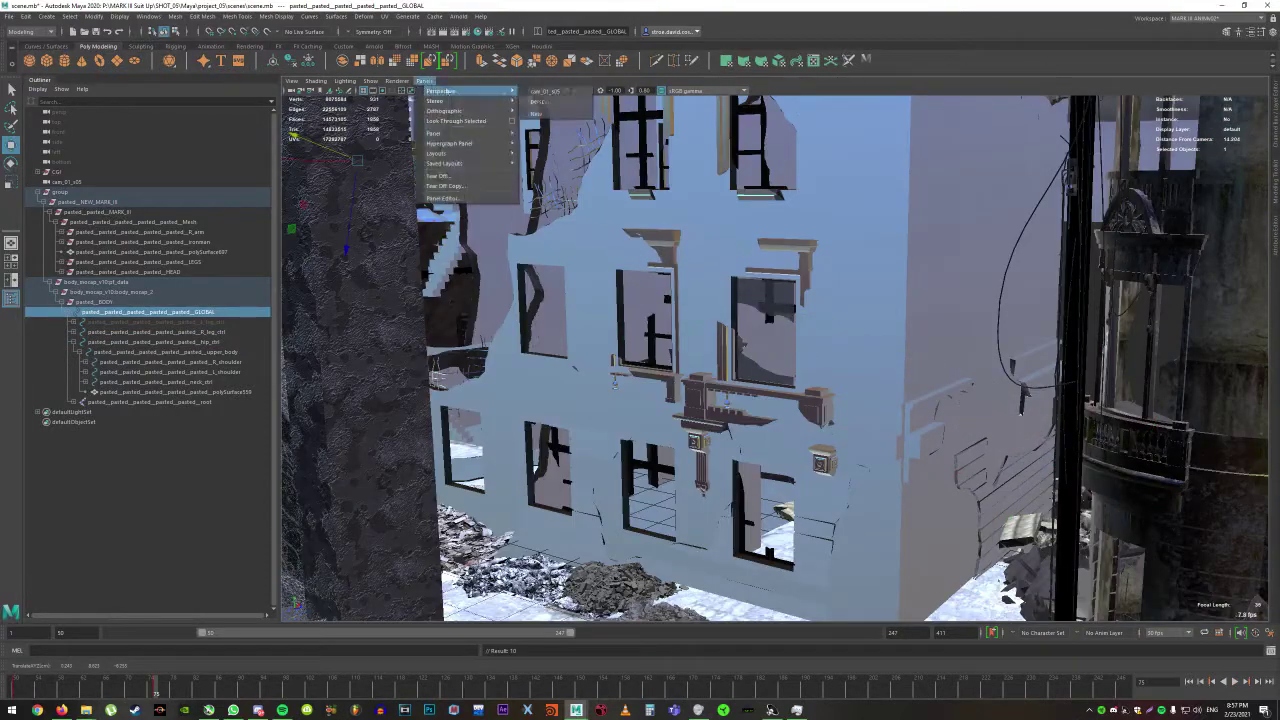
Look through the cam_01 shot camera in the perspective viewport of the ruined street scene.
{"action": "left_click", "coordinate": [546, 91]}
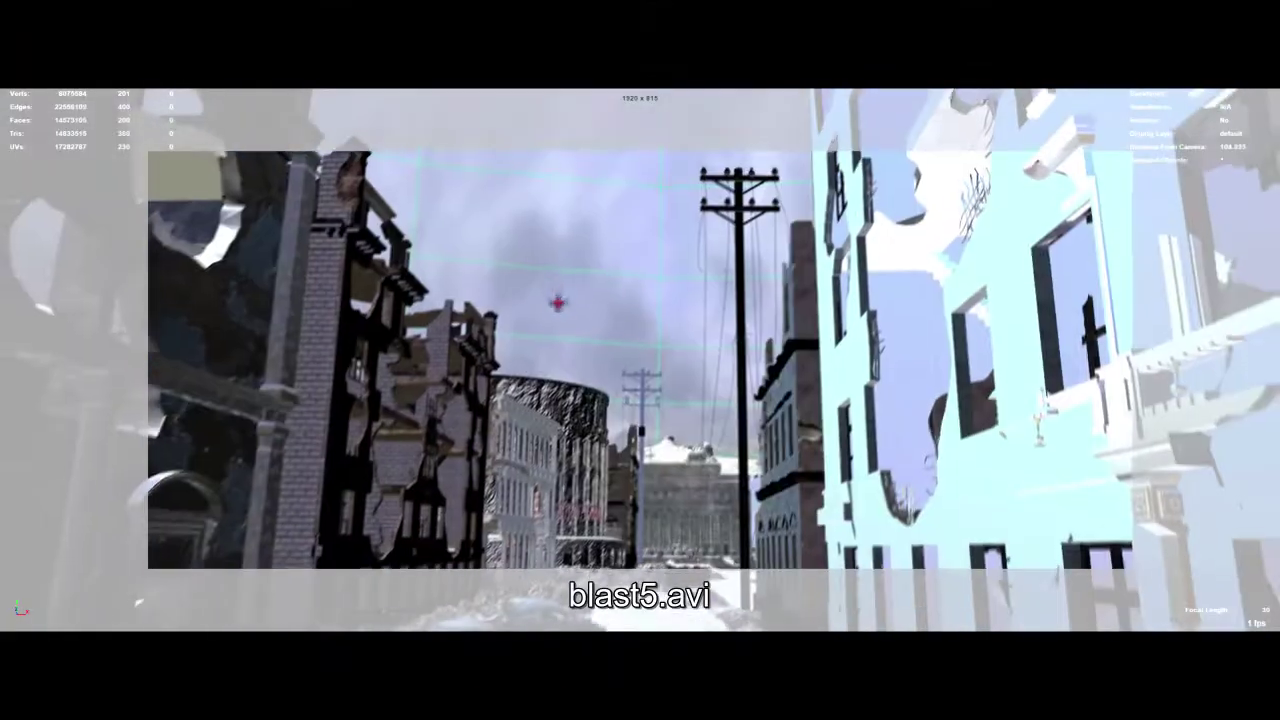
{"action": "key", "text": "c"}
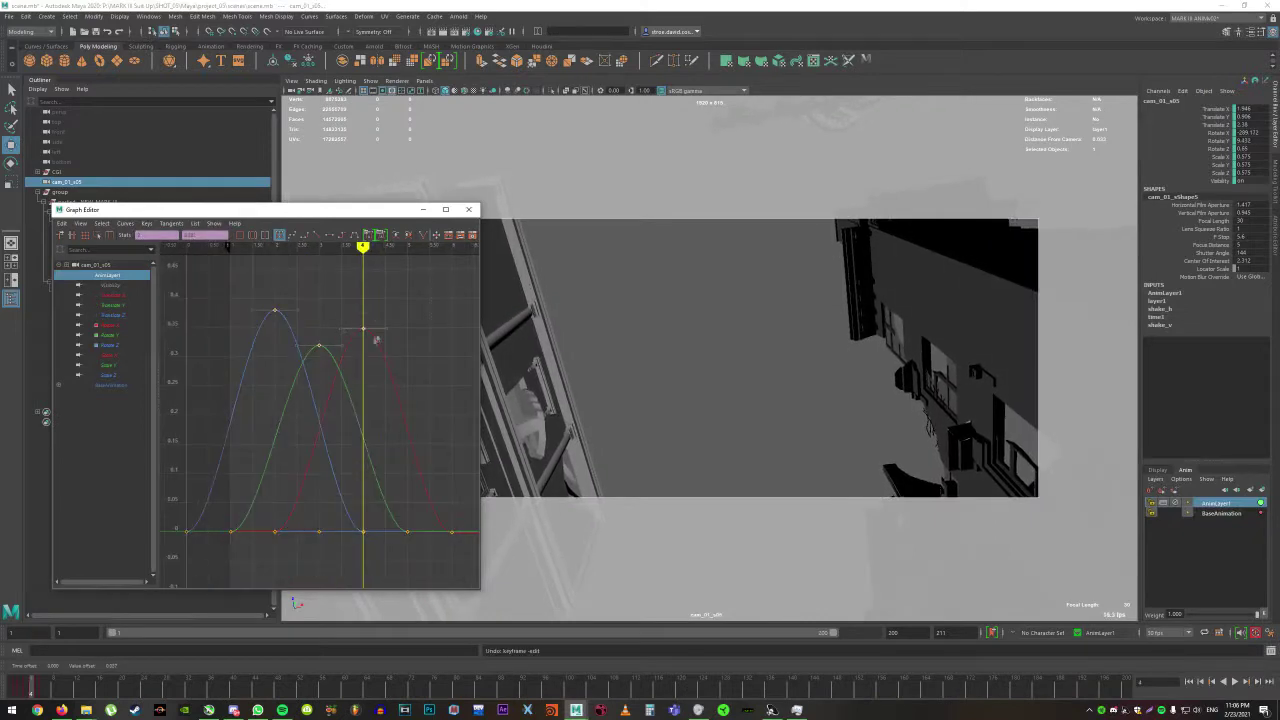
Widen the Graph Editor and open the curve options for the camera's AnimLayer1 rotation curves.
{"action": "left_click_drag", "start_coordinate": [480, 298], "coordinate": [645, 298]}
{"action": "left_click", "coordinate": [125, 223]}
{"action": "mouse_move", "coordinate": [147, 251]}
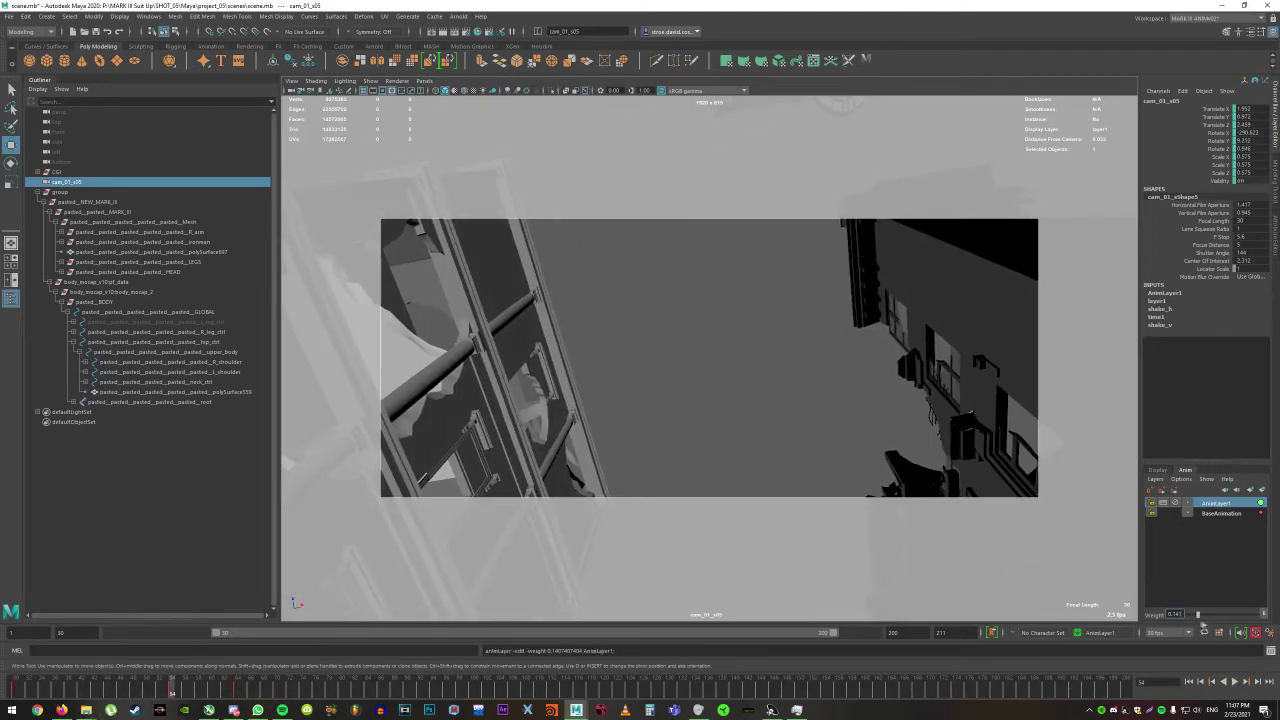
Advance the timeline to the camera's next keyframe to check the layered shake animation.
{"action": "left_click", "coordinate": [227, 530]}
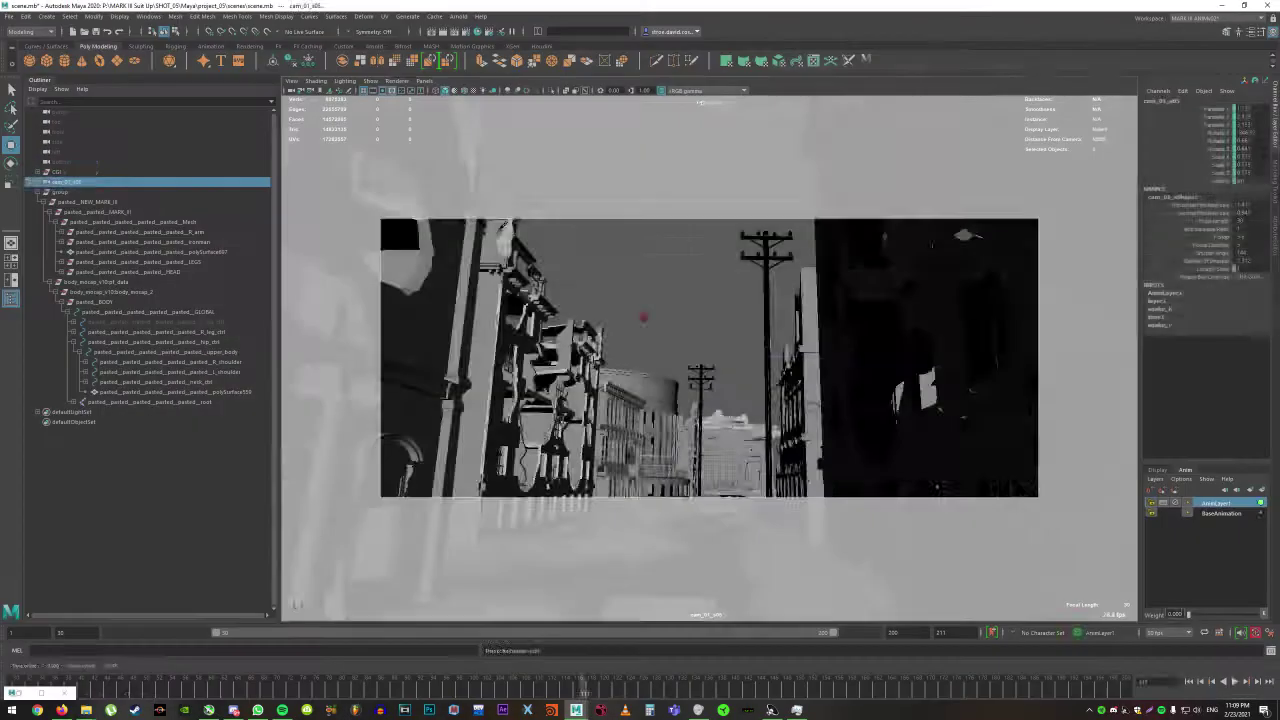
{"action": "left_click", "coordinate": [1245, 682]}
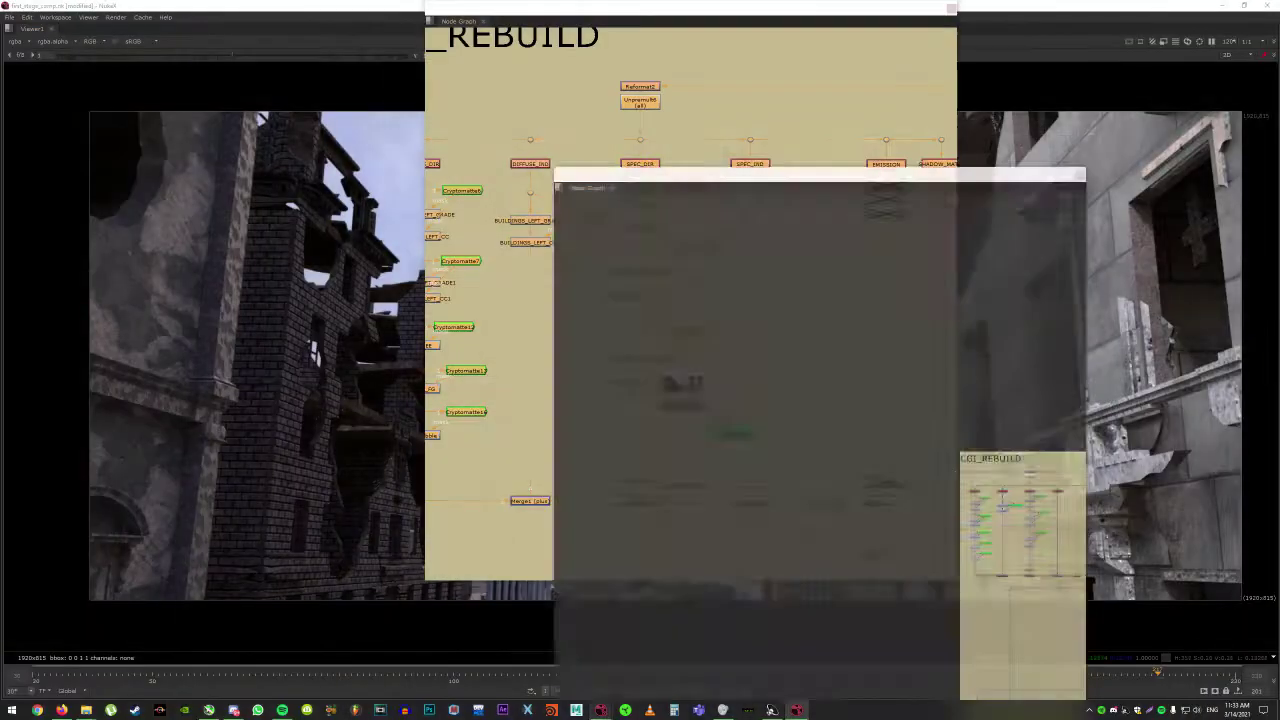
{"action": "scroll", "coordinate": [781, 275], "scroll_direction": "up", "scroll_amount": 5}
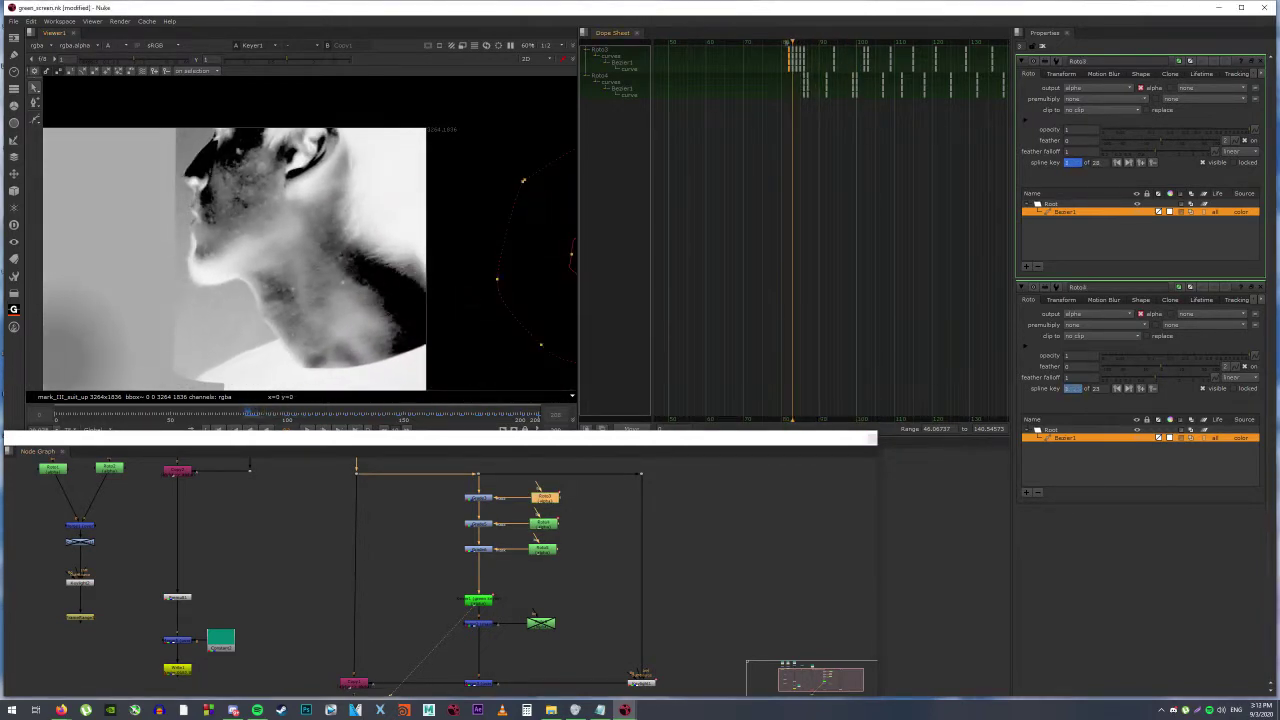
Open the properties of the third Roto node in the grade chain and show its output in the viewer.
{"action": "double_click", "coordinate": [541, 548]}
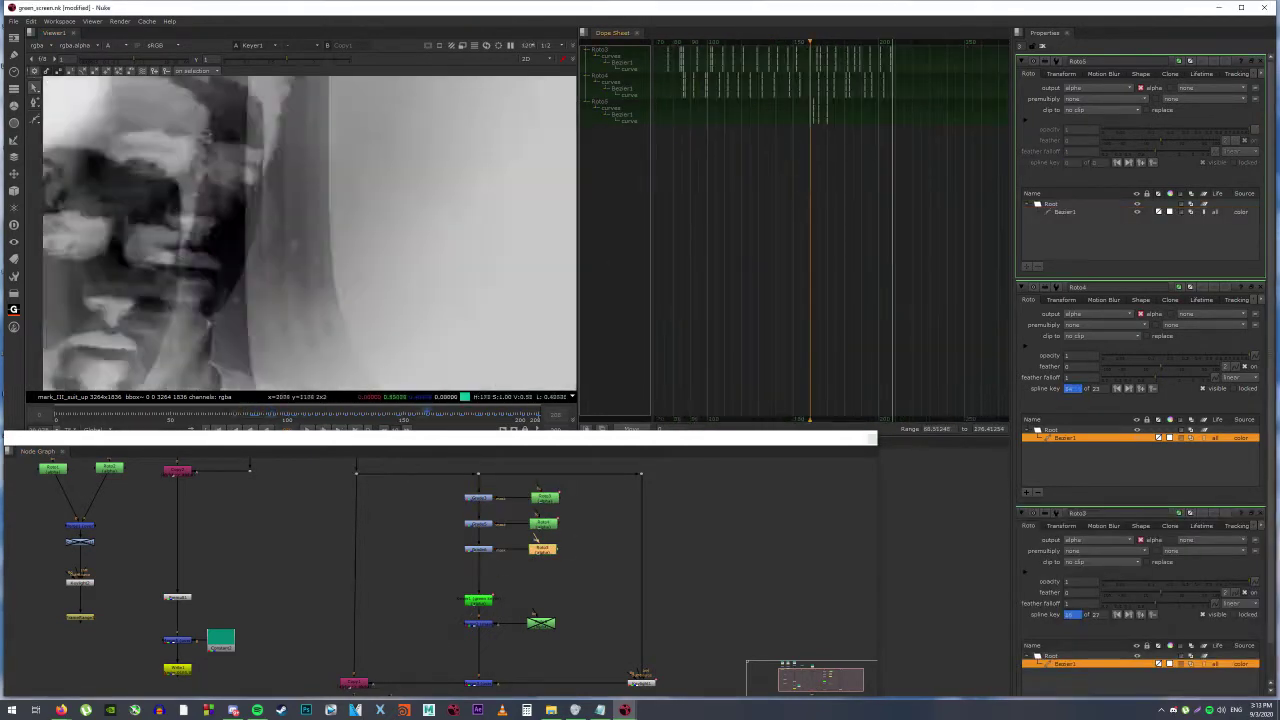
{"action": "key", "text": "1"}
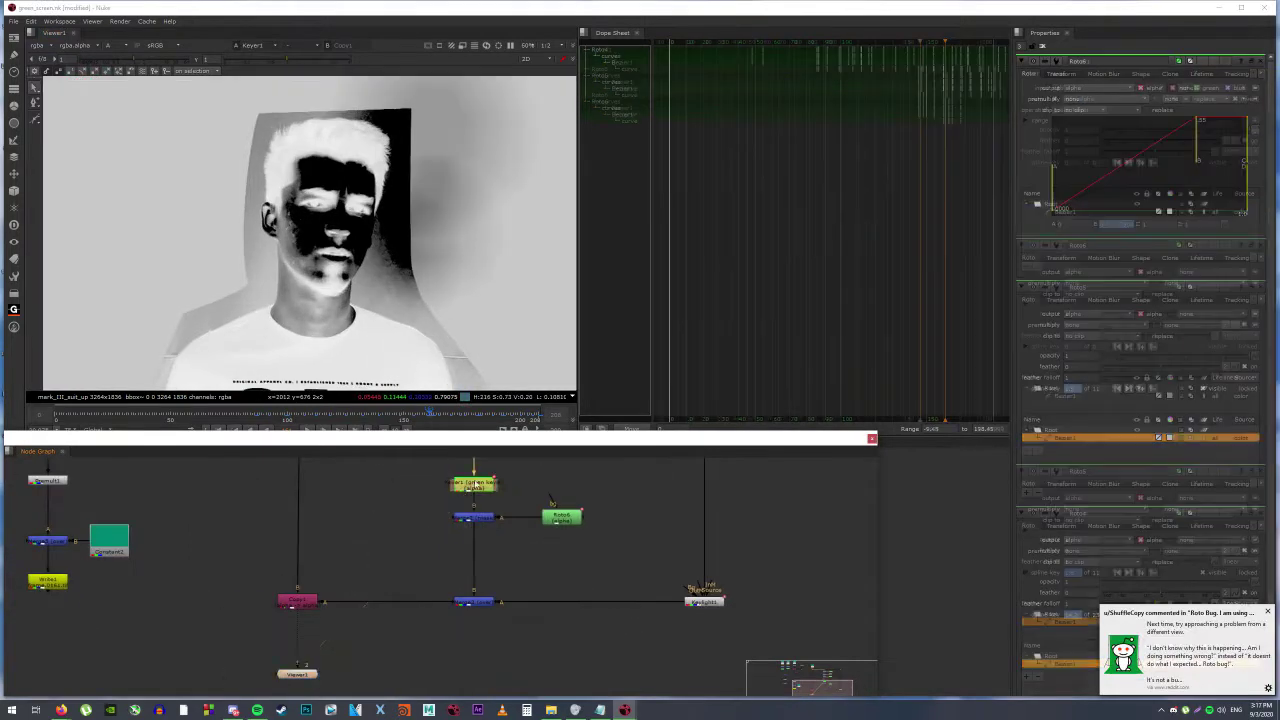
Open the properties of the Roto node just below the green Keyer and select its Bezier1 shape.
{"action": "left_click", "coordinate": [552, 512]}
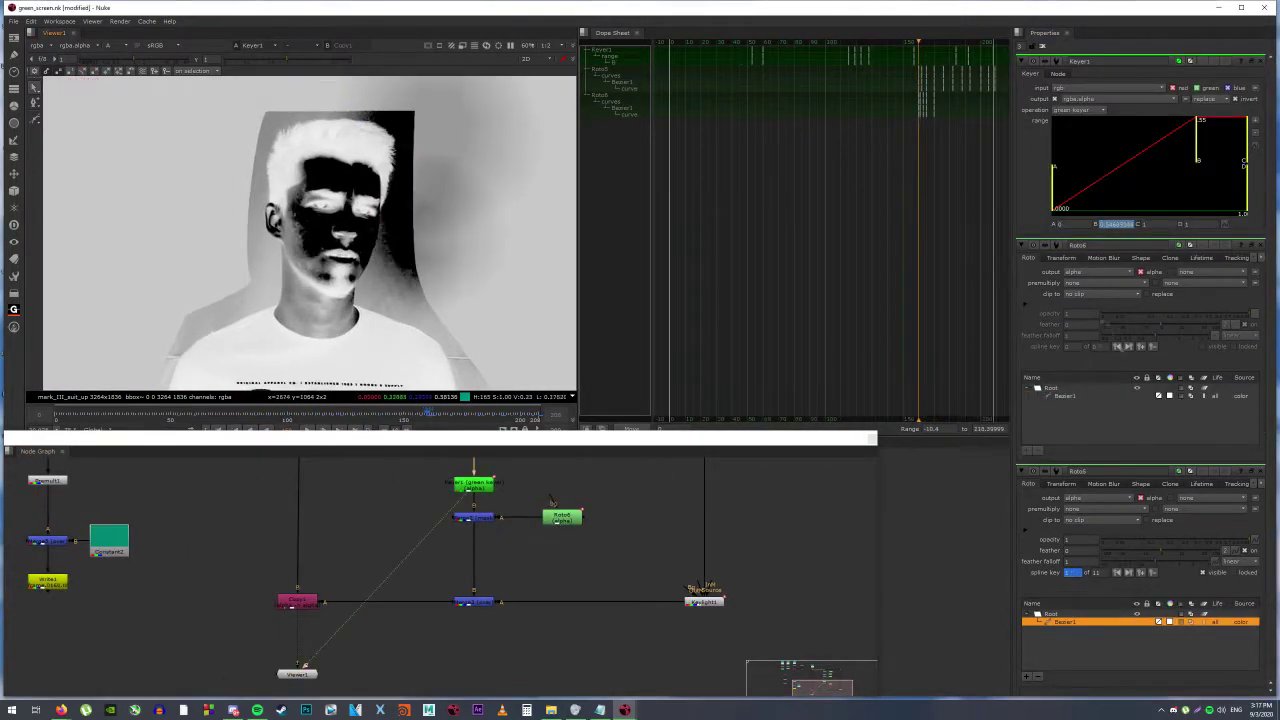
{"action": "double_click", "coordinate": [552, 512]}
{"action": "left_click", "coordinate": [1054, 213]}
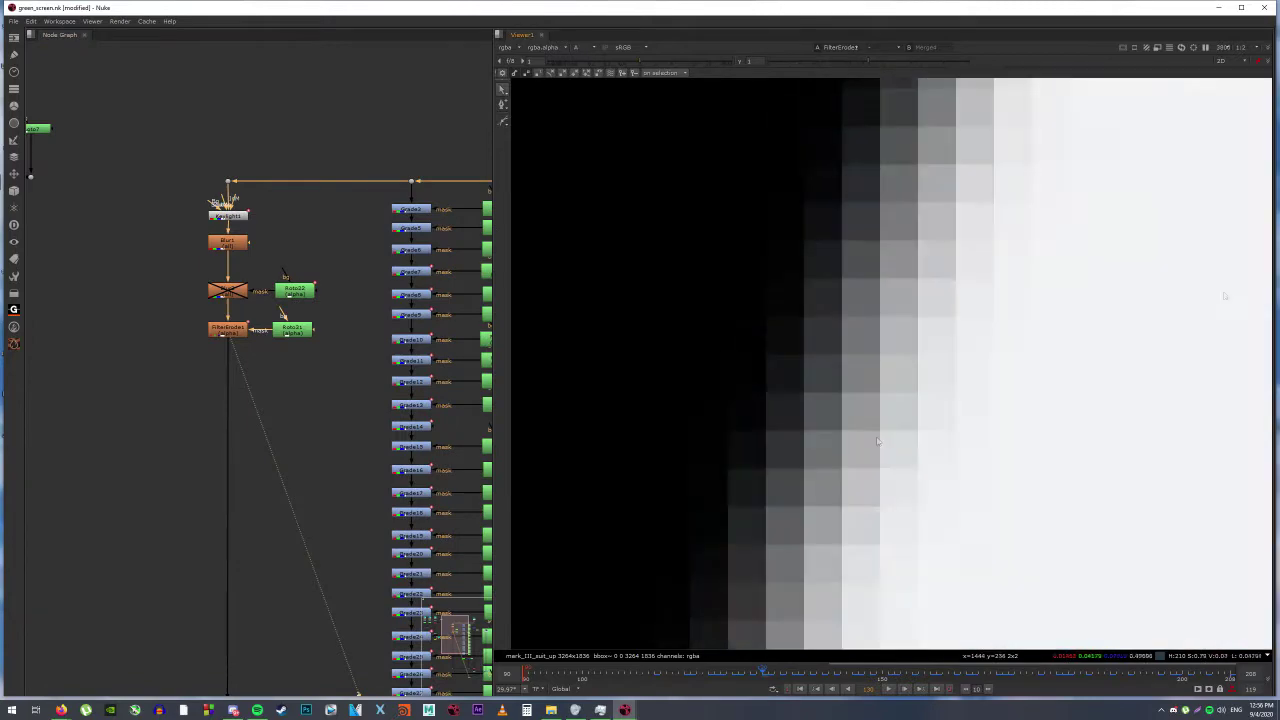
Examine the FilterErode matte edge along the actor's arm at several frames, comparing the alpha with the colour image.
{"action": "scroll", "coordinate": [990, 412], "scroll_direction": "down", "scroll_amount": 3}
{"action": "key", "text": "a"}
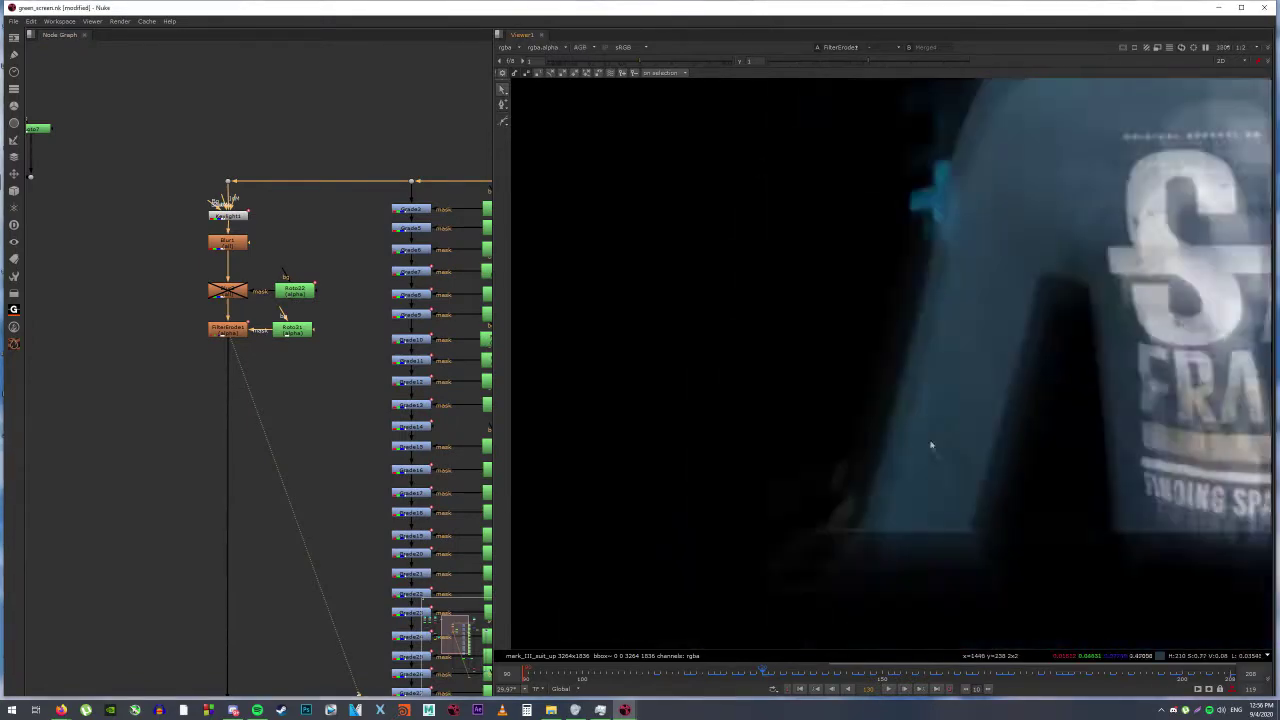
{"action": "scroll", "coordinate": [884, 490], "scroll_direction": "up", "scroll_amount": 10}
{"action": "key", "text": "a"}
{"action": "key", "text": "a"}
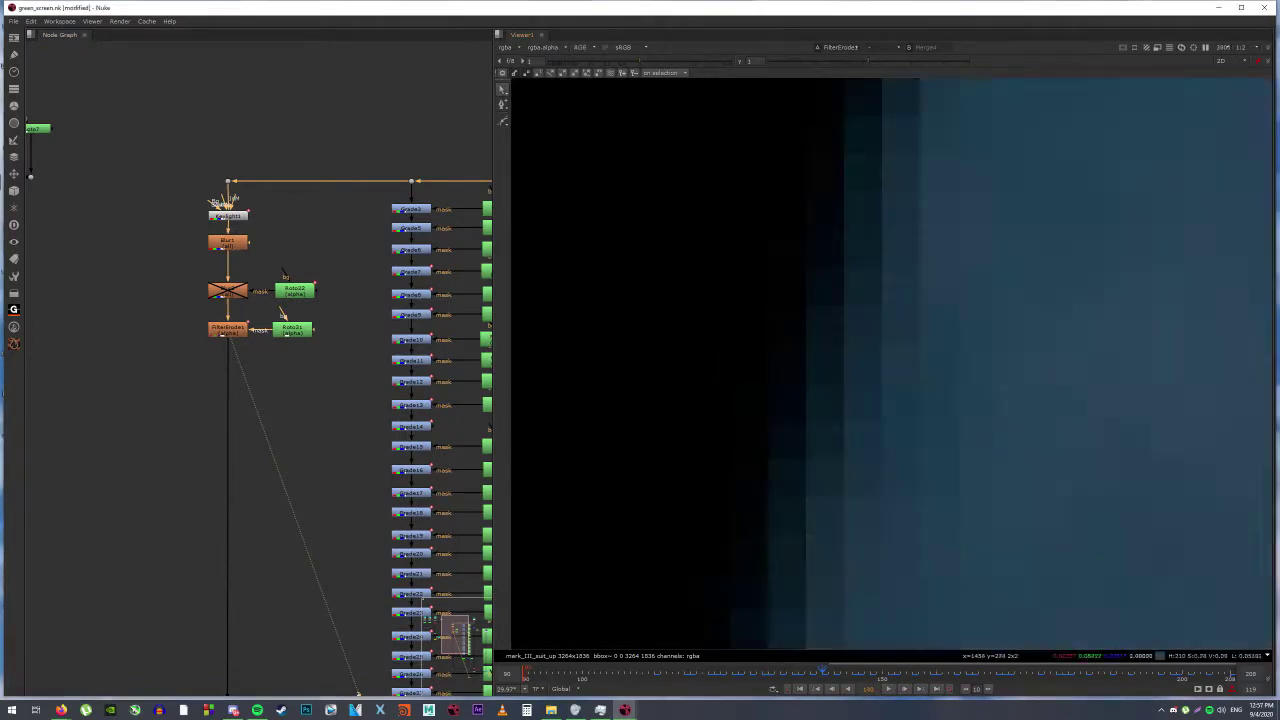
{"action": "key", "text": "a"}
{"action": "scroll", "coordinate": [1001, 409], "scroll_direction": "down", "scroll_amount": 5}
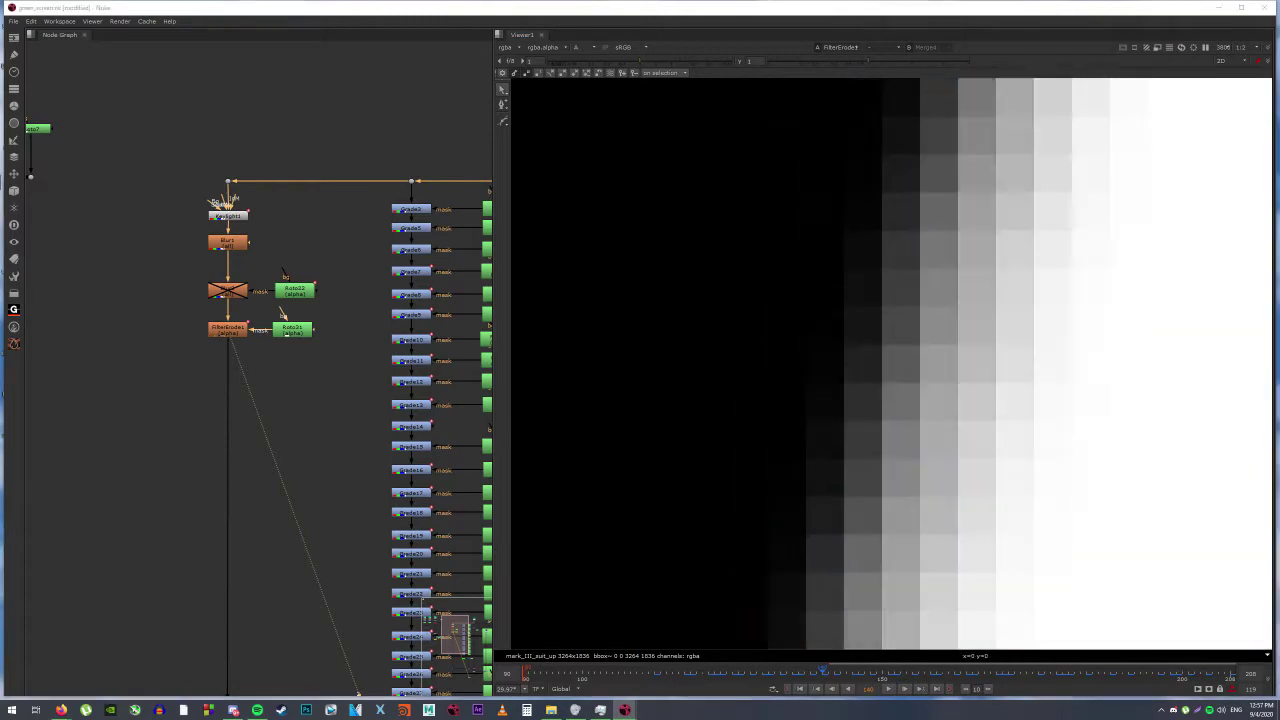
{"action": "key", "text": "a"}
{"action": "scroll", "coordinate": [1001, 409], "scroll_direction": "down", "scroll_amount": 2}
{"action": "key", "text": "a"}
{"action": "key", "text": "a"}
{"action": "scroll", "coordinate": [877, 423], "scroll_direction": "up", "scroll_amount": 10}
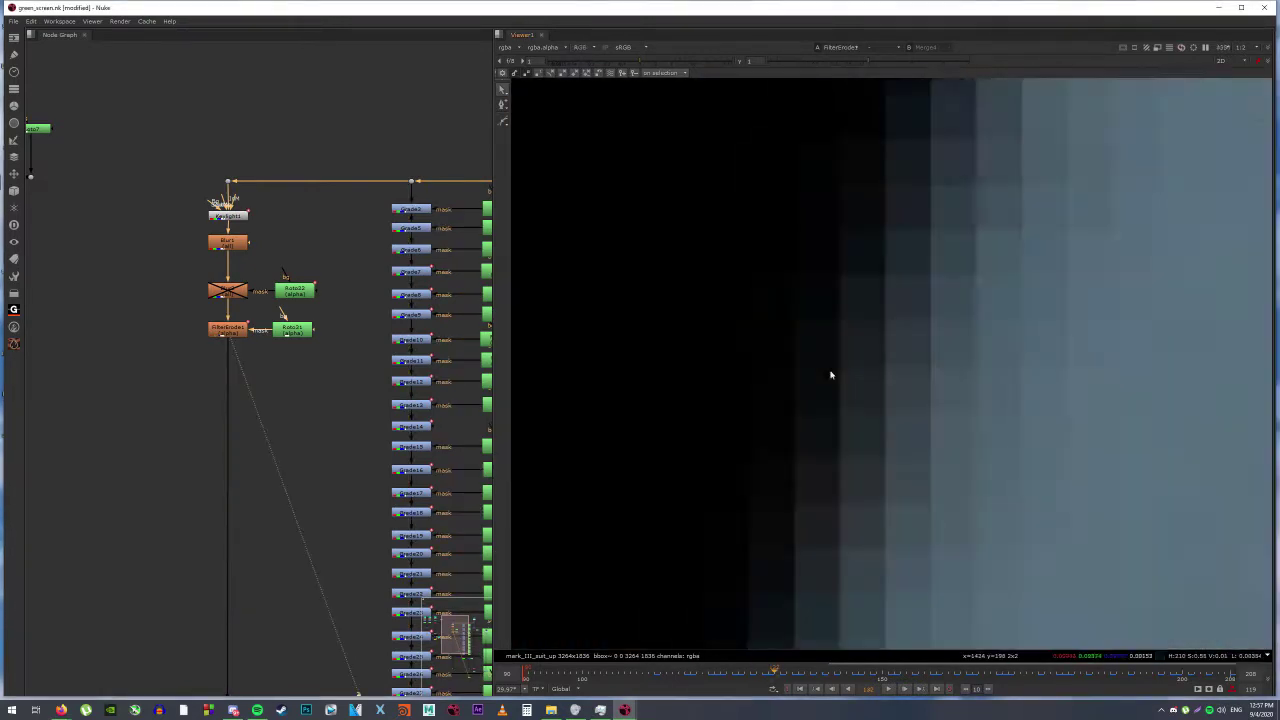
{"action": "key", "text": "a"}
{"action": "scroll", "coordinate": [923, 371], "scroll_direction": "down", "scroll_amount": 1}
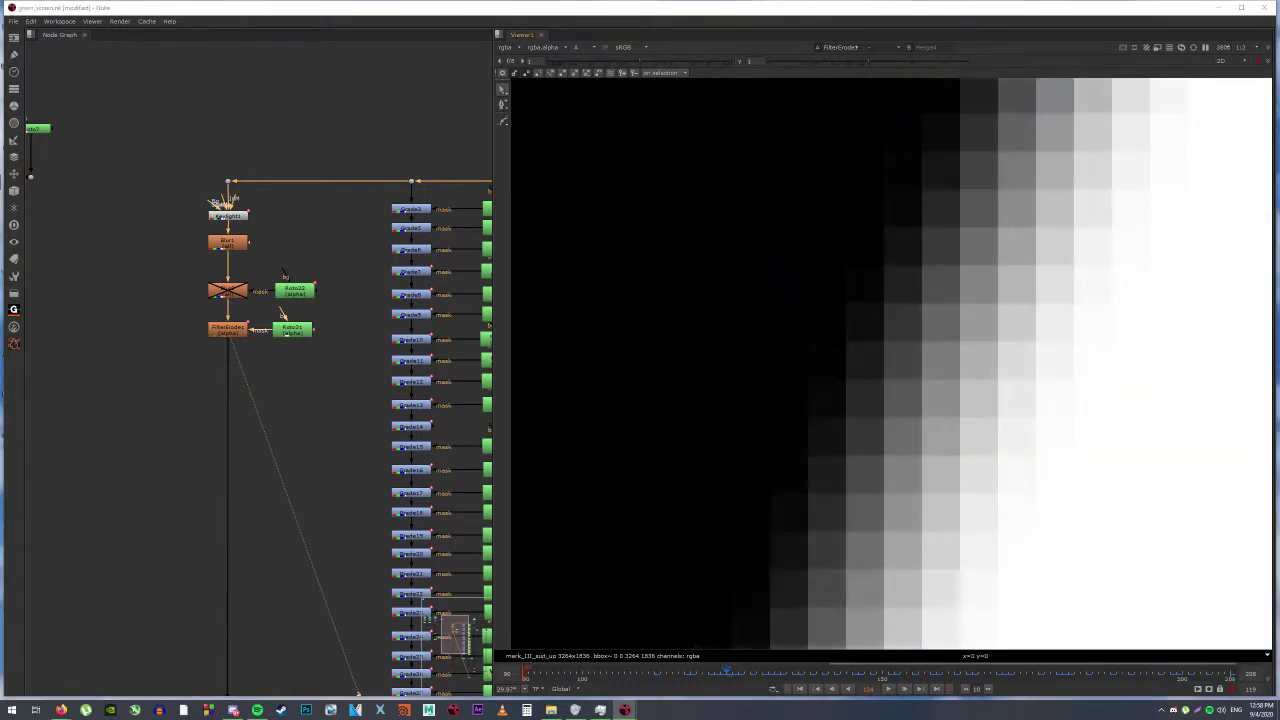
{"action": "key", "text": "a"}
{"action": "key", "text": "a"}
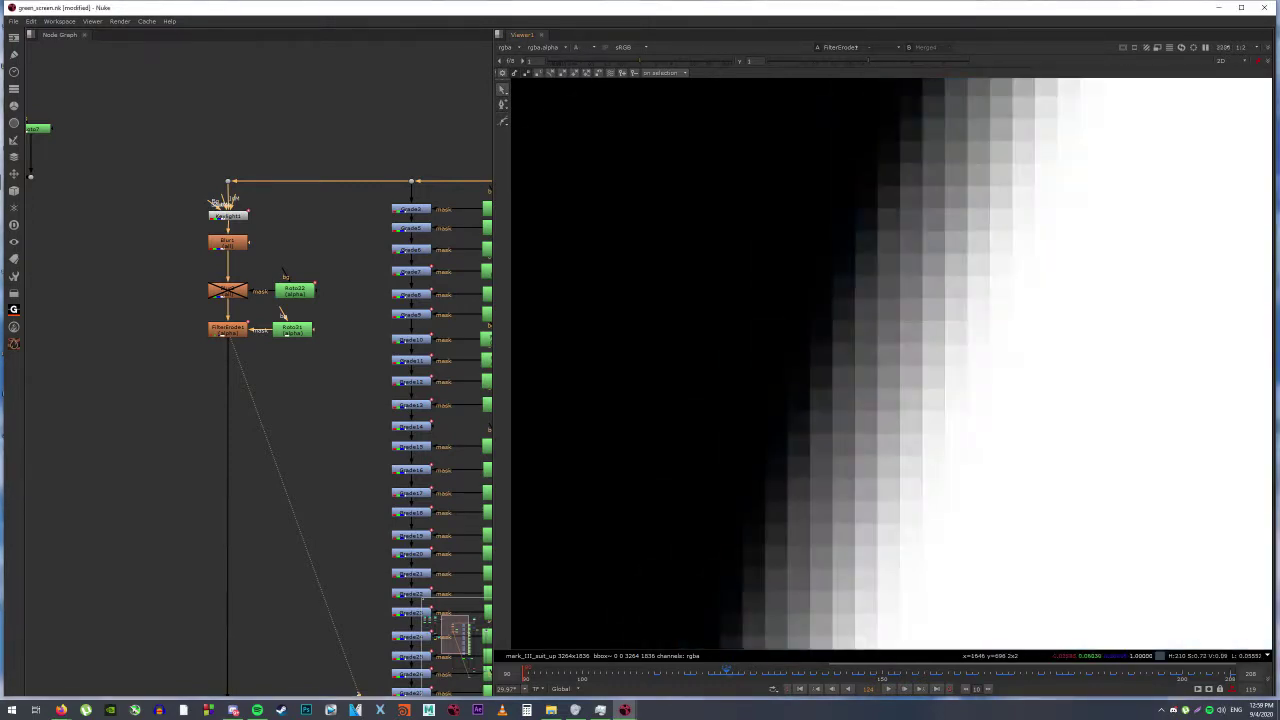
Compare the arm's matte edge with the colour image and enable the disabled Blur node masked by Roto22.
{"action": "key", "text": "a"}
{"action": "key", "text": "a"}
{"action": "key", "text": "a"}
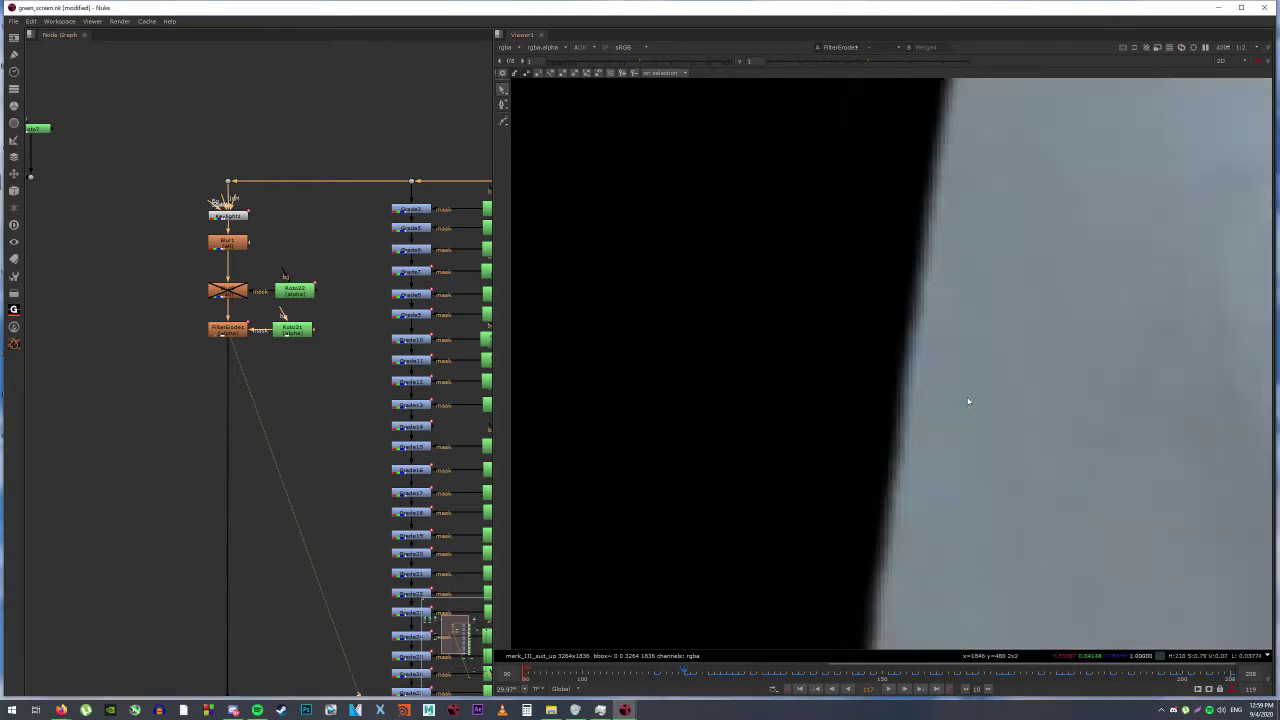
{"action": "key", "text": "a"}
{"action": "left_click", "coordinate": [228, 290]}
{"action": "key", "text": "d"}
{"action": "key", "text": "a"}
Select the FilterErode node and examine the blurred arm edge around frame 117 in both alpha and colour.
{"action": "left_click", "coordinate": [228, 328]}
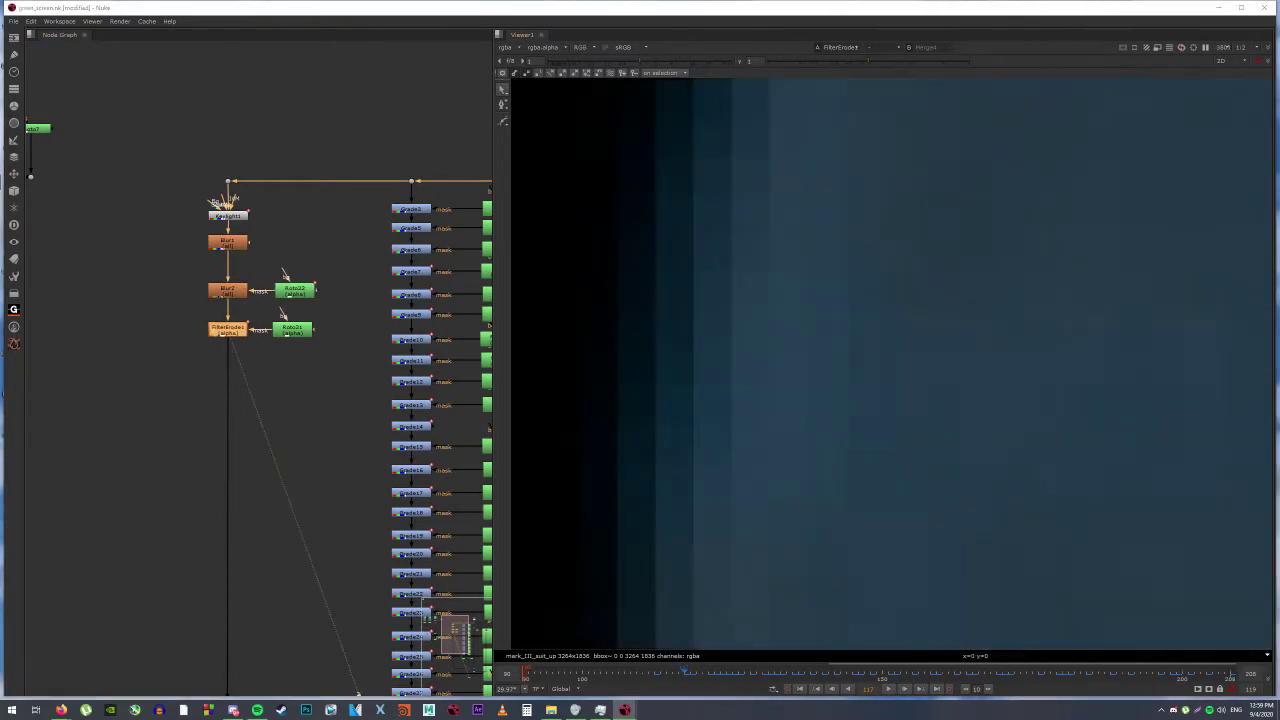
{"action": "key", "text": "a"}
{"action": "key", "text": "a"}
{"action": "scroll", "coordinate": [991, 451], "scroll_direction": "down", "scroll_amount": 3}
{"action": "scroll", "coordinate": [780, 434], "scroll_direction": "up", "scroll_amount": 5}
{"action": "key", "text": "a"}
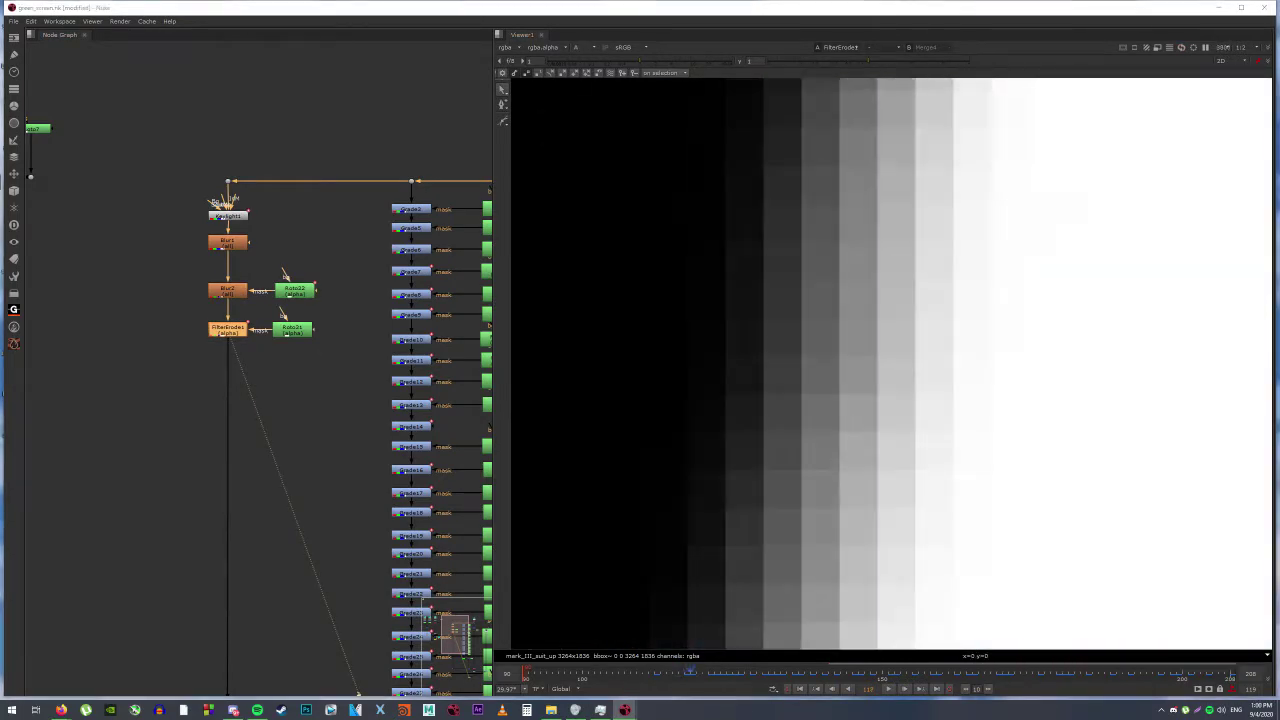
{"action": "key", "text": "a"}
{"action": "scroll", "coordinate": [780, 434], "scroll_direction": "down", "scroll_amount": 3}
{"action": "key", "text": "a"}
{"action": "scroll", "coordinate": [1023, 339], "scroll_direction": "up", "scroll_amount": 1}
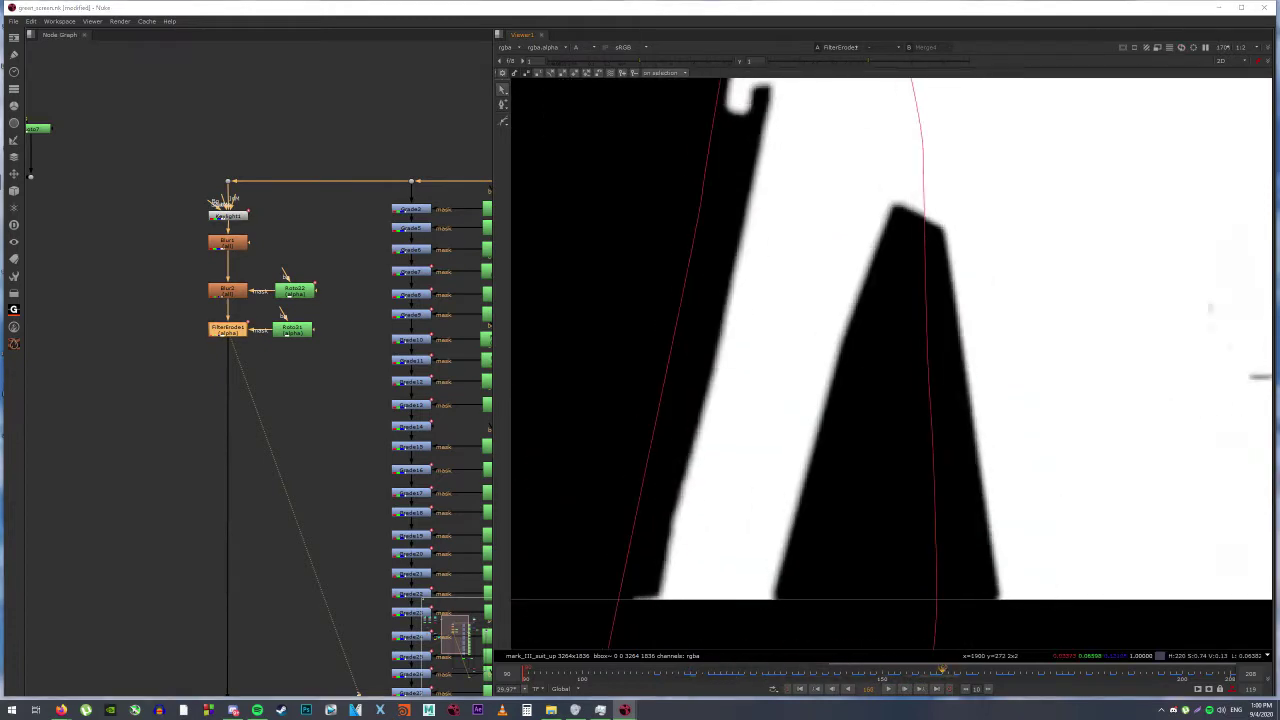
Examine the sleeve's matte edge up close on further frames, comparing the alpha with the colour image.
{"action": "key", "text": "a"}
{"action": "scroll", "coordinate": [1023, 339], "scroll_direction": "up", "scroll_amount": 5}
{"action": "key", "text": "a"}
{"action": "scroll", "coordinate": [1023, 339], "scroll_direction": "down", "scroll_amount": 1}
{"action": "key", "text": "a"}
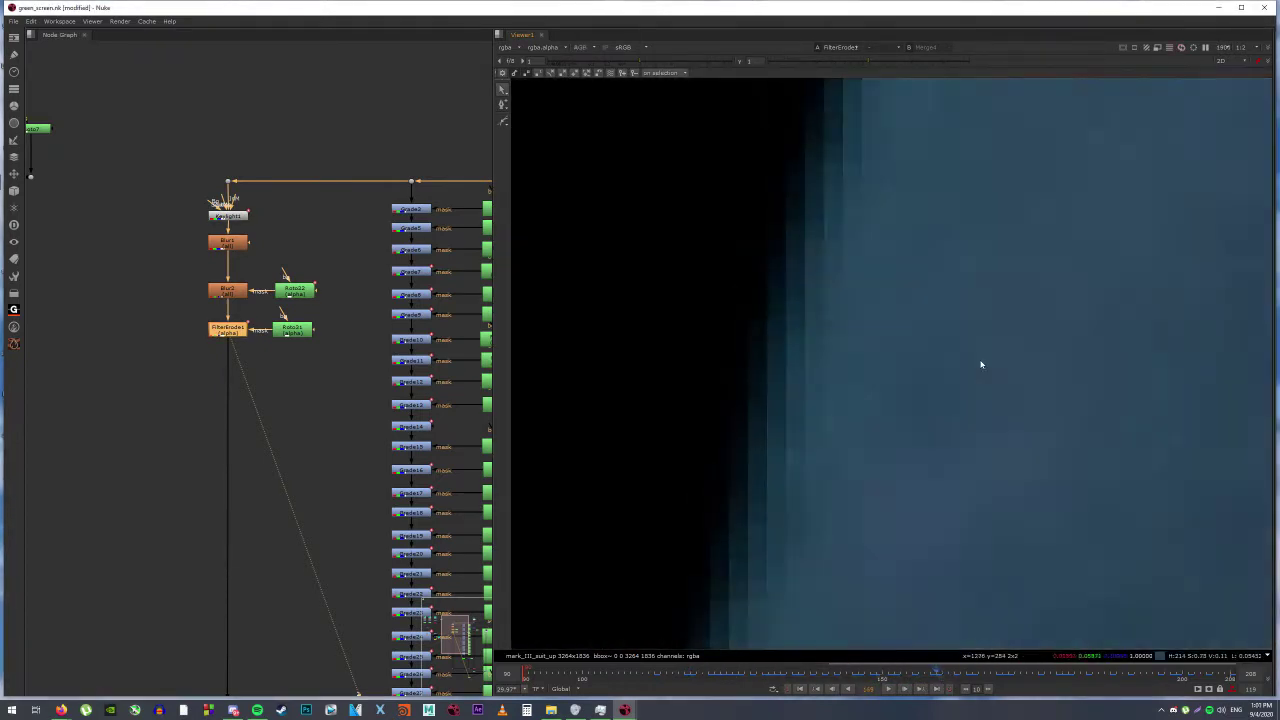
{"action": "key", "text": "a"}
{"action": "scroll", "coordinate": [1017, 389], "scroll_direction": "up", "scroll_amount": 1}
{"action": "key", "text": "a"}
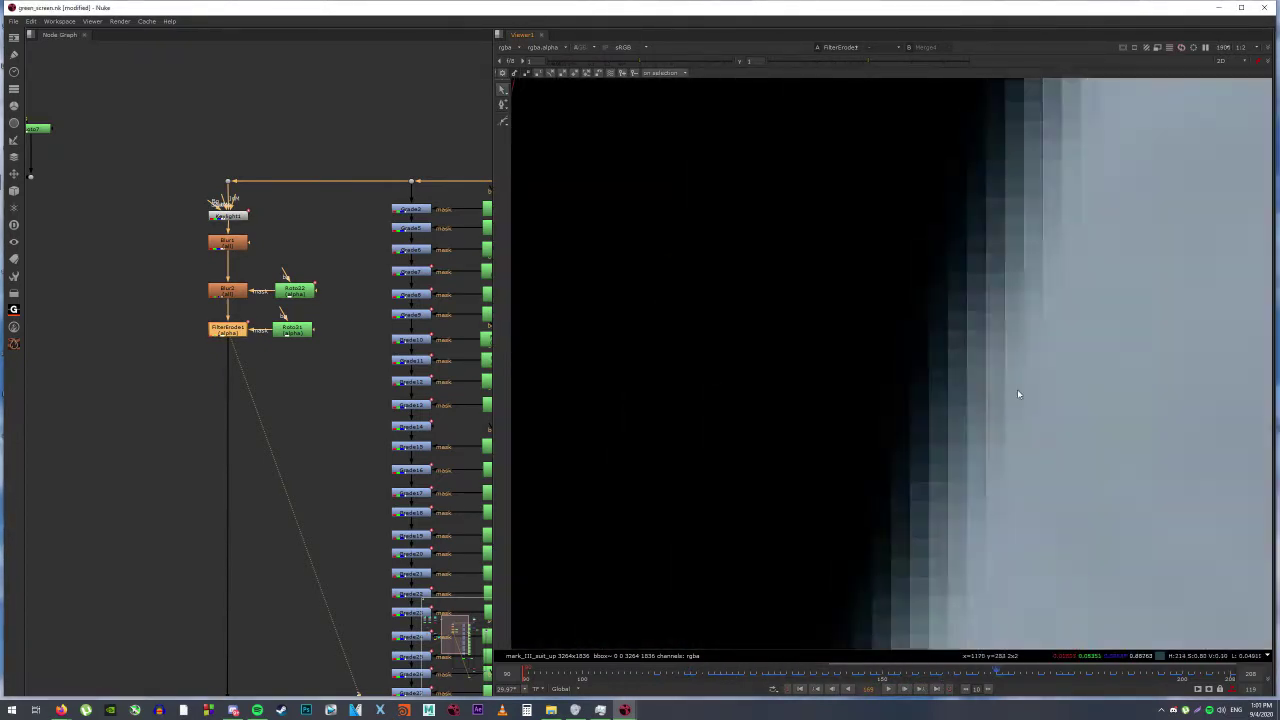
{"action": "key", "text": "a"}
{"action": "key", "text": "a"}
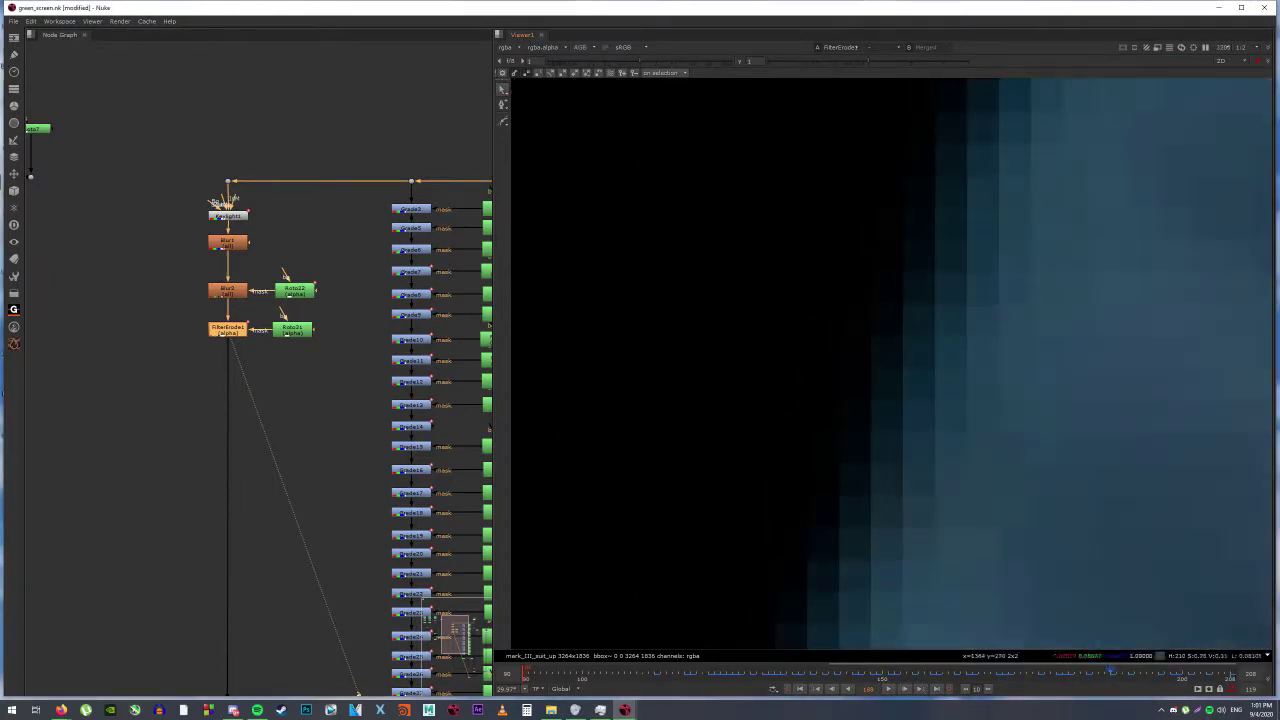
{"action": "key", "text": "a"}
{"action": "scroll", "coordinate": [1043, 394], "scroll_direction": "up", "scroll_amount": 1}
{"action": "scroll", "coordinate": [1174, 409], "scroll_direction": "down", "scroll_amount": 1}
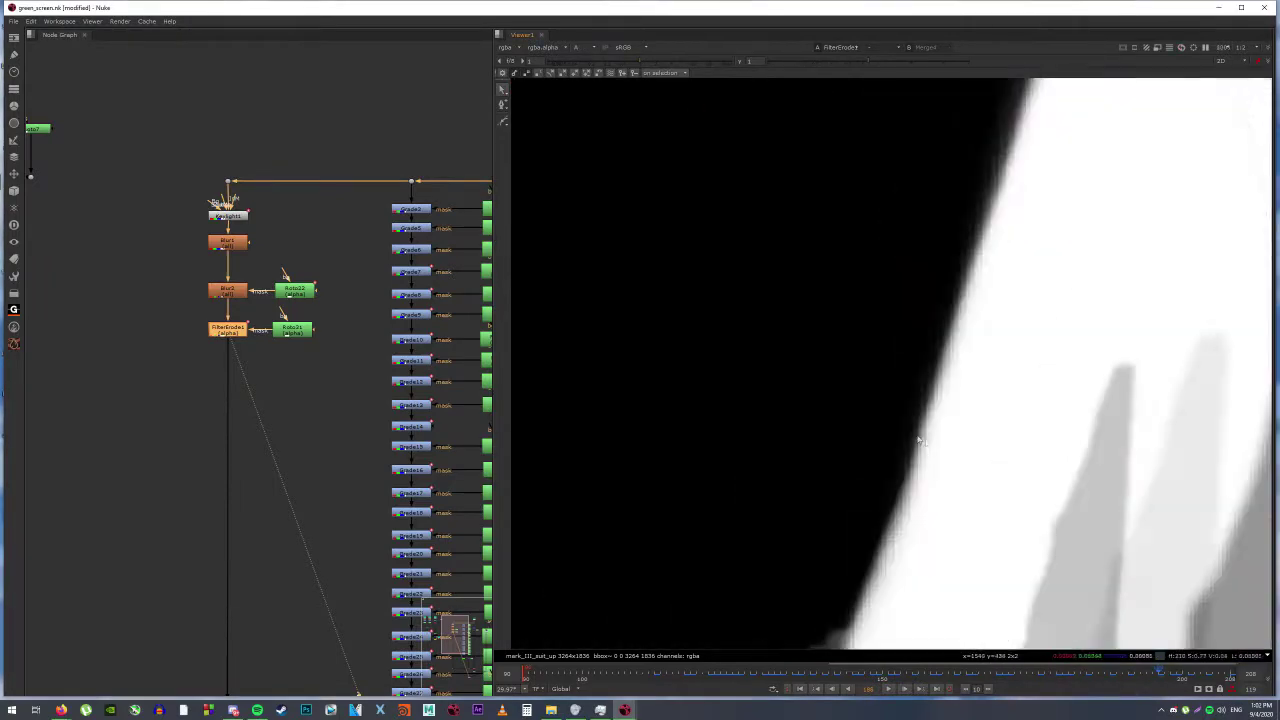
{"action": "scroll", "coordinate": [1174, 409], "scroll_direction": "up", "scroll_amount": 1}
{"action": "key", "text": "a"}
Compare the arm edge in the Merge composite with the FilterErode alpha at close range.
{"action": "key", "text": "2"}
{"action": "scroll", "coordinate": [846, 443], "scroll_direction": "down", "scroll_amount": 1}
{"action": "scroll", "coordinate": [846, 443], "scroll_direction": "up", "scroll_amount": 1}
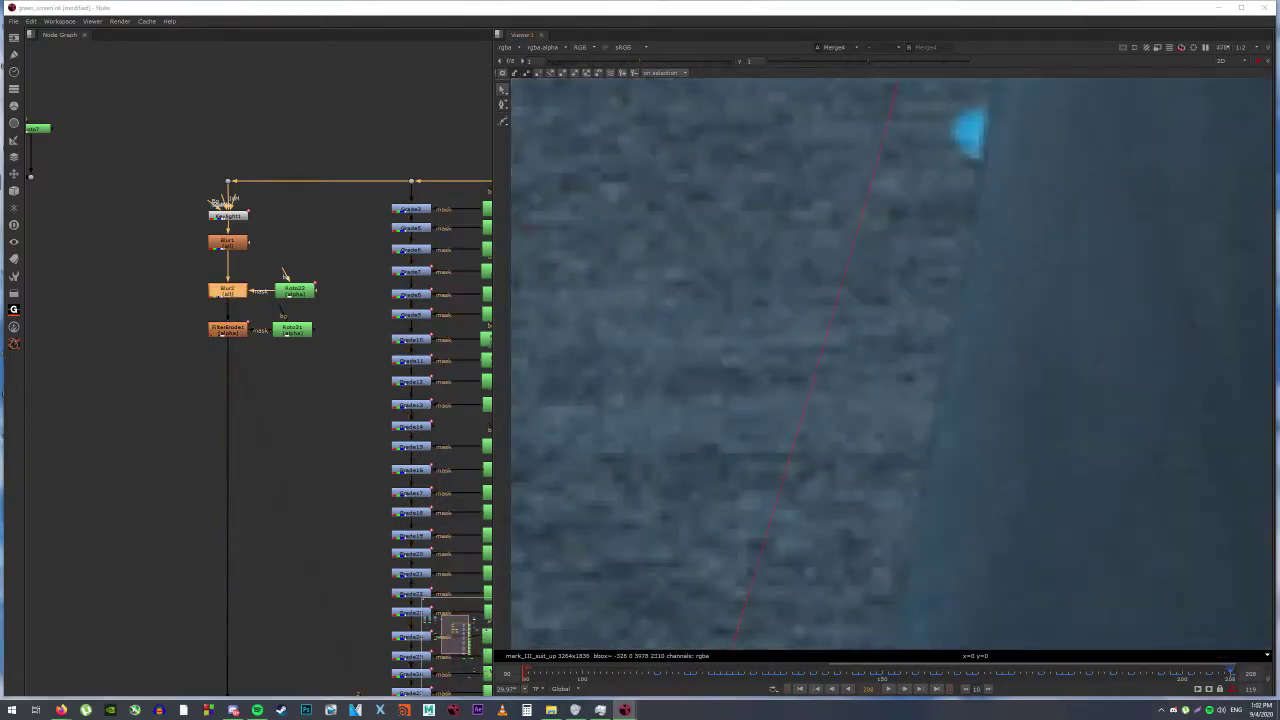
{"action": "scroll", "coordinate": [846, 443], "scroll_direction": "down", "scroll_amount": 1}
{"action": "scroll", "coordinate": [846, 443], "scroll_direction": "up", "scroll_amount": 1}
{"action": "scroll", "coordinate": [880, 523], "scroll_direction": "down", "scroll_amount": 1}
{"action": "key", "text": "a"}
{"action": "scroll", "coordinate": [880, 523], "scroll_direction": "up", "scroll_amount": 2}
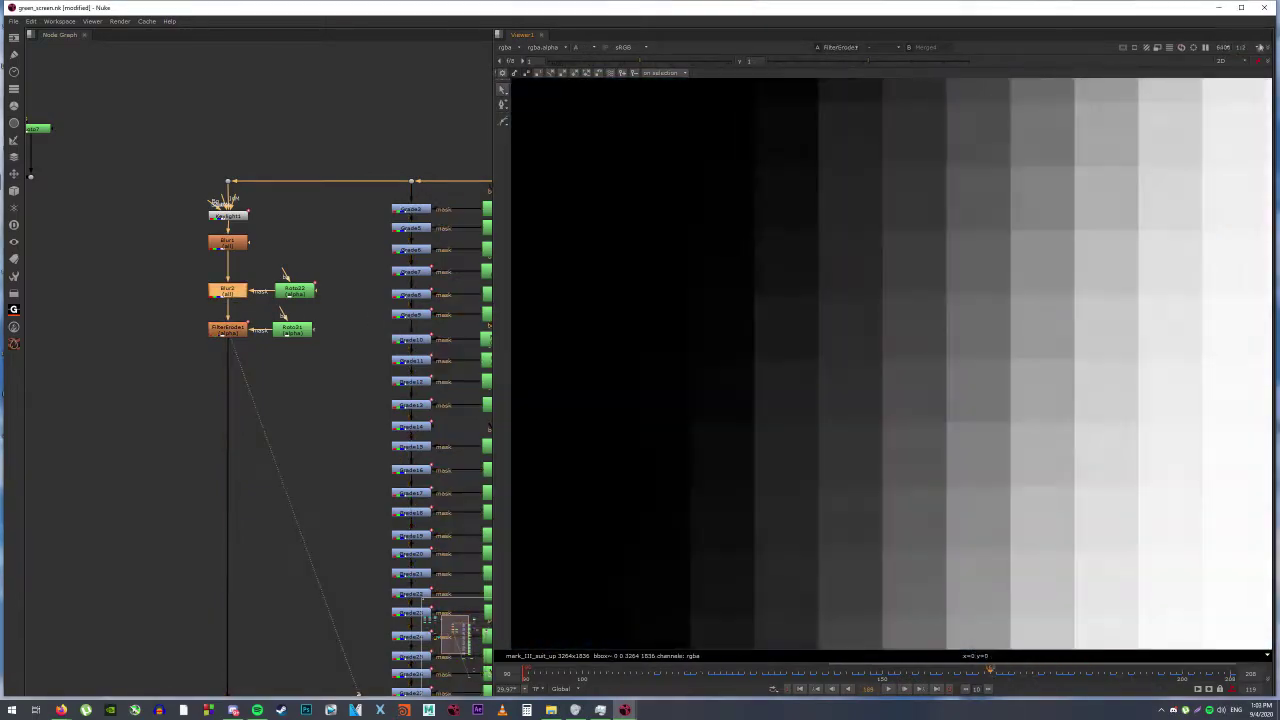
{"action": "scroll", "coordinate": [1014, 434], "scroll_direction": "down", "scroll_amount": 1}
{"action": "key", "text": "a"}
Review the actor composited over the ruined street in the Merge output while scrubbing to earlier frames.
{"action": "scroll", "coordinate": [1014, 434], "scroll_direction": "down", "scroll_amount": 1}
{"action": "scroll", "coordinate": [890, 360], "scroll_direction": "up", "scroll_amount": 3}
{"action": "scroll", "coordinate": [890, 360], "scroll_direction": "down", "scroll_amount": 3}
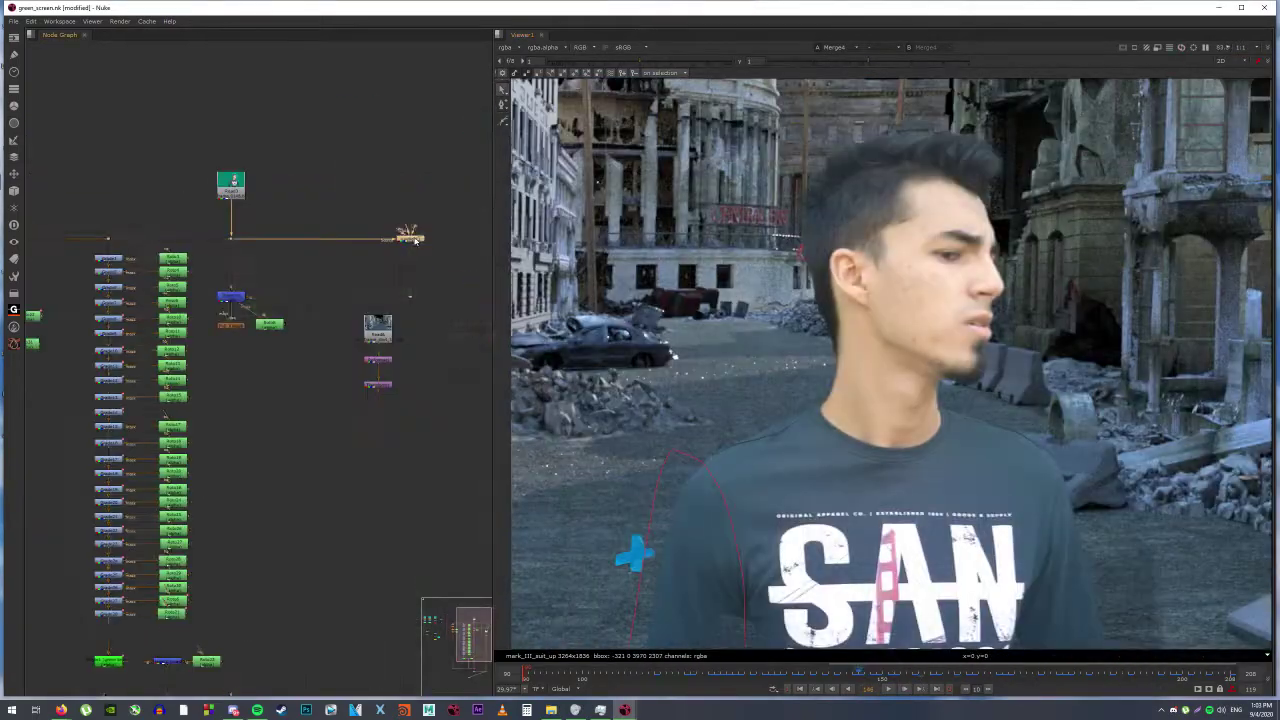
{"action": "scroll", "coordinate": [890, 360], "scroll_direction": "up", "scroll_amount": 2}
{"action": "scroll", "coordinate": [890, 360], "scroll_direction": "up", "scroll_amount": 2}
{"action": "left_click_drag", "start_coordinate": [822, 671], "coordinate": [697, 672]}
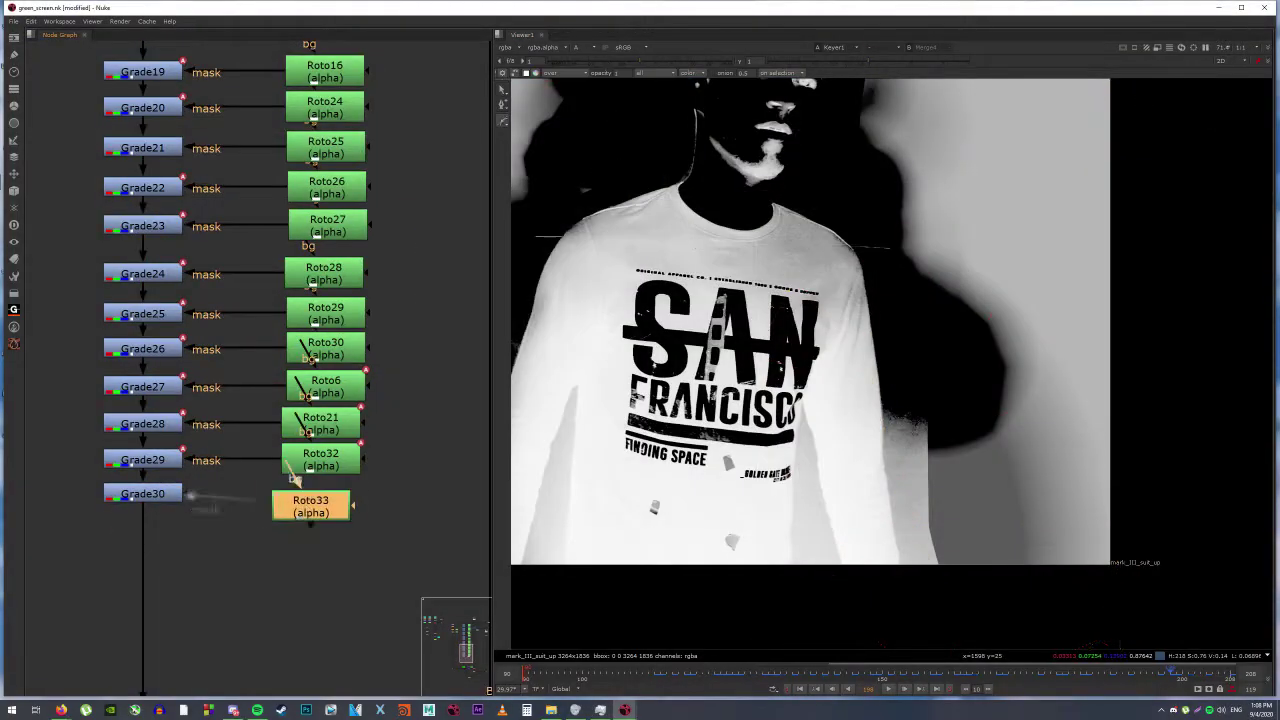
Check the Grade30 matte clean-up beside the sleeve in the keyer and Merge views, and select Grade31.
{"action": "middle_click_drag", "start_coordinate": [975, 475], "coordinate": [903, 387]}
{"action": "left_click", "coordinate": [142, 494]}
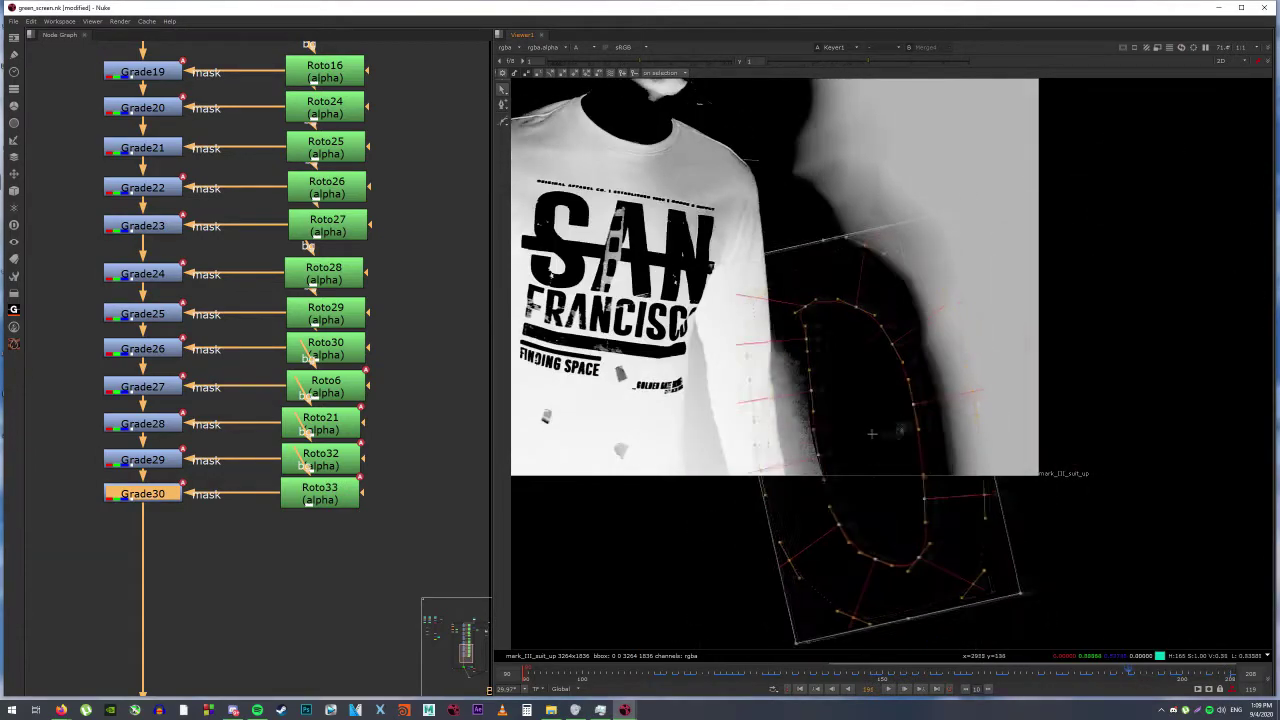
{"action": "key", "text": "2"}
{"action": "key", "text": "1"}
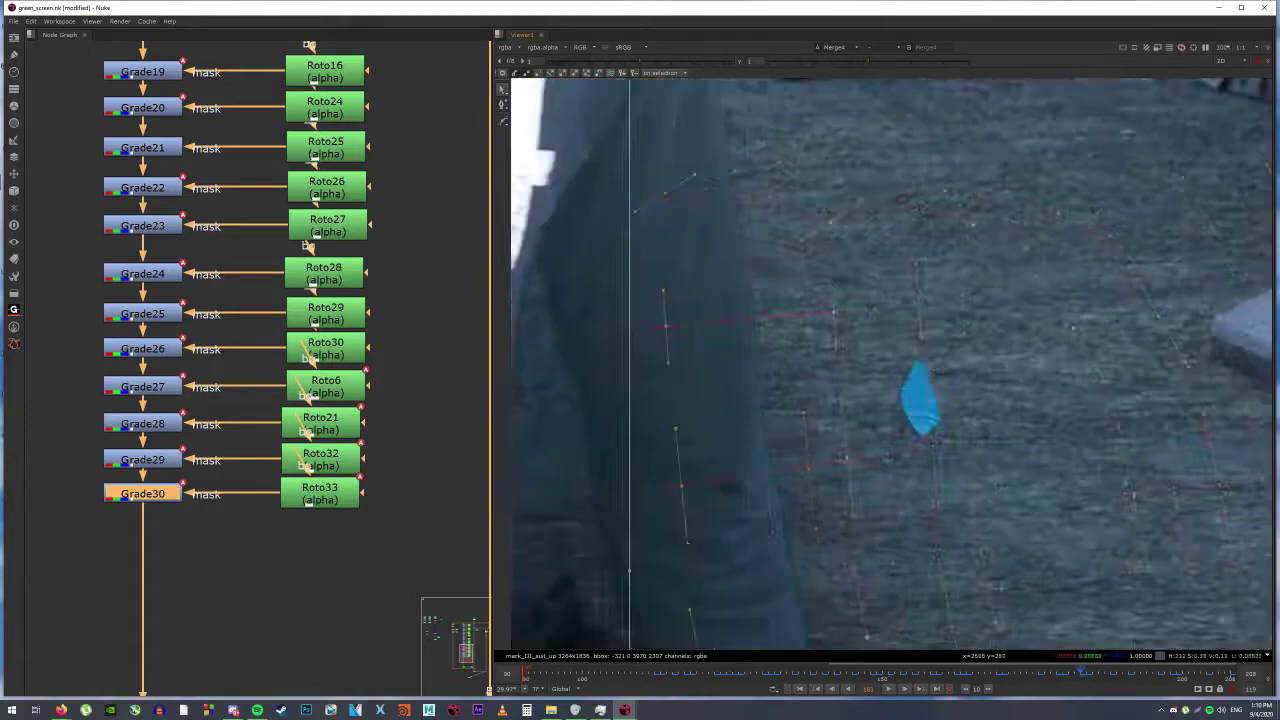
{"action": "key", "text": "a"}
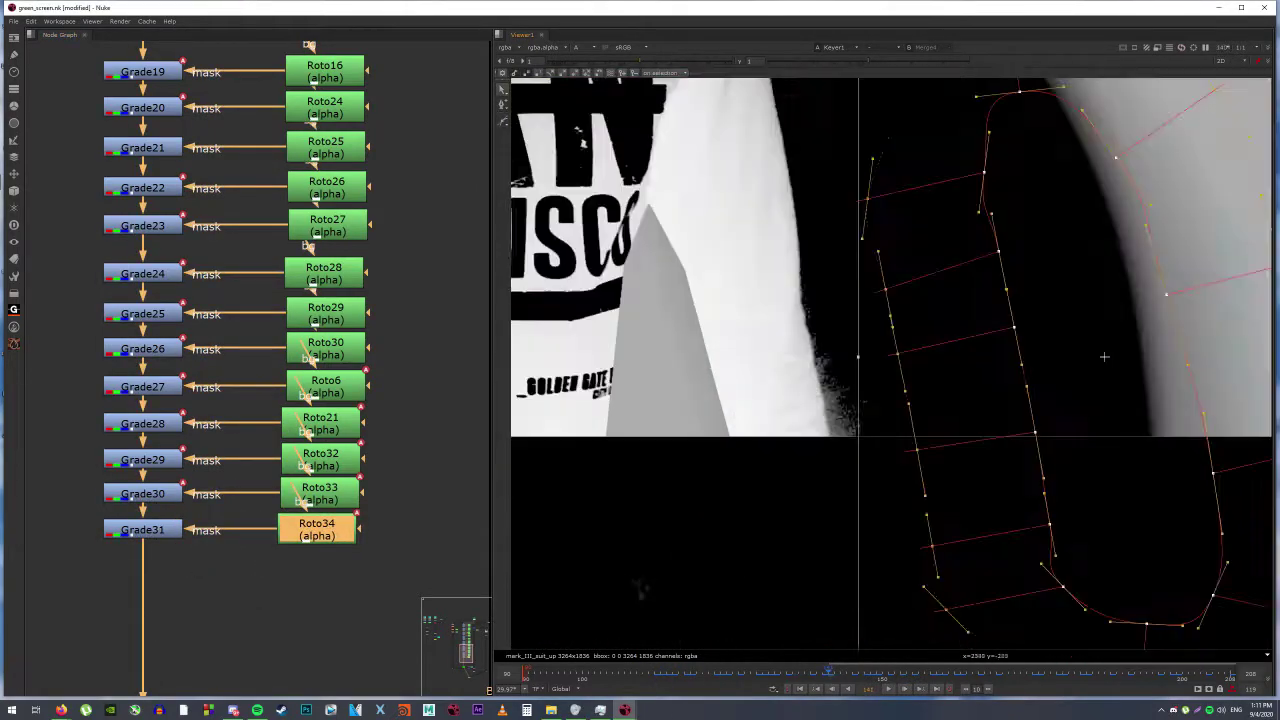
{"action": "left_click", "coordinate": [142, 530]}
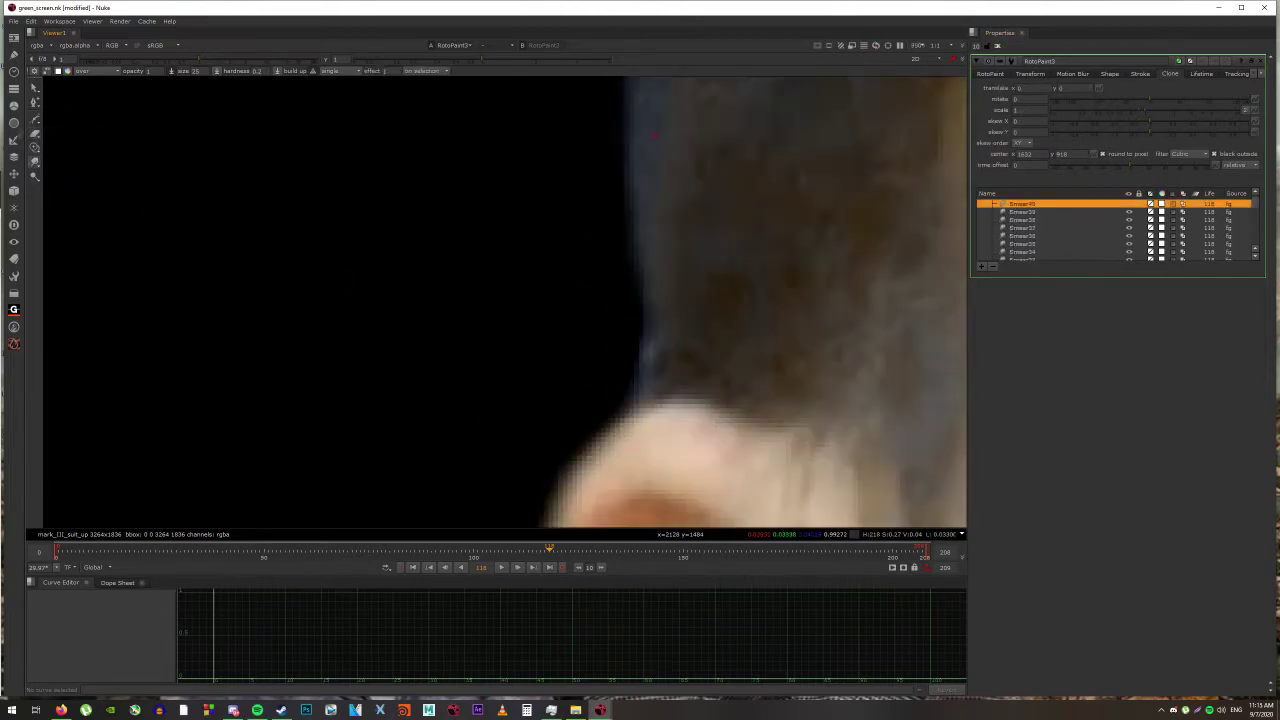
Compare the RotoPaint3 alpha with the colour image along the smeared hair edge above the ear.
{"action": "key", "text": "a"}
{"action": "scroll", "coordinate": [610, 380], "scroll_direction": "down", "scroll_amount": 2}
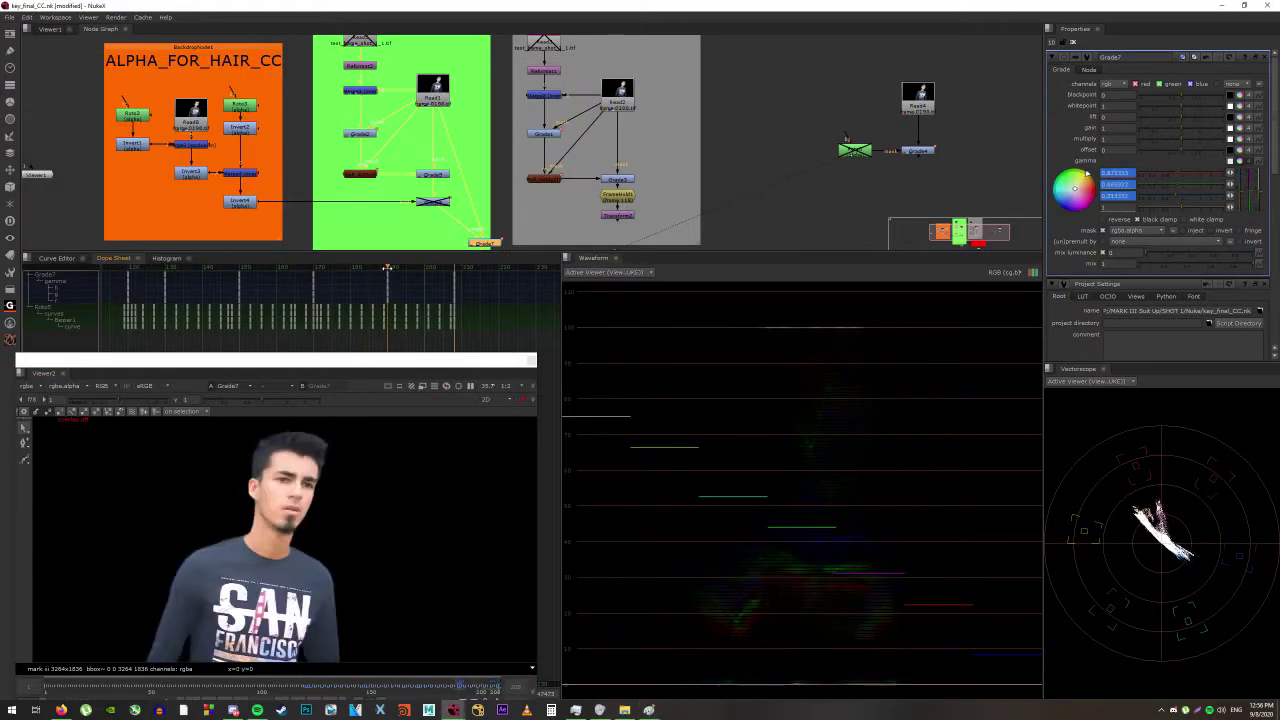
{"action": "key", "text": "Print"}
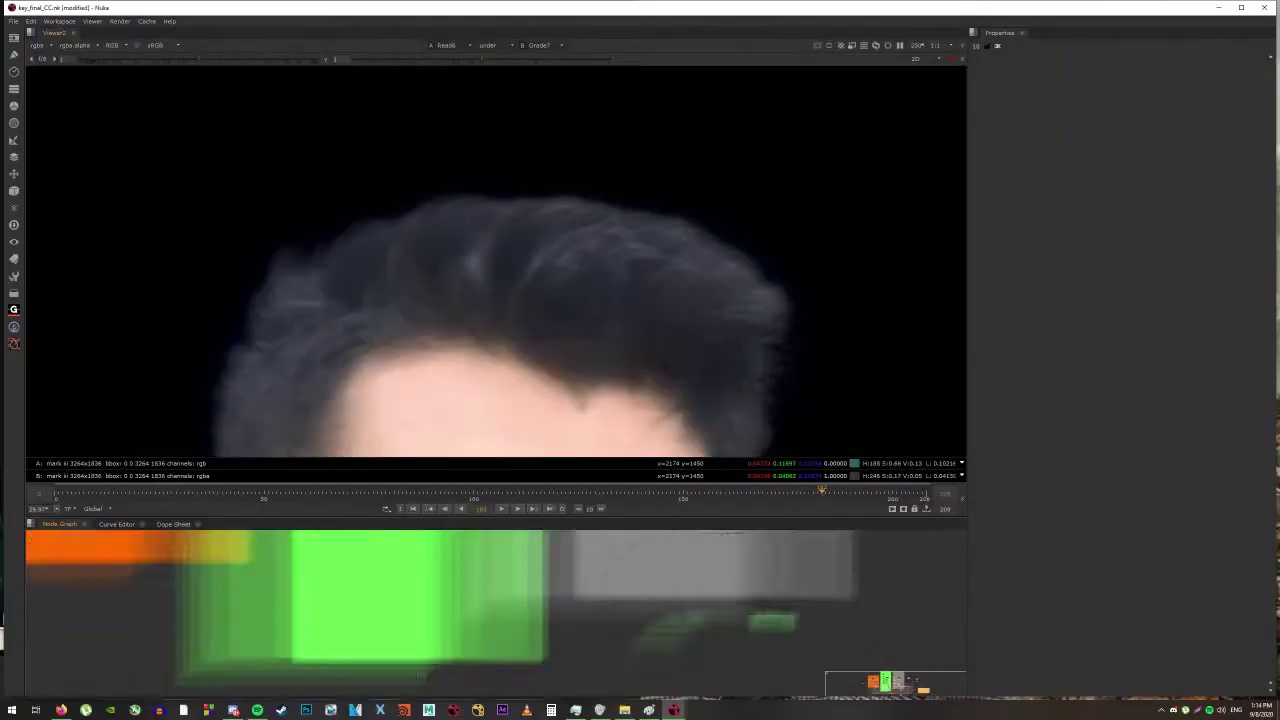
Place the Denoise node below Grade7 and lower its denoise amount while inspecting the hair.
{"action": "left_click_drag", "start_coordinate": [511, 585], "coordinate": [546, 574]}
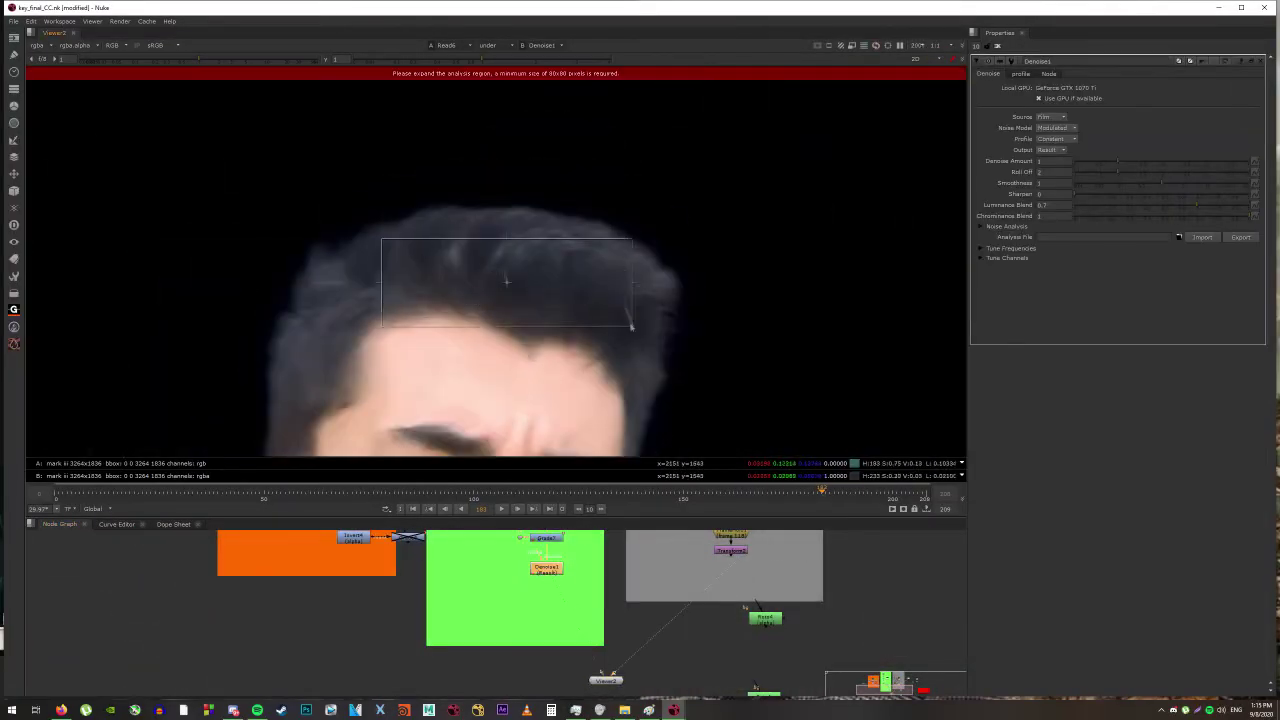
{"action": "scroll", "coordinate": [866, 331], "scroll_direction": "up", "scroll_amount": 2}
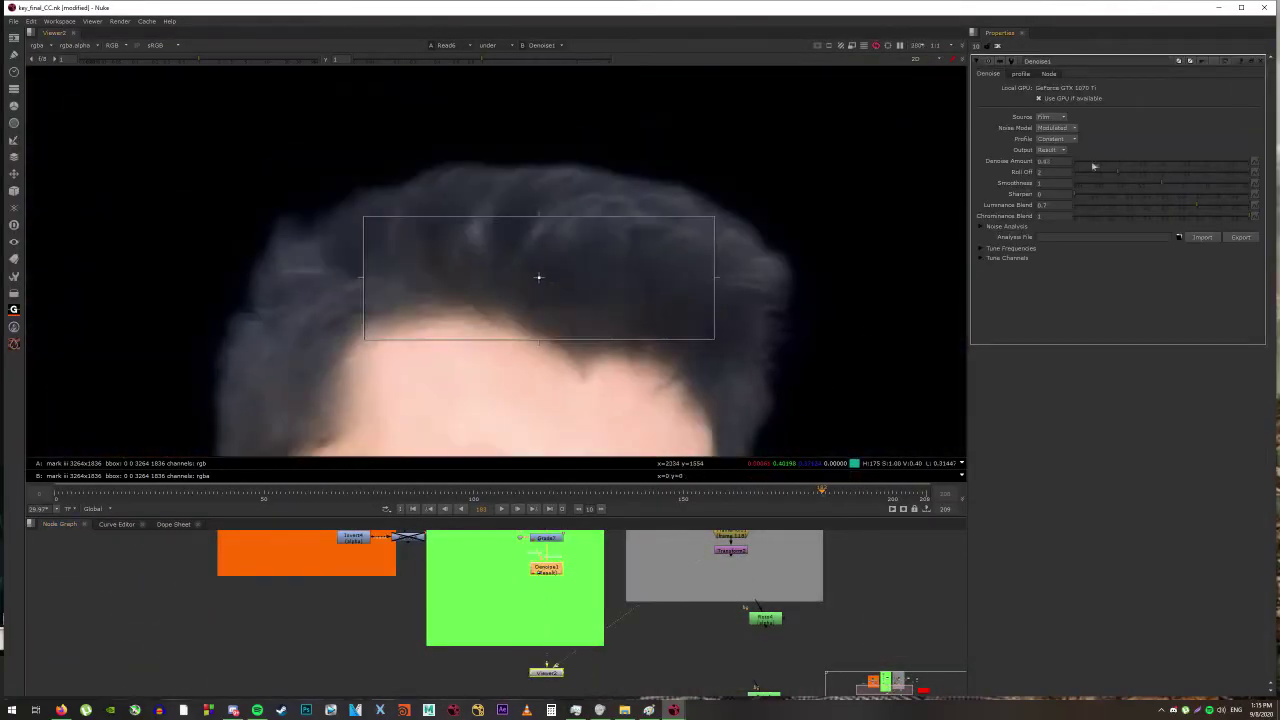
{"action": "scroll", "coordinate": [700, 300], "scroll_direction": "up", "scroll_amount": 2}
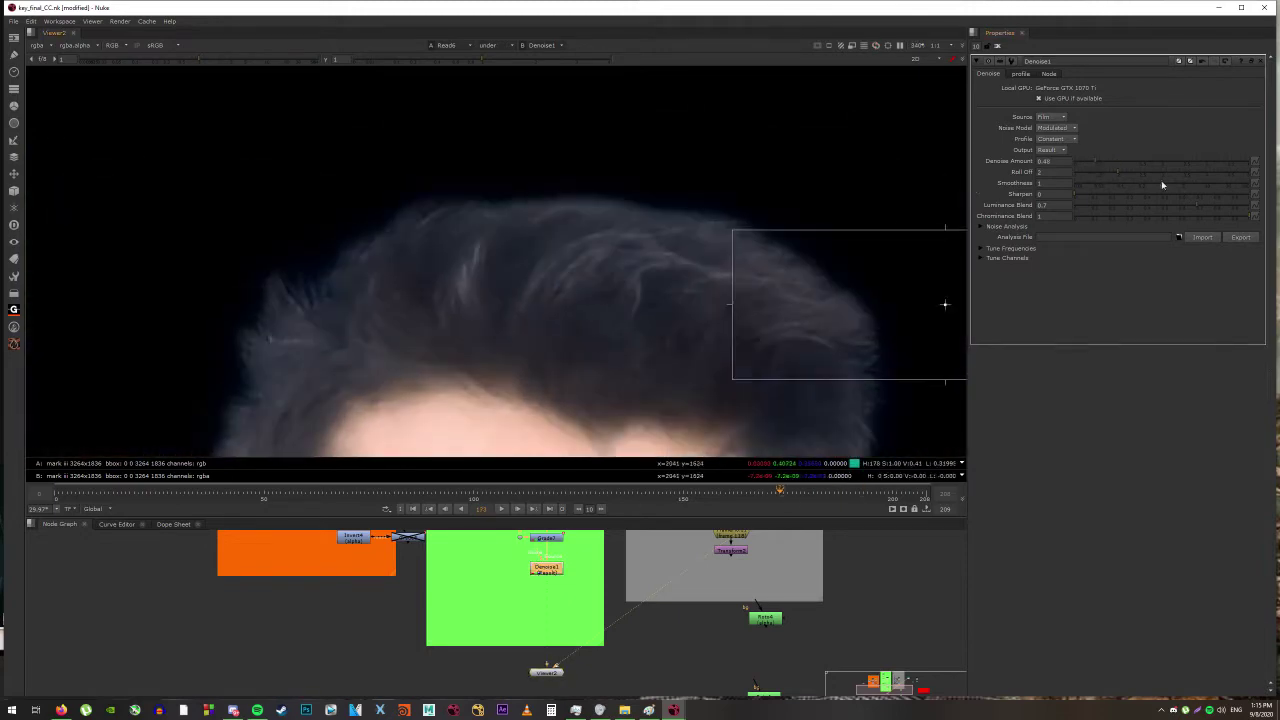
{"action": "scroll", "coordinate": [945, 304], "scroll_direction": "down", "scroll_amount": 5}
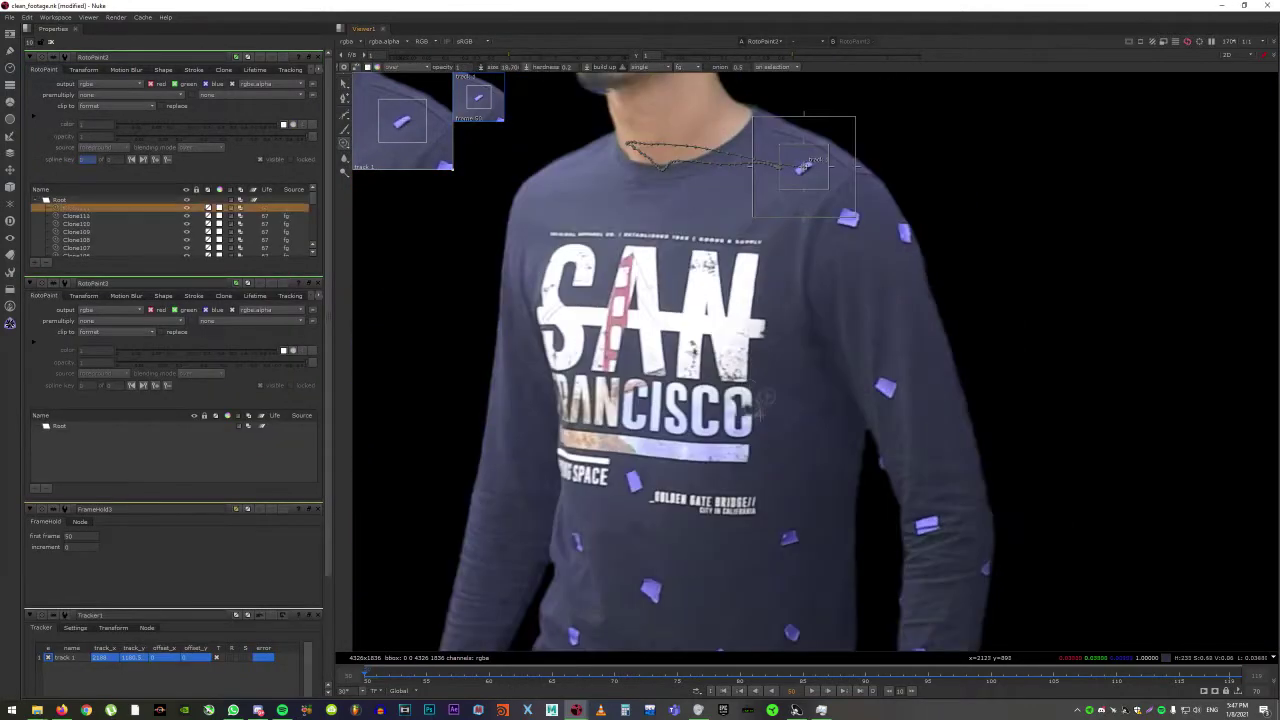
Set up the Merge and drive the patch Transform's translation with the Tracker1 motion of the shirt marker.
{"action": "key", "text": "m"}
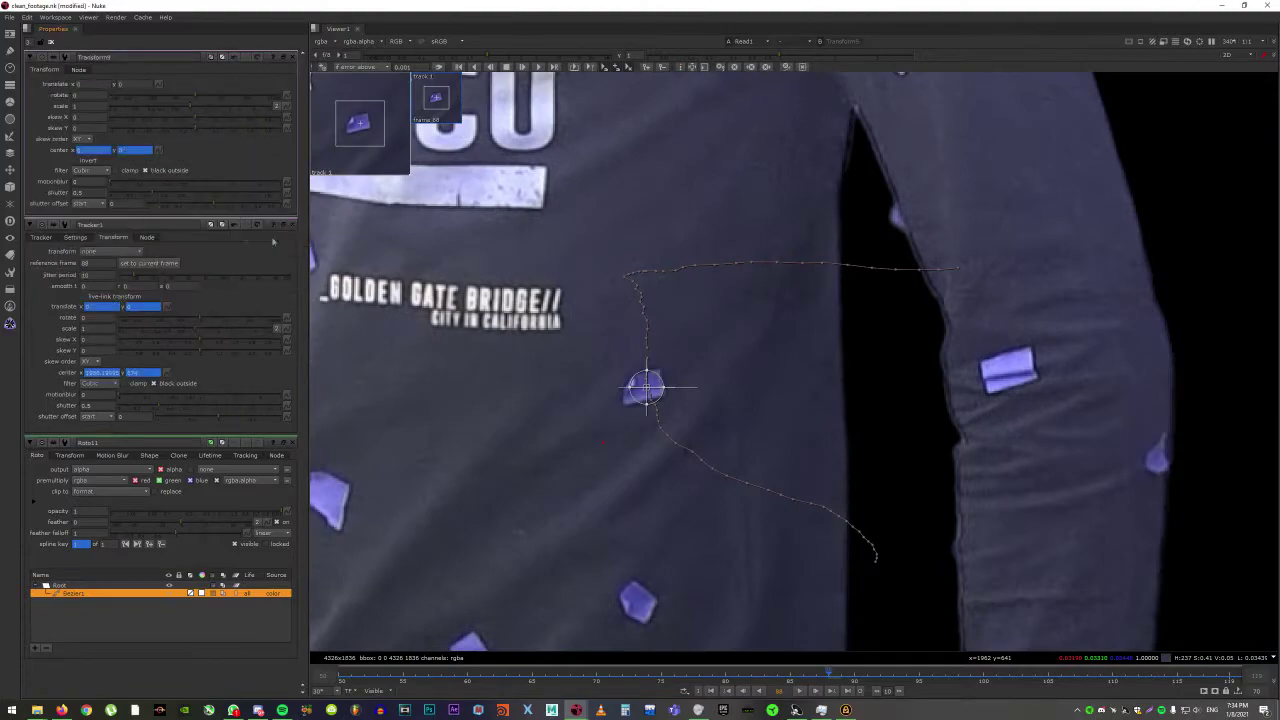
{"action": "right_click", "coordinate": [175, 164]}
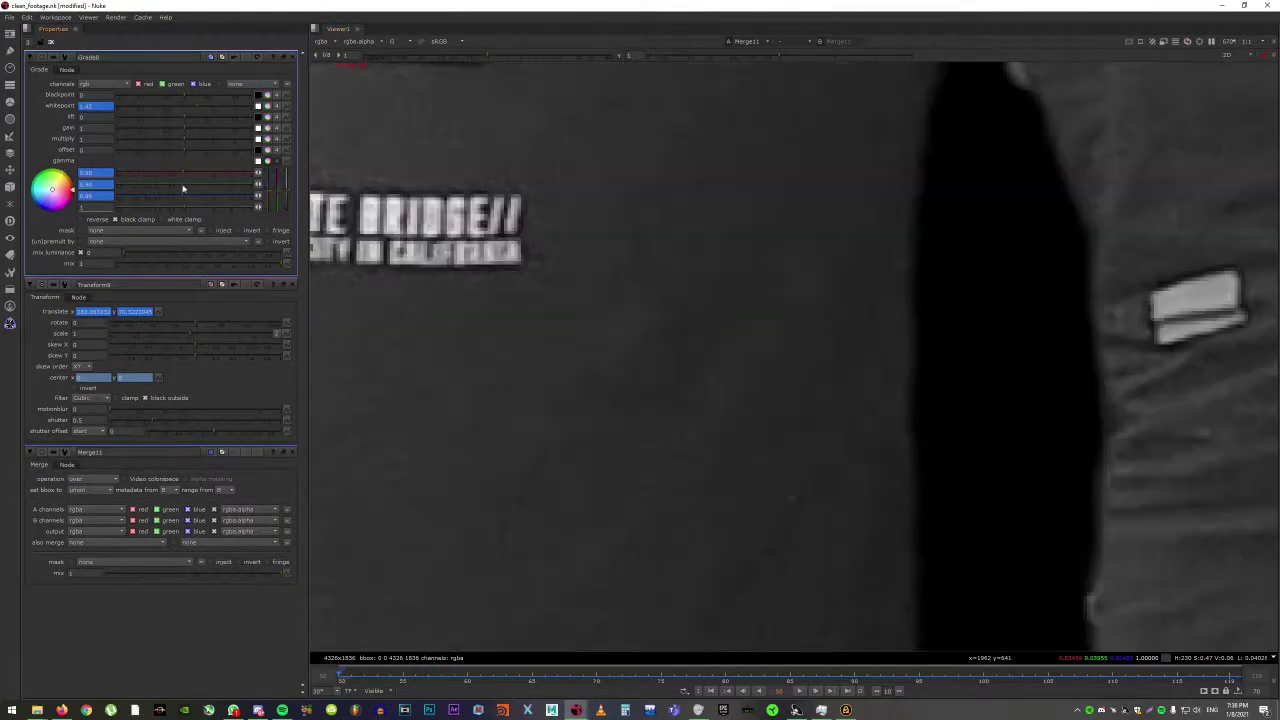
Check the Grade match of the shirt patch in the green and red channels against full colour.
{"action": "key", "text": "g"}
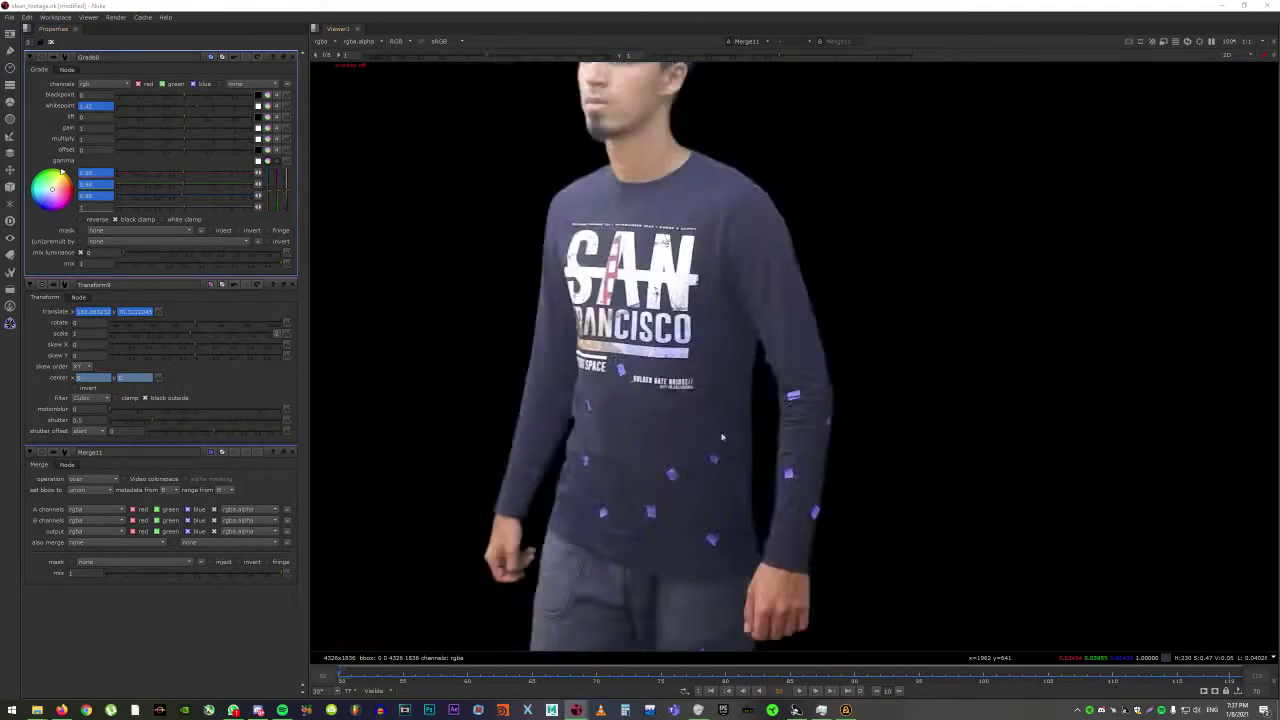
{"action": "key", "text": "r"}
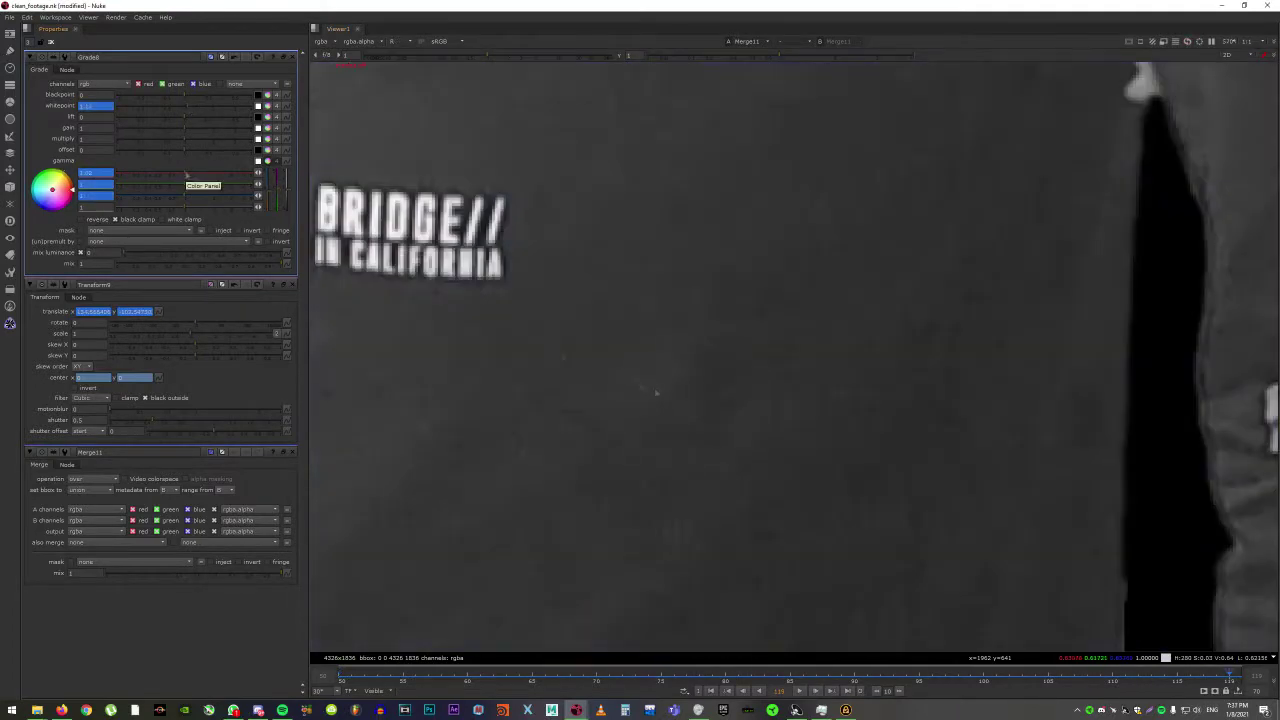
{"action": "key", "text": "r"}
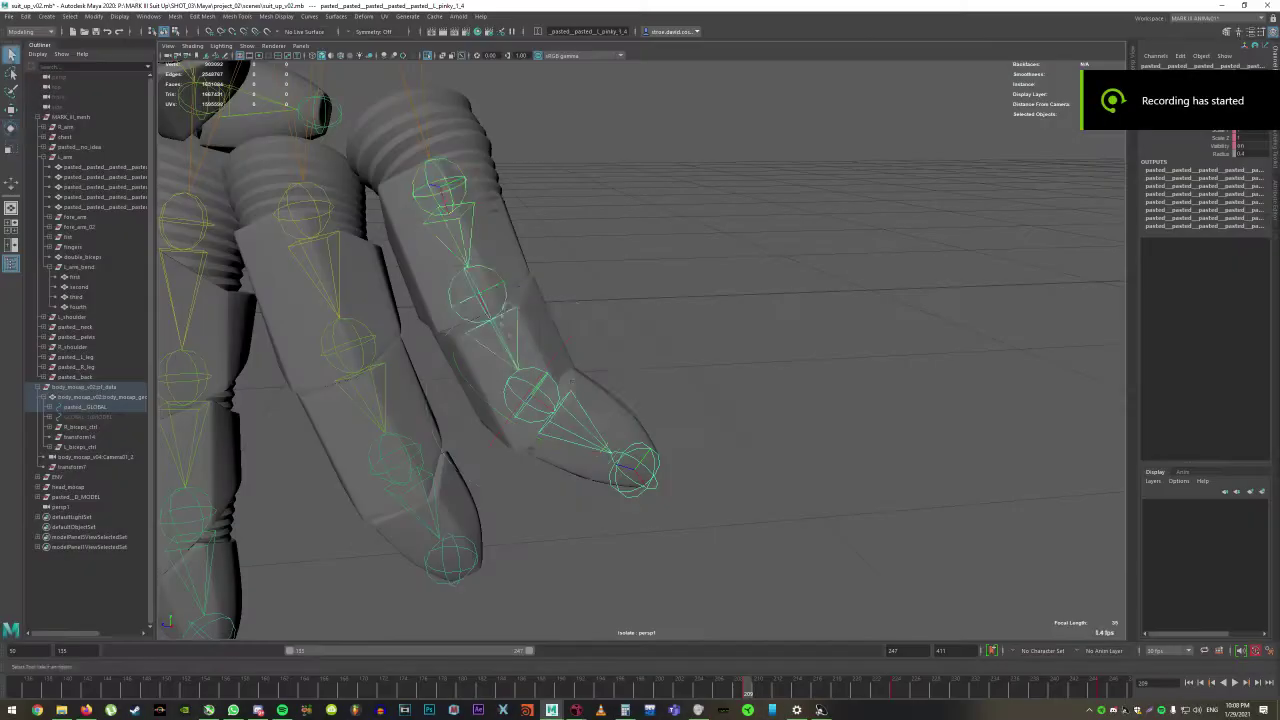
Select the ring finger joint on the isolated left suit hand and activate the Move tool.
{"action": "left_click", "coordinate": [571, 380]}
{"action": "left_click_drag", "start_coordinate": [571, 380], "coordinate": [673, 283], "text": "alt"}
{"action": "key", "text": "w"}
{"action": "left_click_drag", "start_coordinate": [632, 327], "coordinate": [643, 245], "text": "alt"}
{"action": "scroll", "coordinate": [640, 330], "scroll_direction": "down", "scroll_amount": 10}
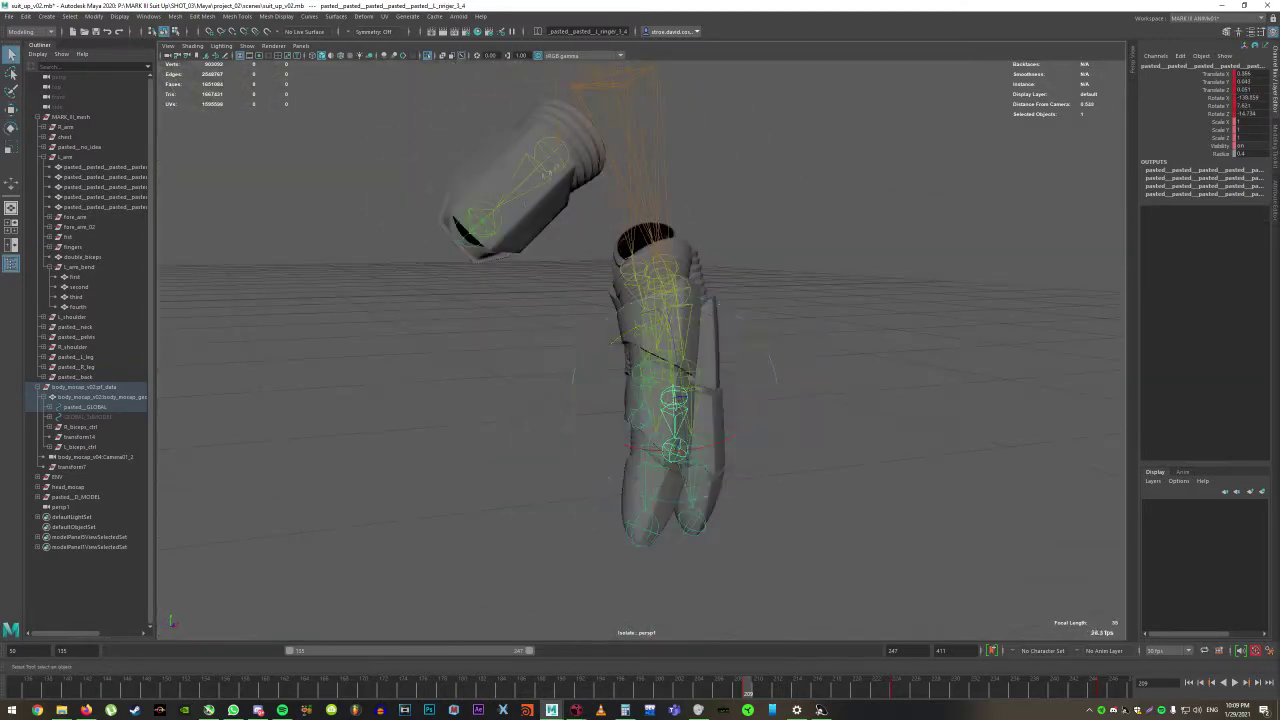
Select the thumb joint of the left suit hand and turn off isolation to show the whole suit.
{"action": "left_click_drag", "start_coordinate": [640, 330], "coordinate": [658, 342], "text": "alt"}
{"action": "left_click", "coordinate": [658, 342]}
{"action": "left_click_drag", "start_coordinate": [782, 337], "coordinate": [451, 68], "text": "alt"}
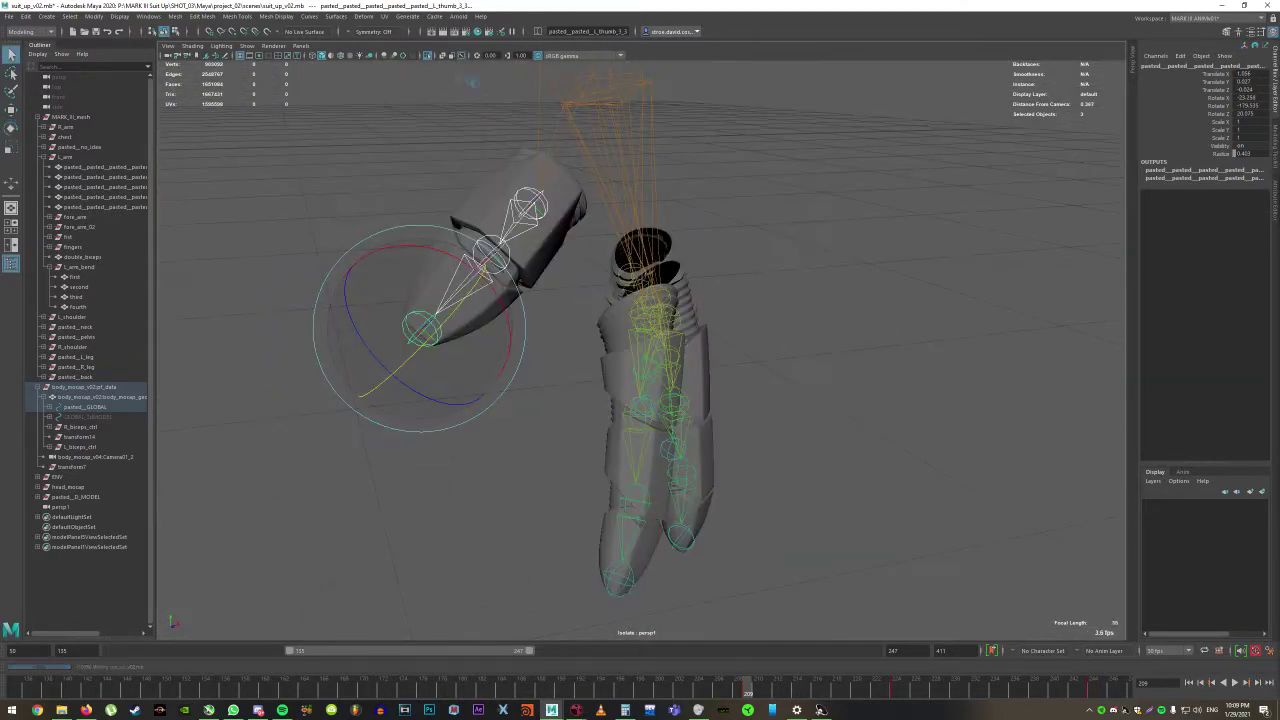
{"action": "scroll", "coordinate": [447, 66], "scroll_direction": "down", "scroll_amount": 5}
{"action": "key", "text": "ctrl+1"}
{"action": "scroll", "coordinate": [600, 350], "scroll_direction": "up", "scroll_amount": 8}
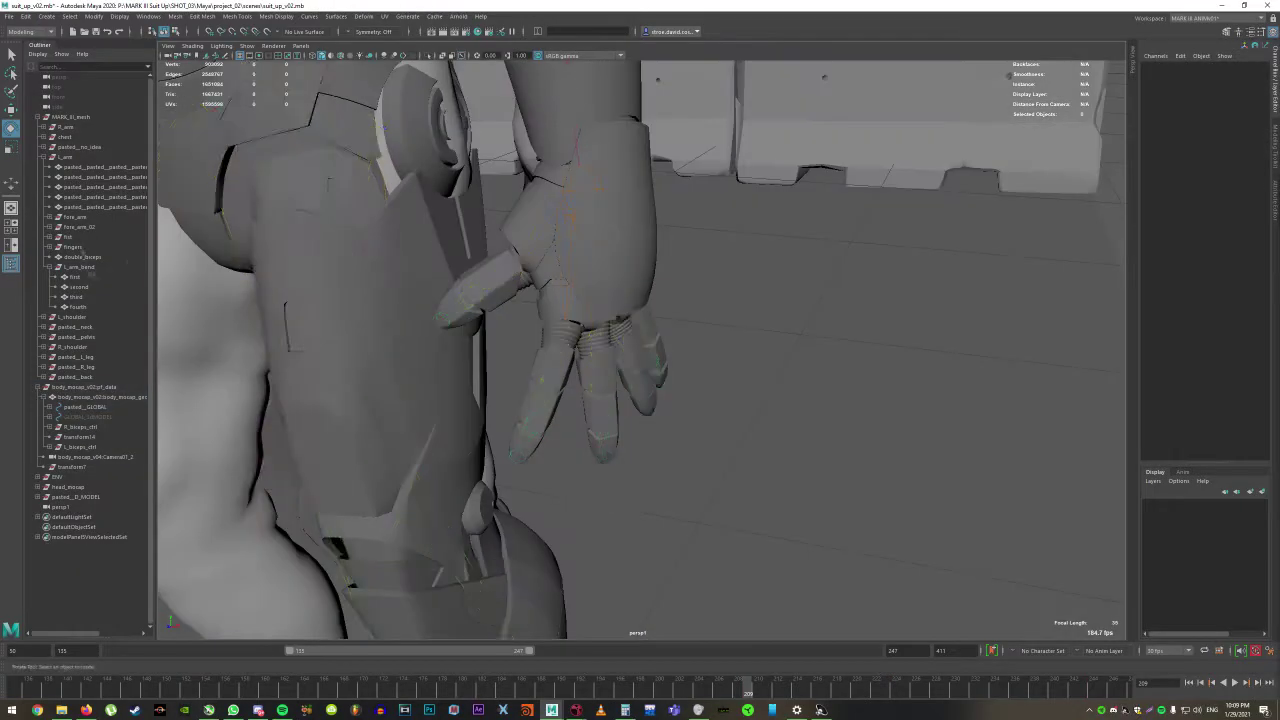
Select the left arm's fingers group and bring up the keyframe options for its animation.
{"action": "left_click", "coordinate": [620, 390]}
{"action": "key", "text": "w"}
{"action": "left_click_drag", "start_coordinate": [640, 400], "coordinate": [660, 430], "text": "alt"}
{"action": "left_click", "coordinate": [84, 246]}
{"action": "left_click_drag", "start_coordinate": [680, 123], "coordinate": [1262, 275]}
{"action": "right_click", "coordinate": [515, 683]}
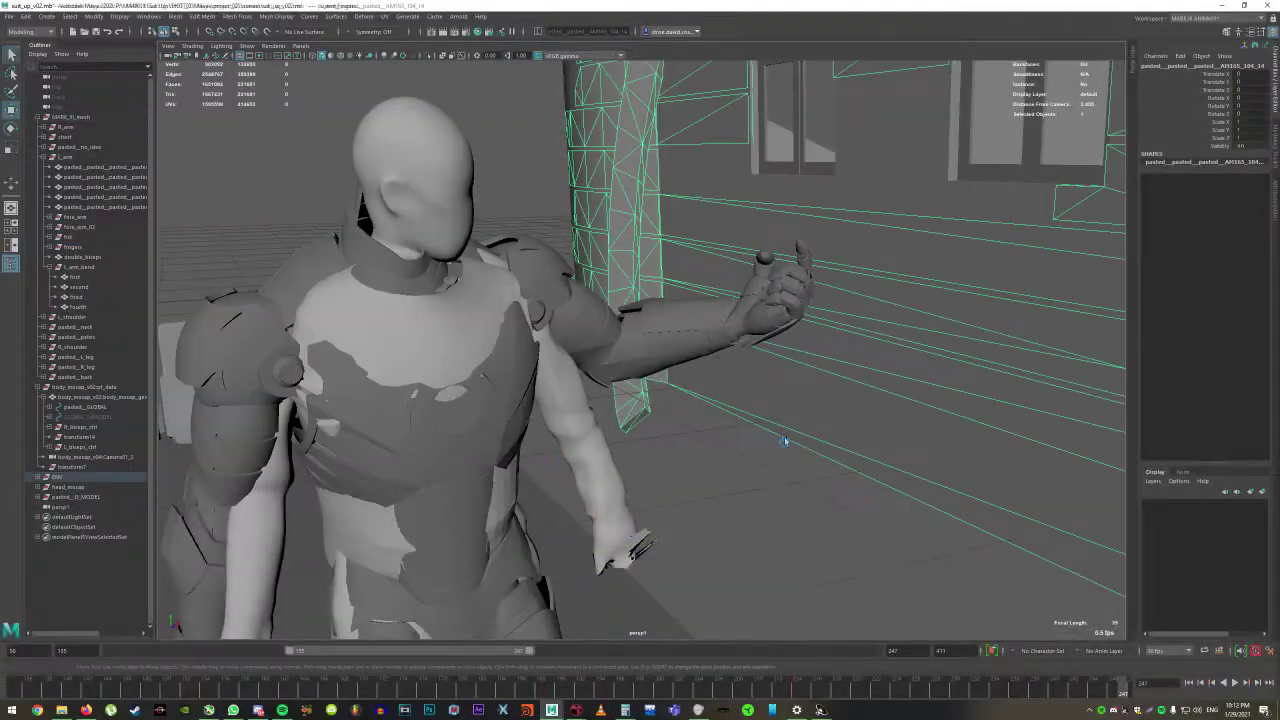
Select the left arm's fist and fingers groups for isolation, and pick the body mocap camera.
{"action": "left_click", "coordinate": [75, 246]}
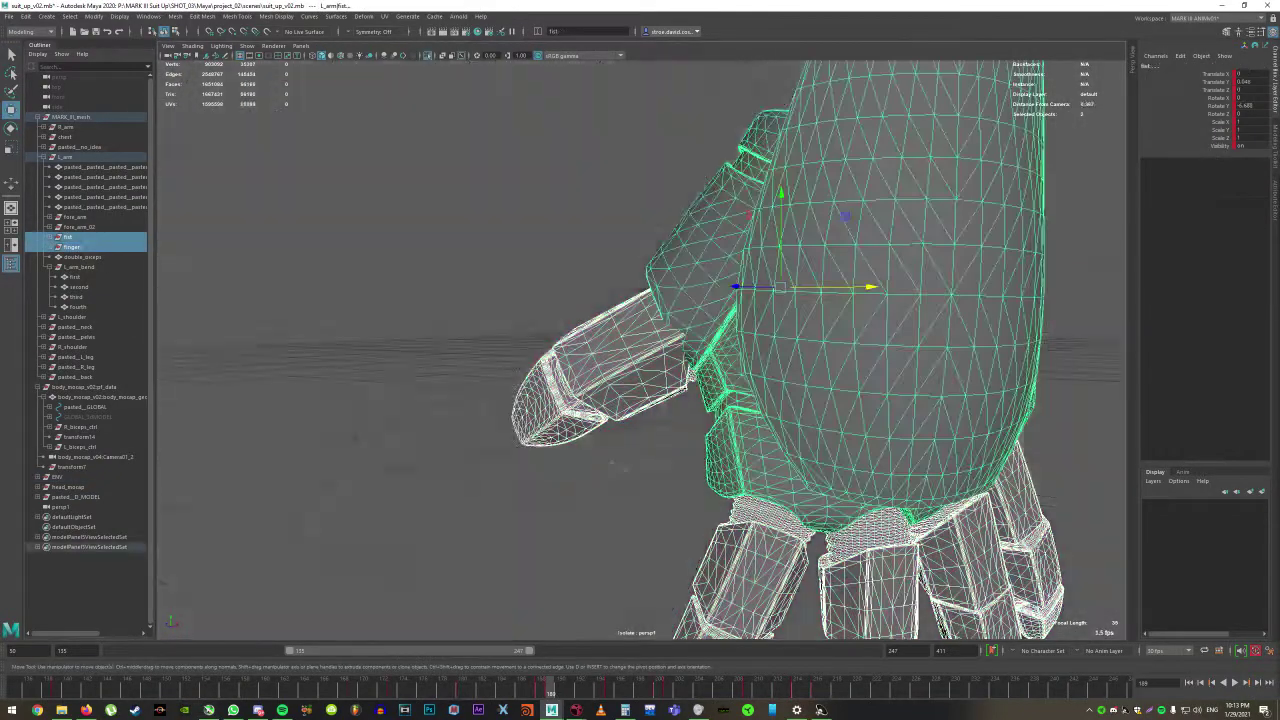
{"action": "left_click", "coordinate": [92, 456]}
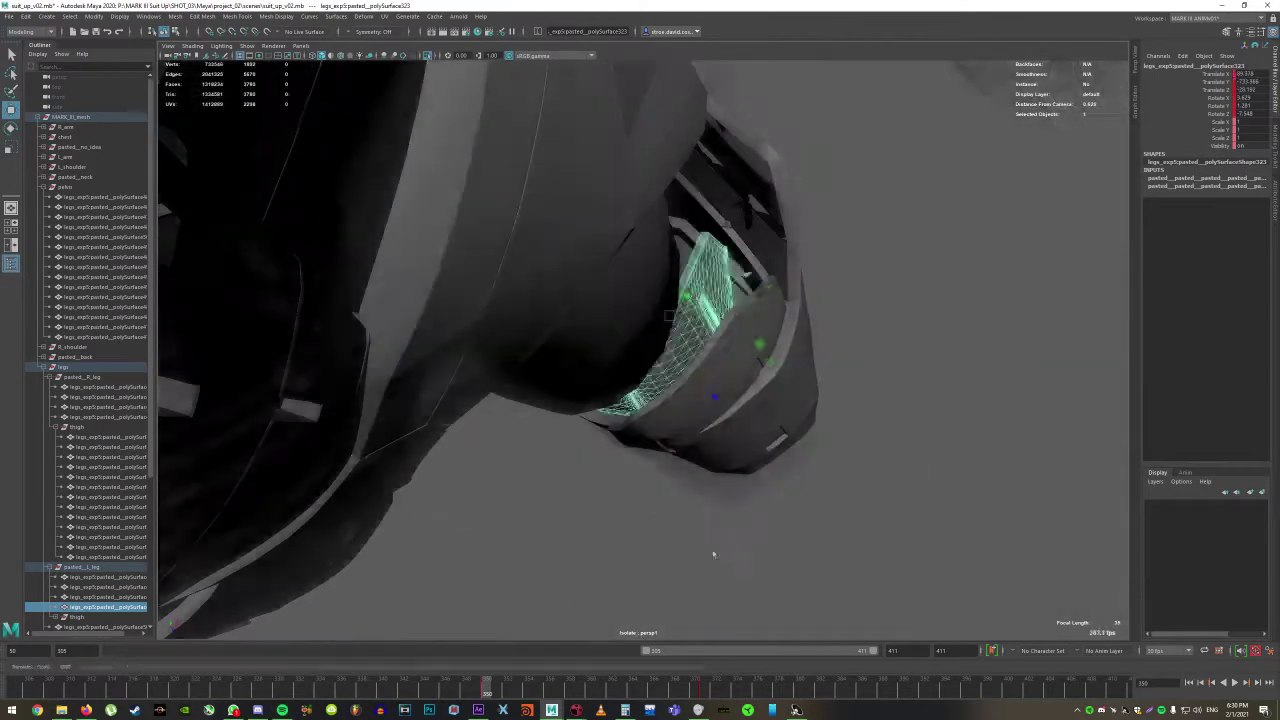
Advance the timeline beyond frame 350 to check the left leg armour piece, and close the blast85.avi playblast.
{"action": "left_click", "coordinate": [713, 688]}
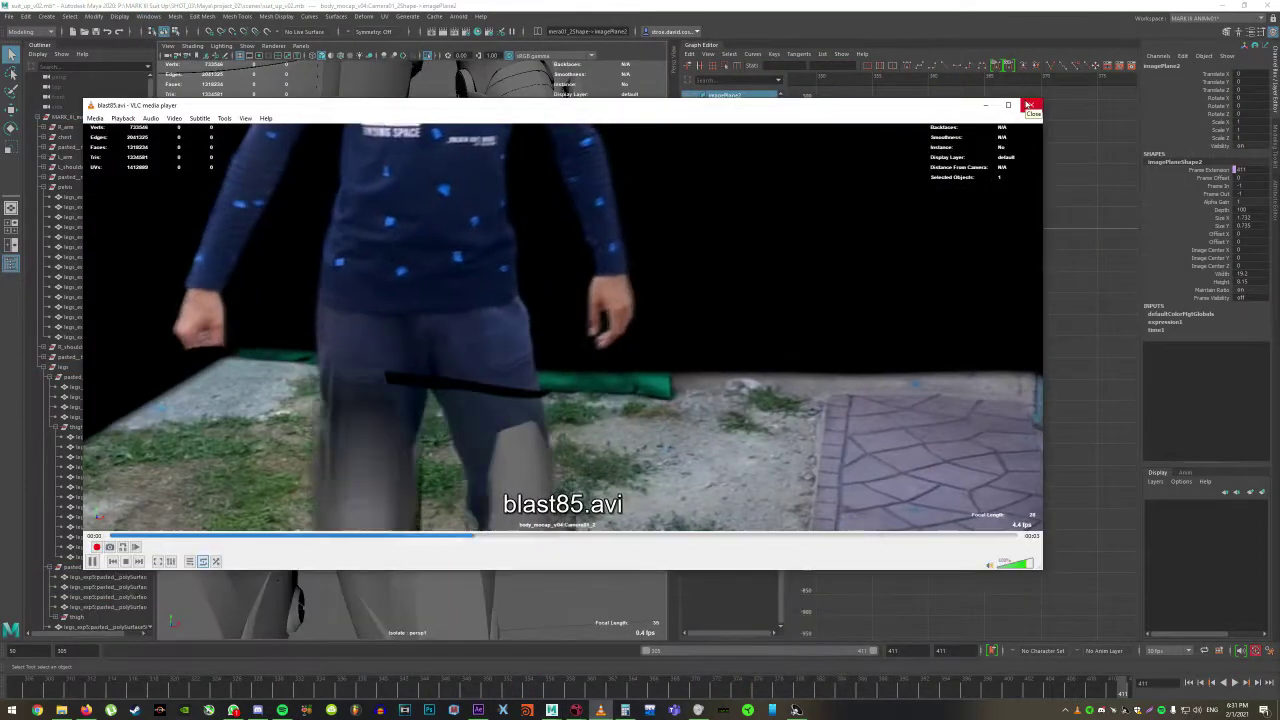
{"action": "left_click", "coordinate": [1028, 105]}
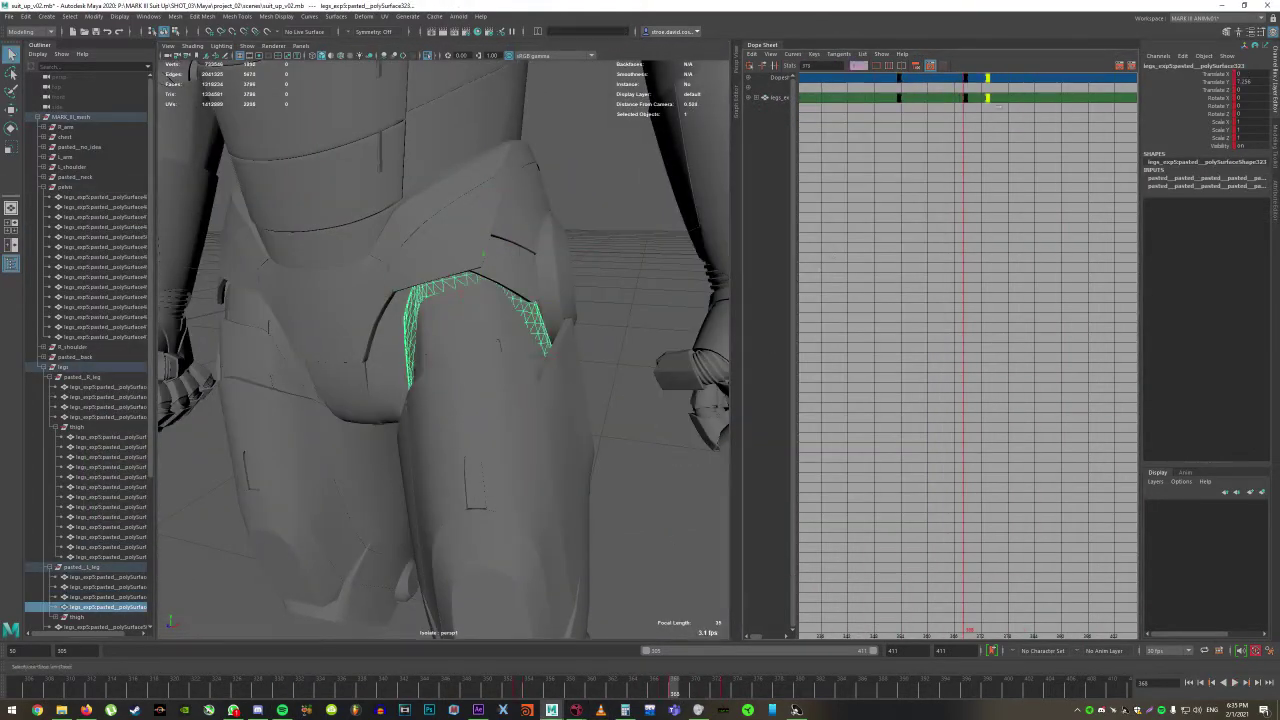
Shift the left leg armour piece's selected keyframe earlier in the Dope Sheet, and close the blast95.avi playblast.
{"action": "key", "text": "w"}
{"action": "middle_click_drag", "start_coordinate": [998, 105], "coordinate": [972, 105]}
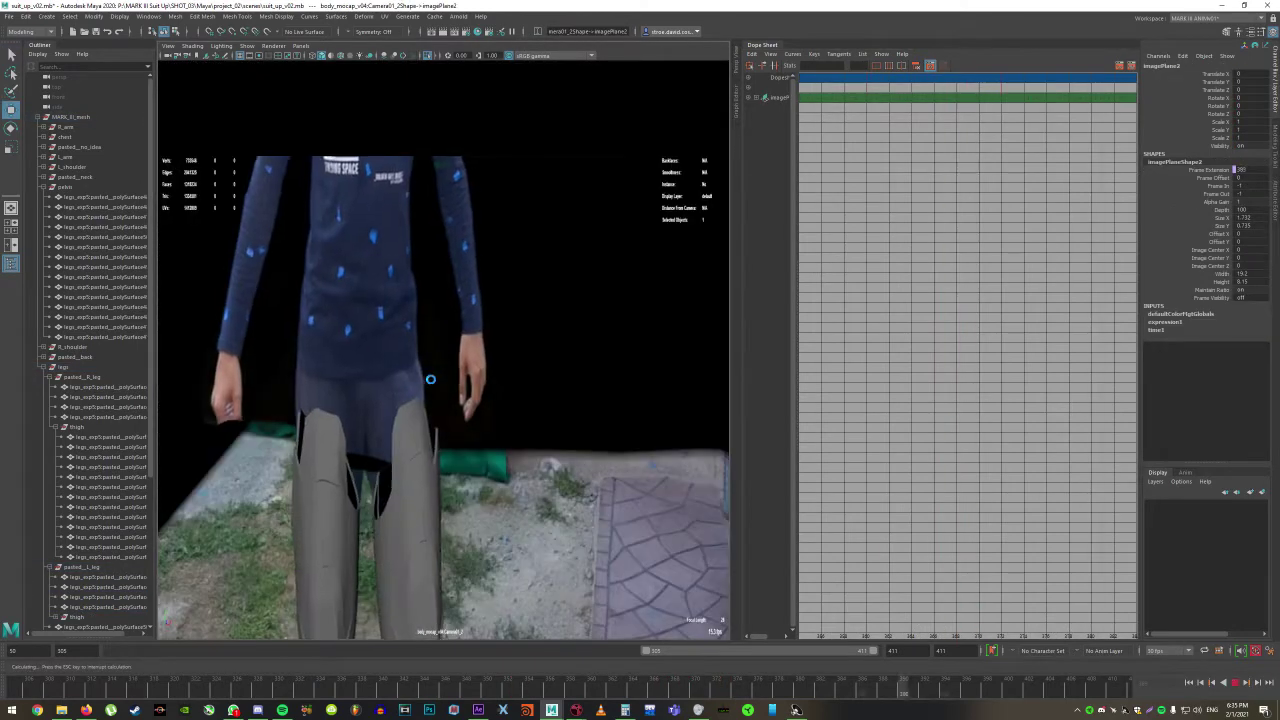
{"action": "left_click", "coordinate": [1033, 106]}
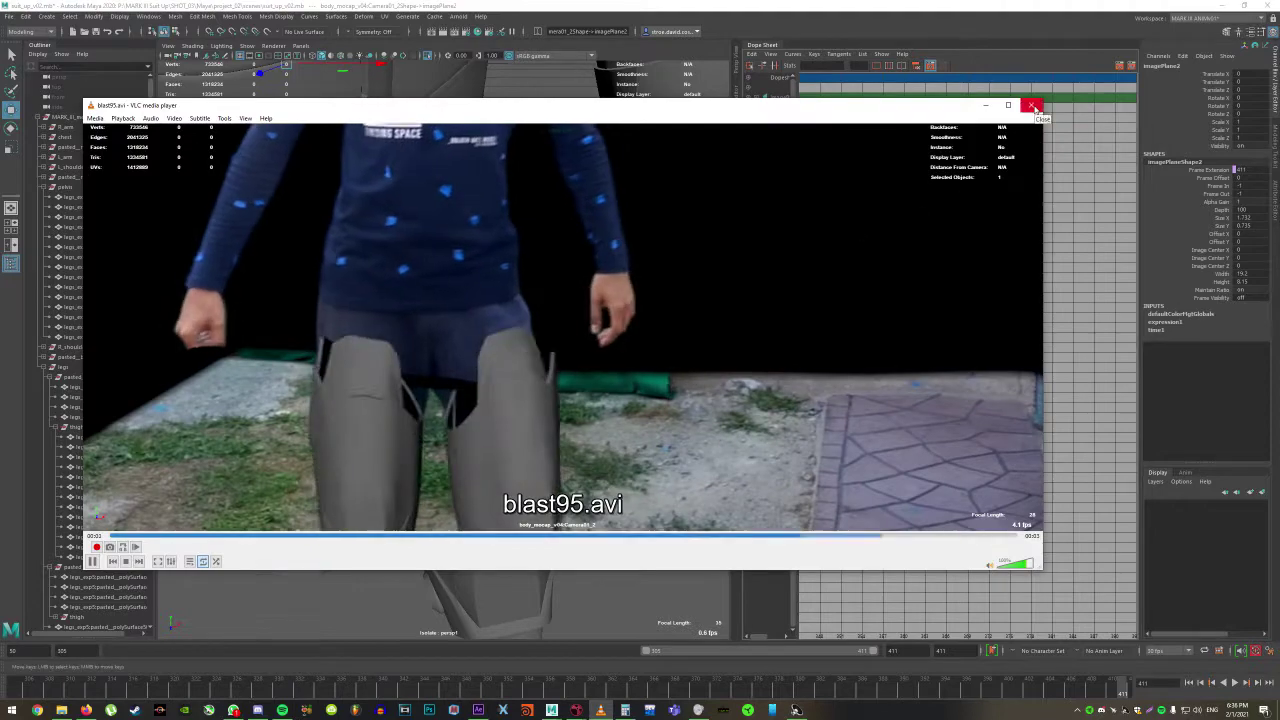
{"action": "left_click", "coordinate": [1033, 106]}
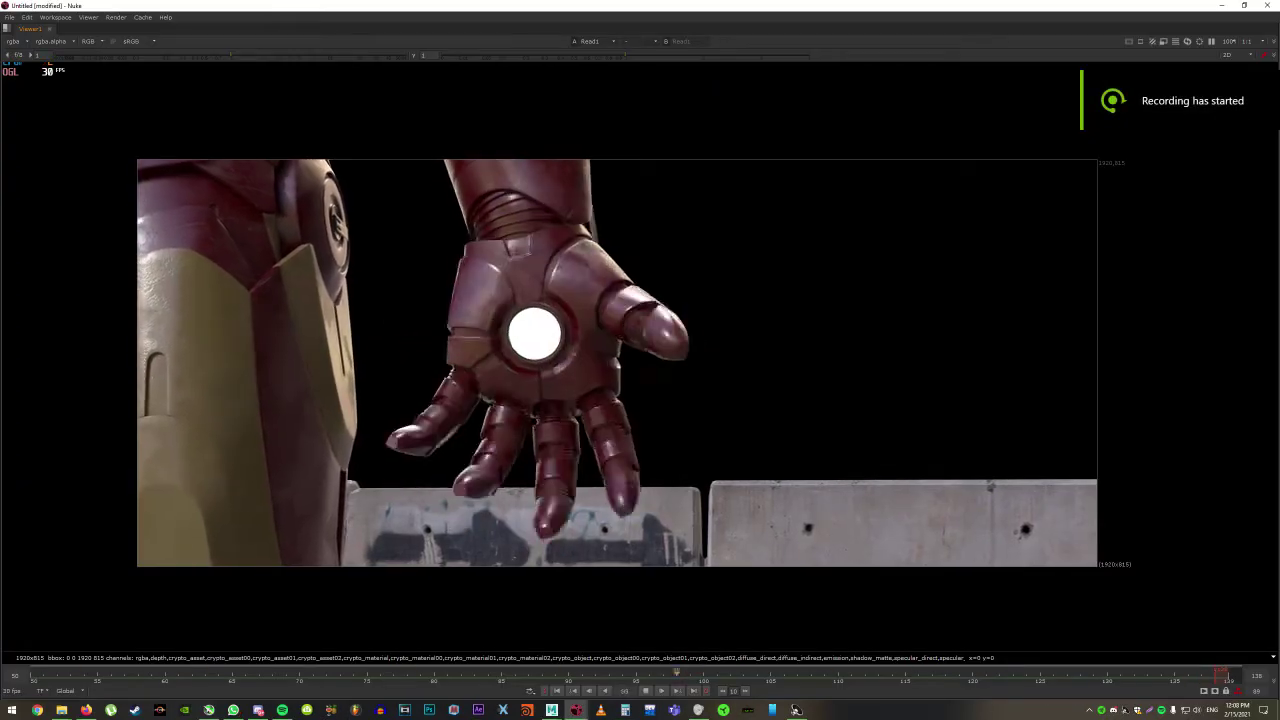
Wipe the viewer between the original green-screen footage and the CGI street composite to compare them.
{"action": "key", "text": "alt+z"}
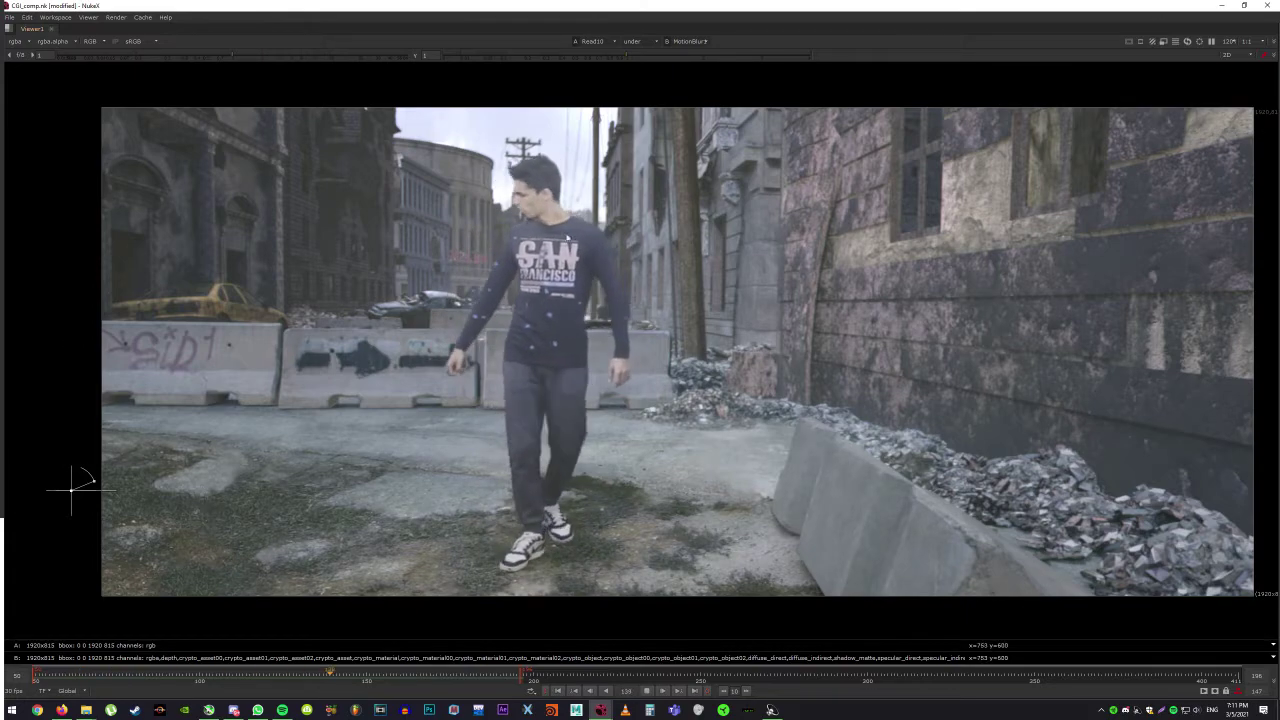
{"action": "key", "text": "alt+F9"}
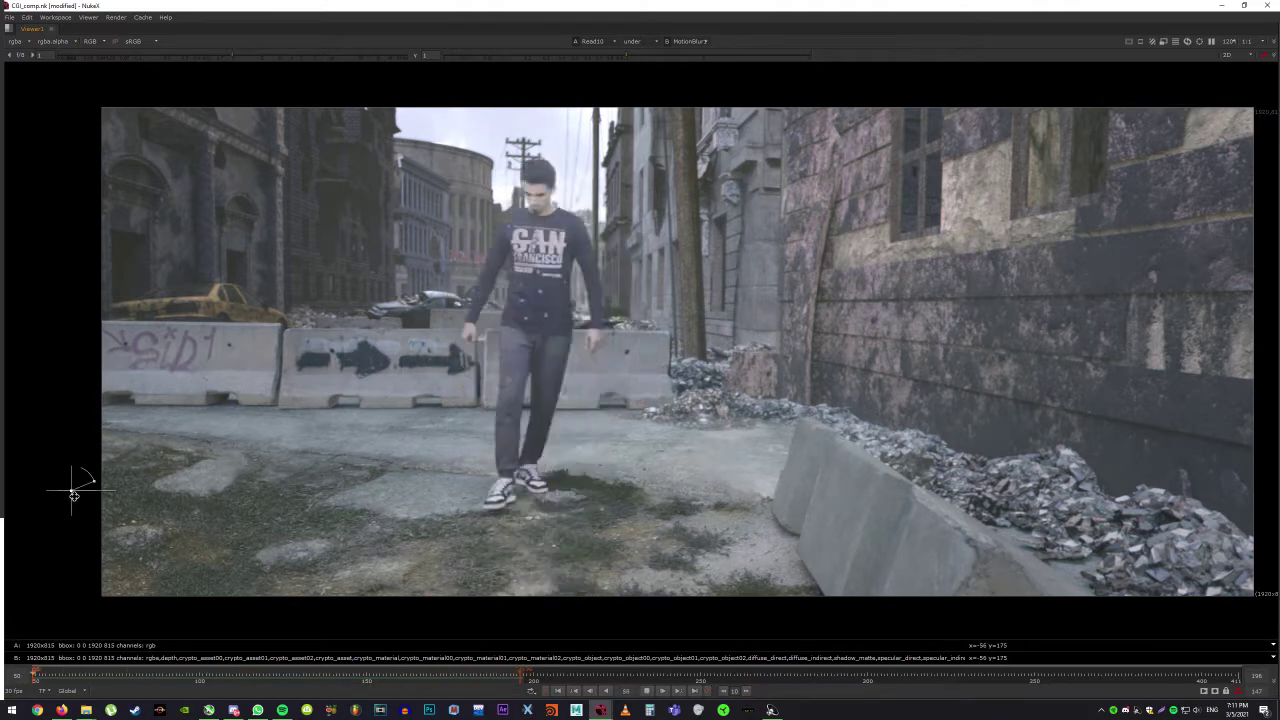
{"action": "left_click_drag", "start_coordinate": [99, 493], "coordinate": [847, 463]}
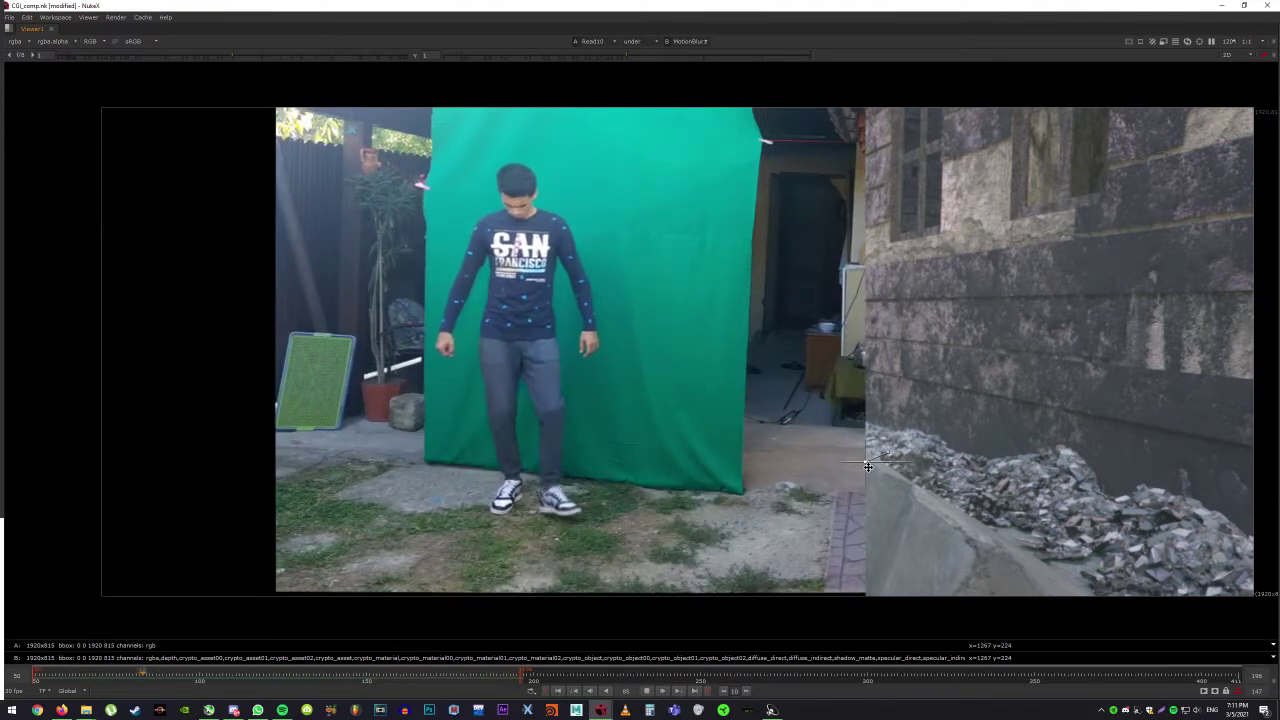
{"action": "left_click_drag", "start_coordinate": [968, 461], "coordinate": [654, 474]}
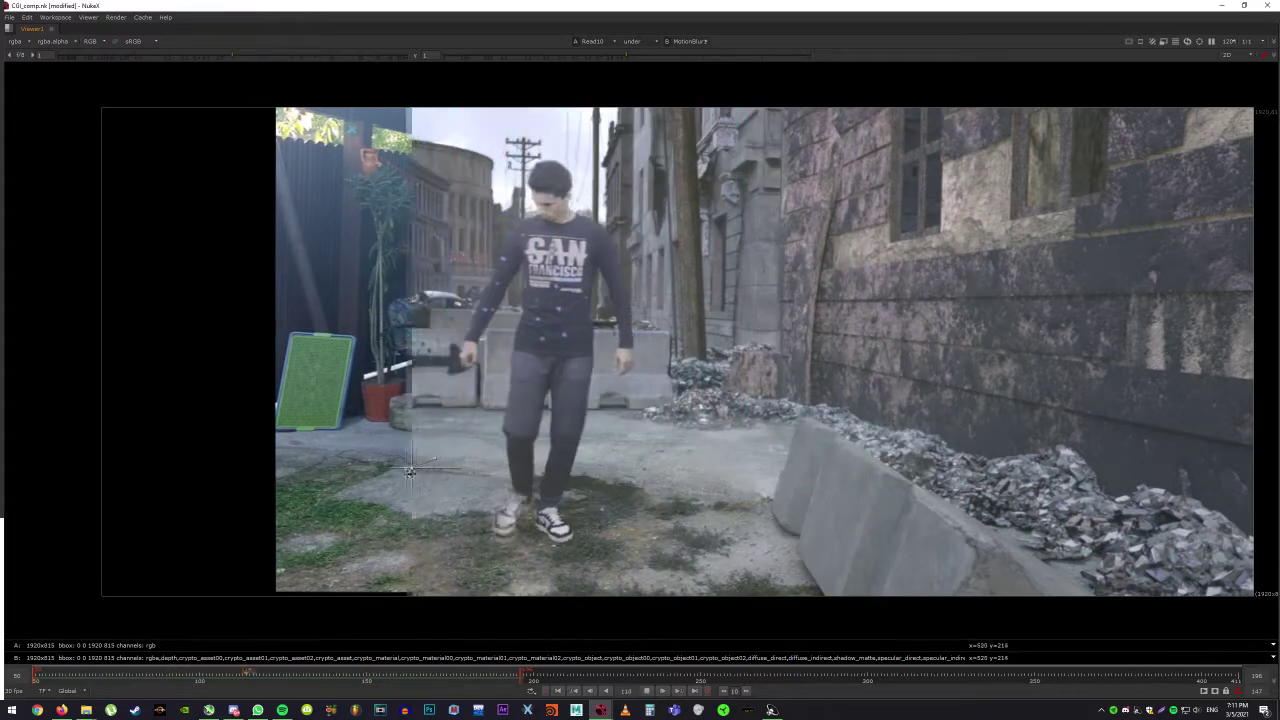
{"action": "left_click_drag", "start_coordinate": [288, 487], "coordinate": [106, 496]}
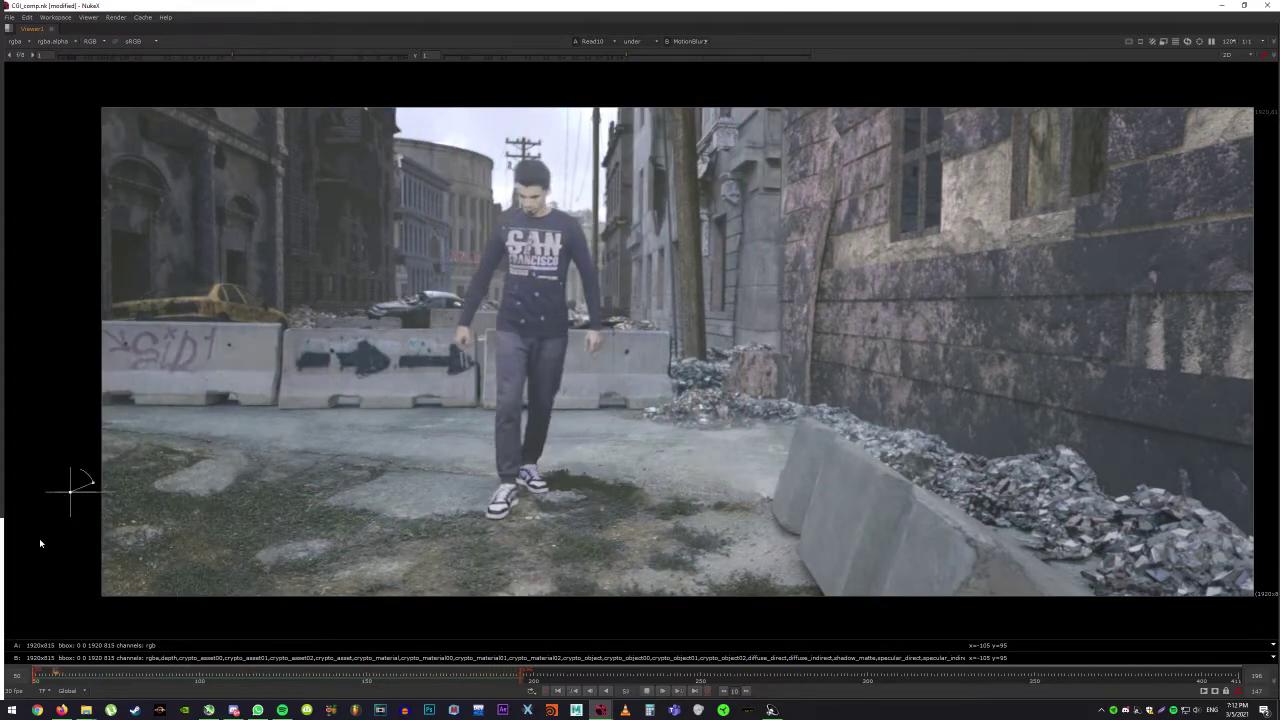
{"action": "key", "text": "alt+z"}
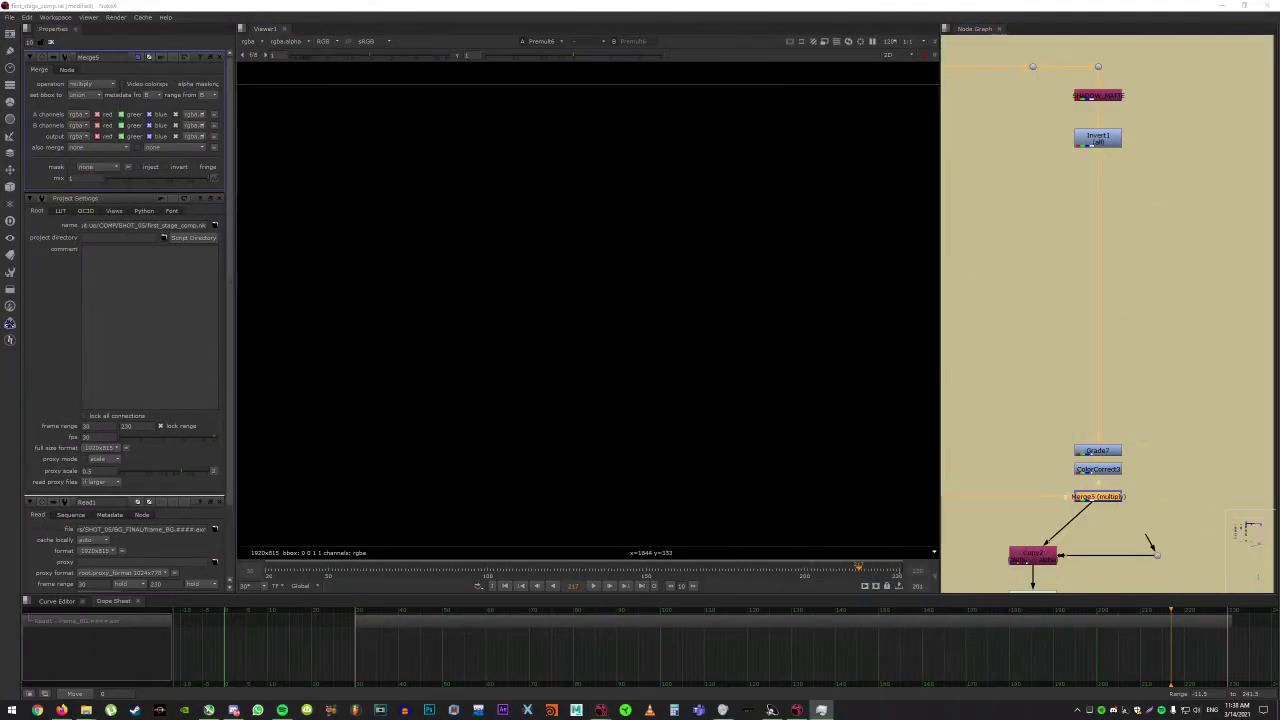
{"action": "scroll", "coordinate": [1190, 518], "scroll_direction": "down", "scroll_amount": 5}
{"action": "scroll", "coordinate": [1190, 518], "scroll_direction": "up", "scroll_amount": 4}
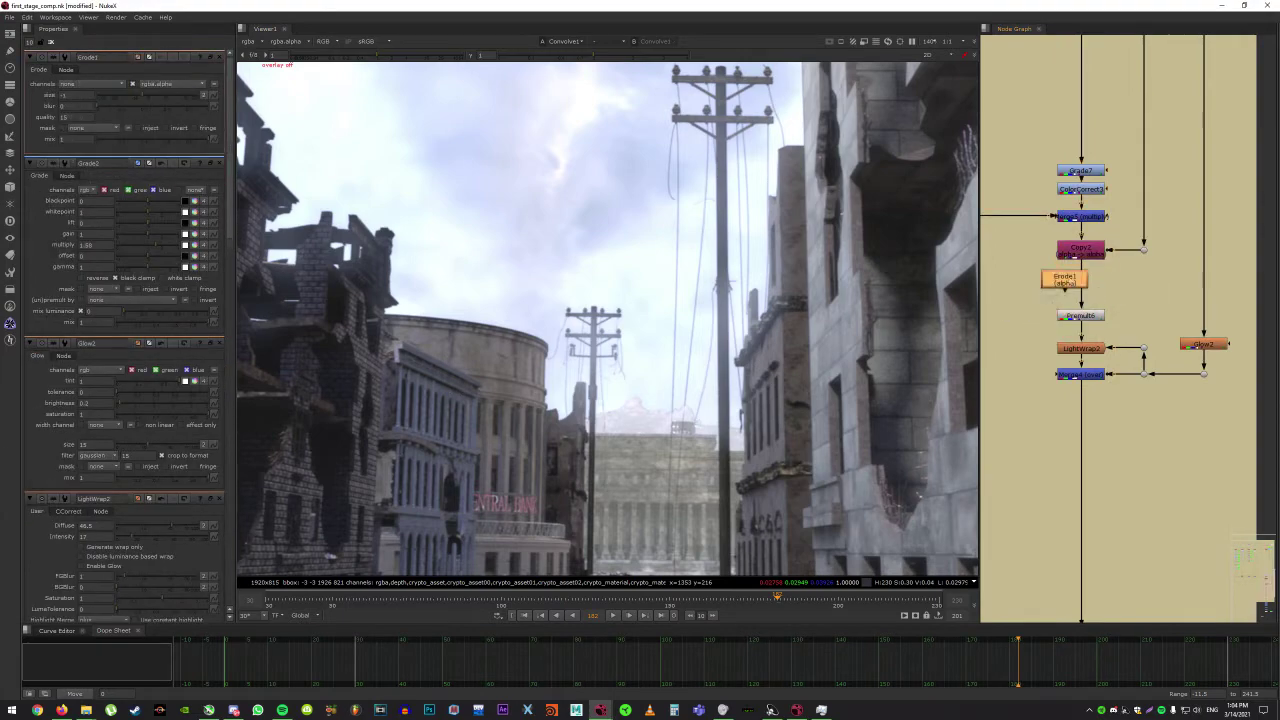
Add a Cryptomatte node beside Copy2, pick mattes in it and use its alpha to mask the Erode1 node.
{"action": "key", "text": "Tab"}
{"action": "type", "text": "cr"}
{"action": "key", "text": "Return"}
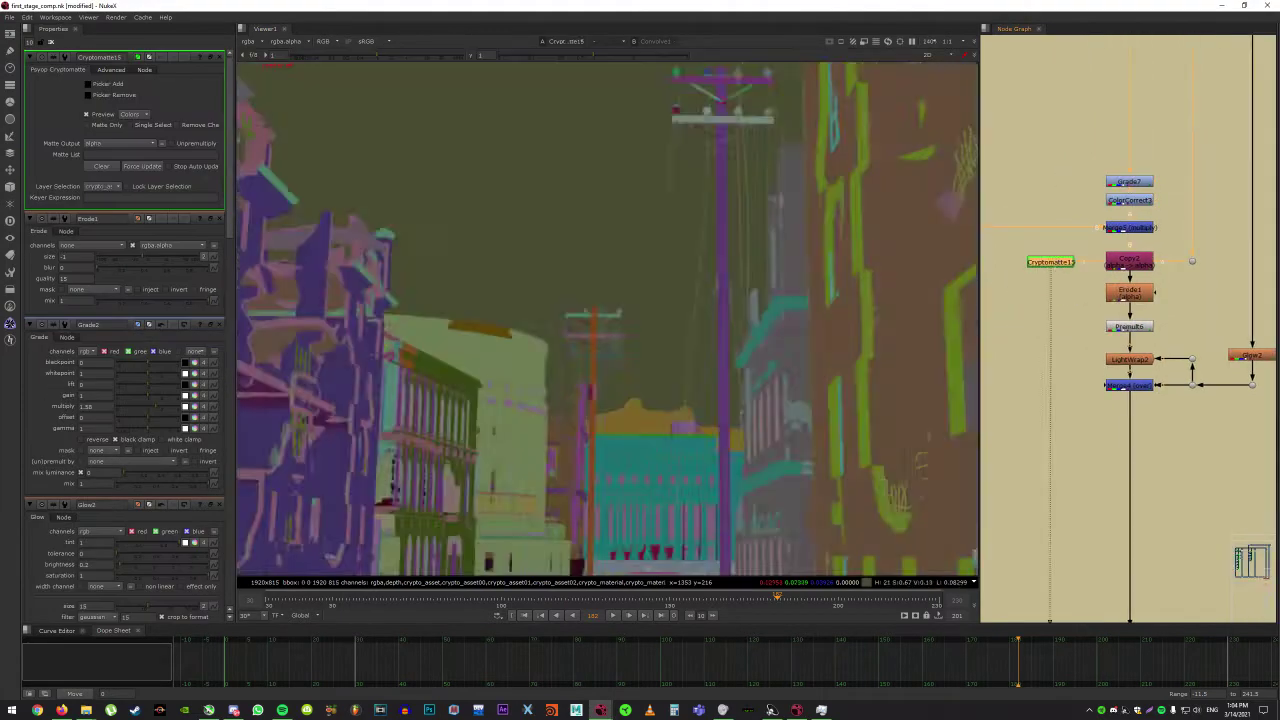
{"action": "double_click", "coordinate": [1096, 257]}
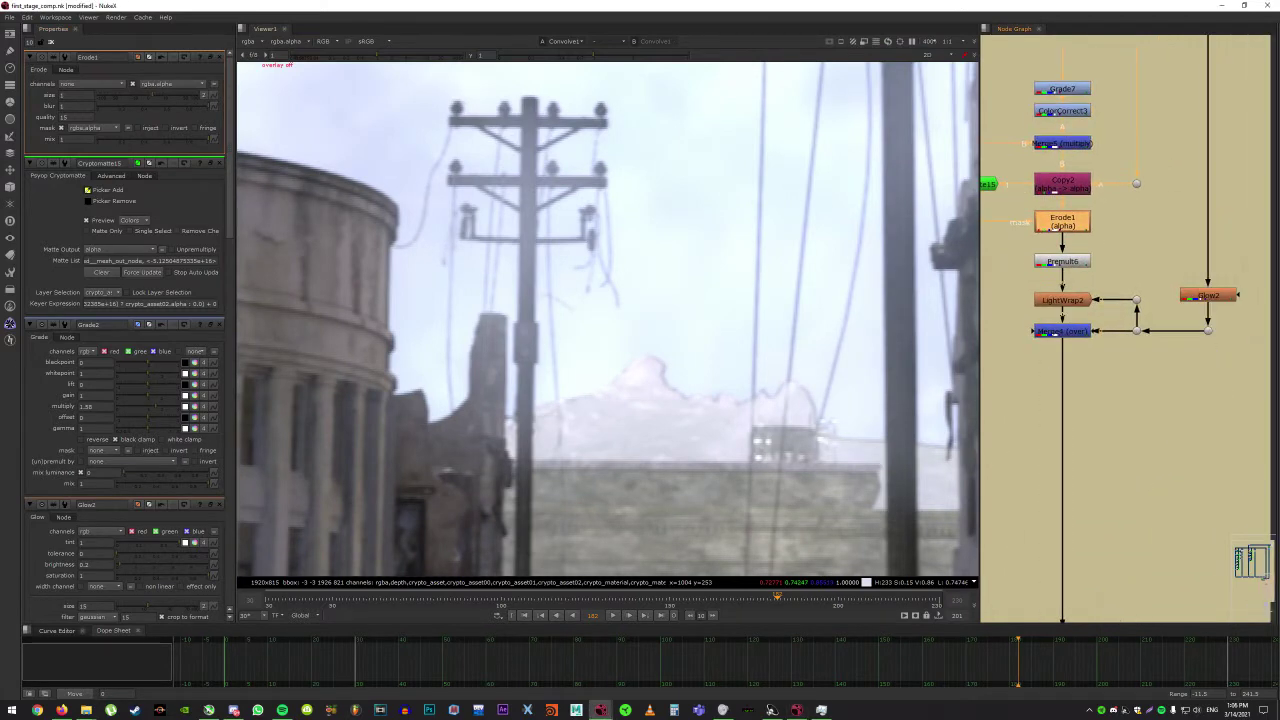
{"action": "left_click", "coordinate": [170, 101]}
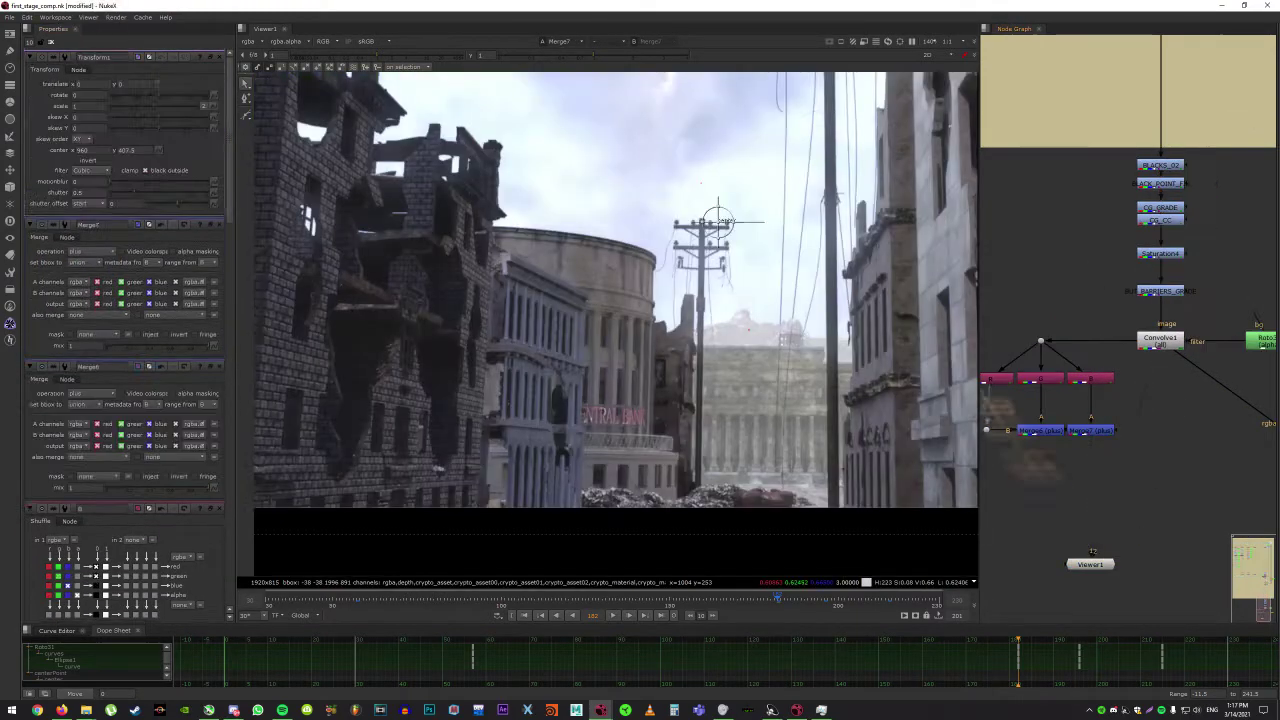
Call up Task Manager to examine the unresponsive NukeX process.
{"action": "scroll", "coordinate": [783, 403], "scroll_direction": "up", "scroll_amount": 8}
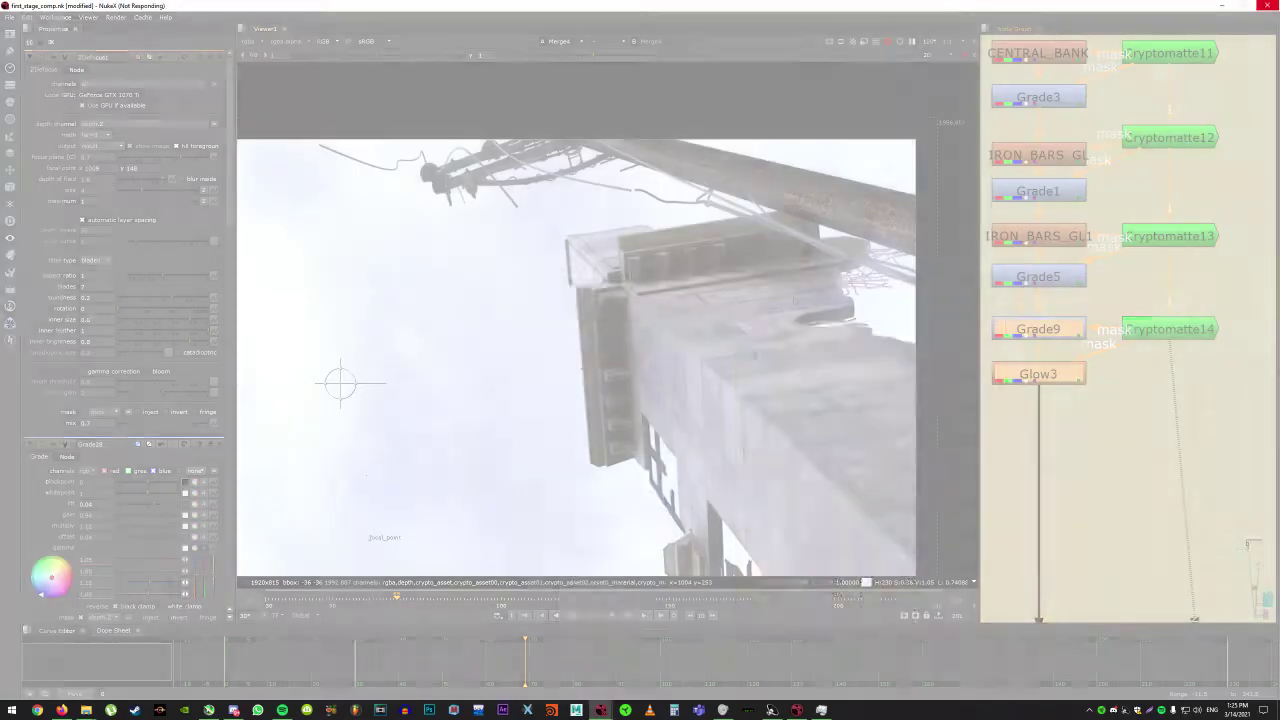
{"action": "key", "text": "ctrl+shift+Escape"}
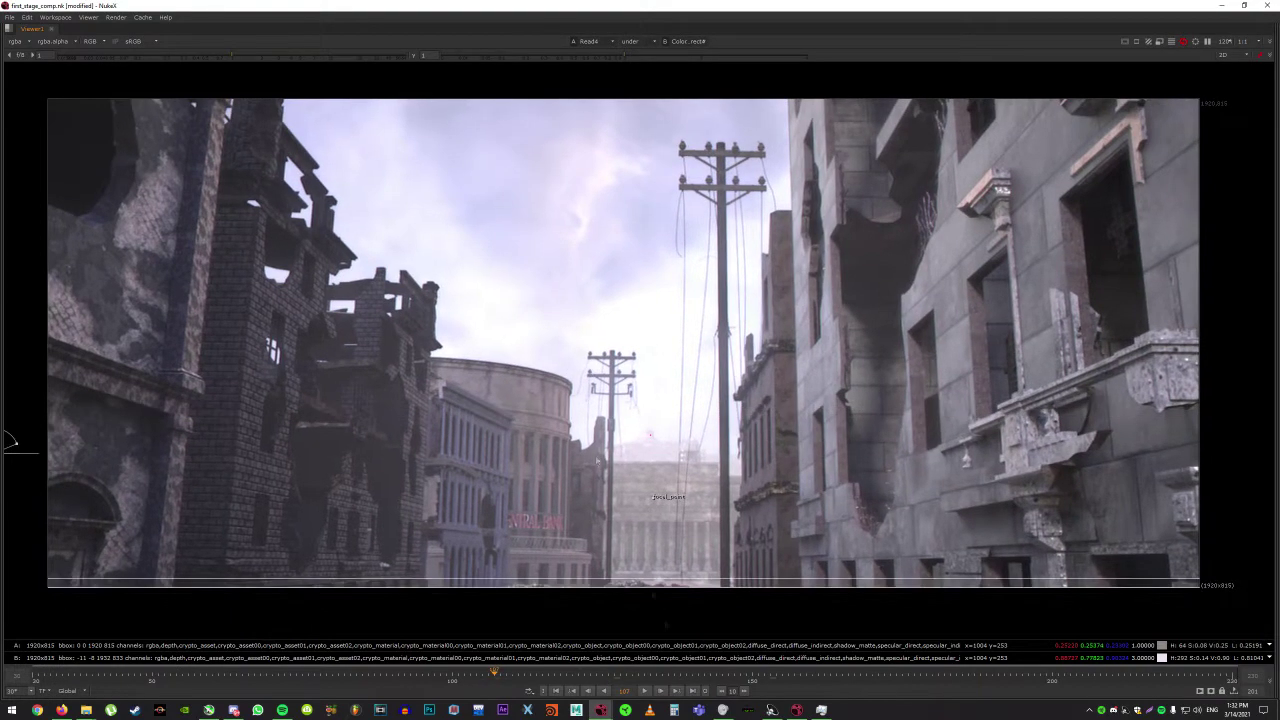
Read in the MARK_III frame sequence from the SHOT_05 renders and merge it over the street background.
{"action": "key", "text": "space"}
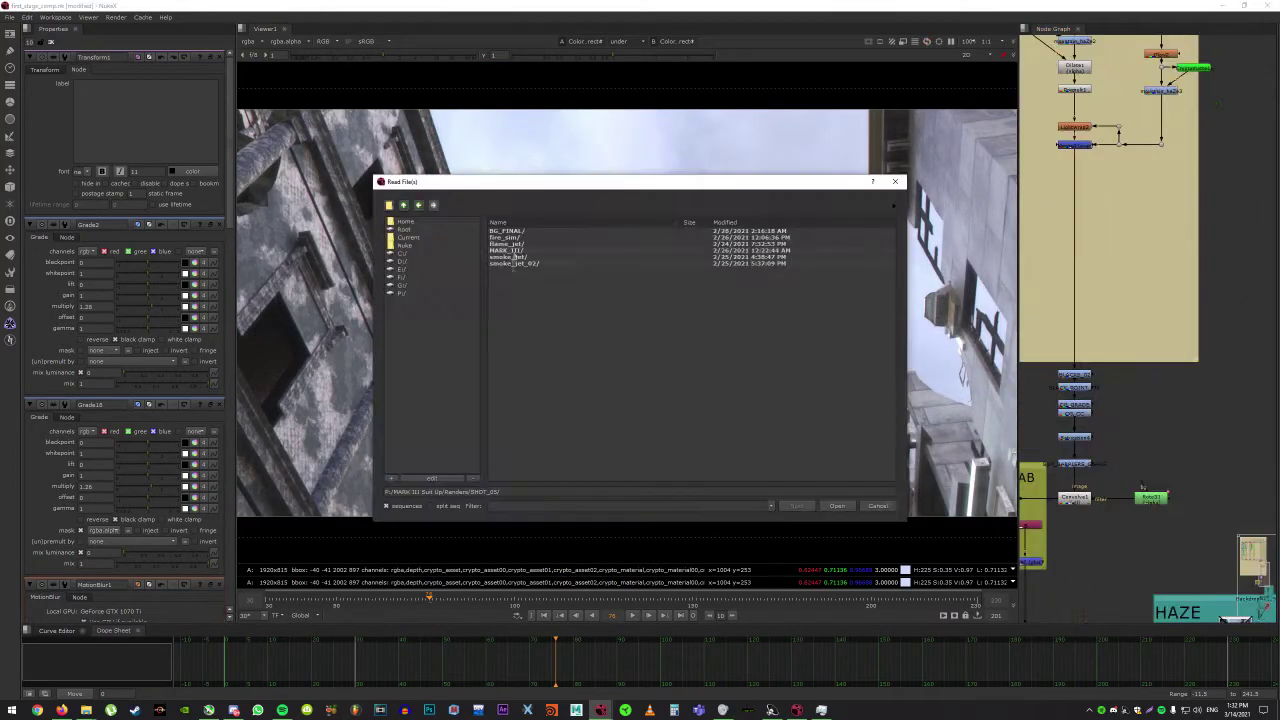
{"action": "key", "text": "Return"}
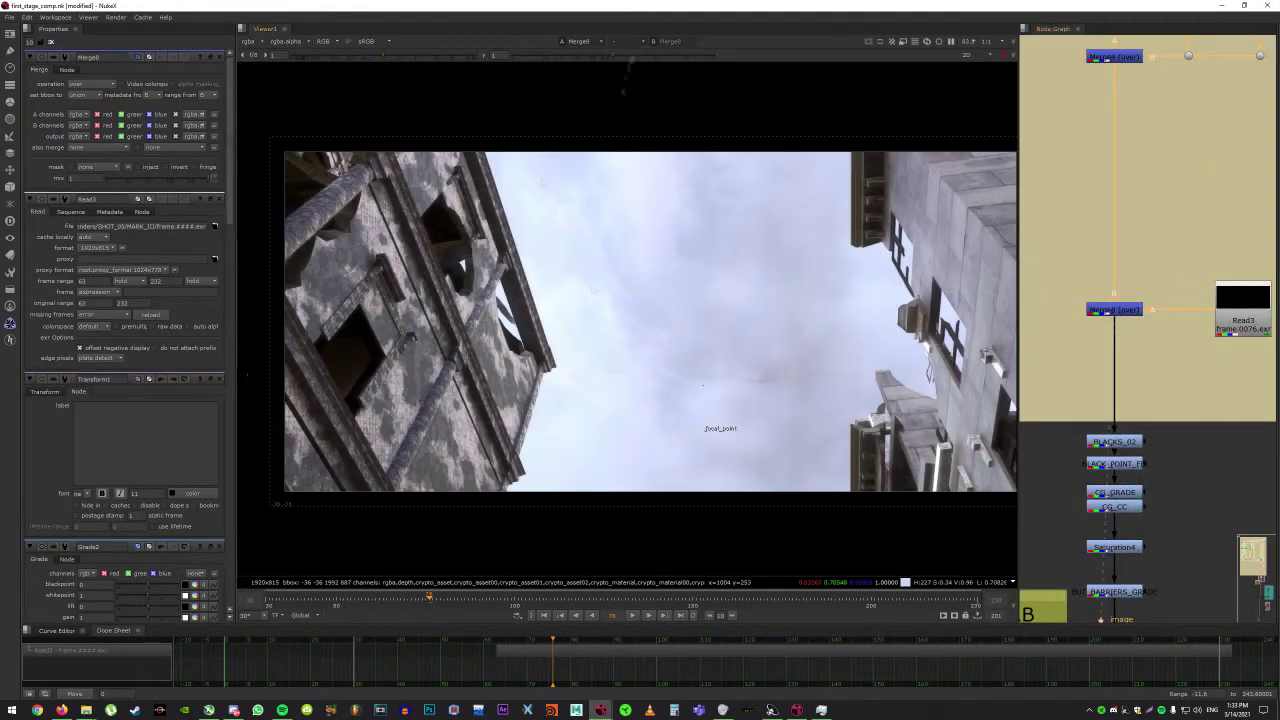
{"action": "key", "text": "r"}
{"action": "key", "text": "Return"}
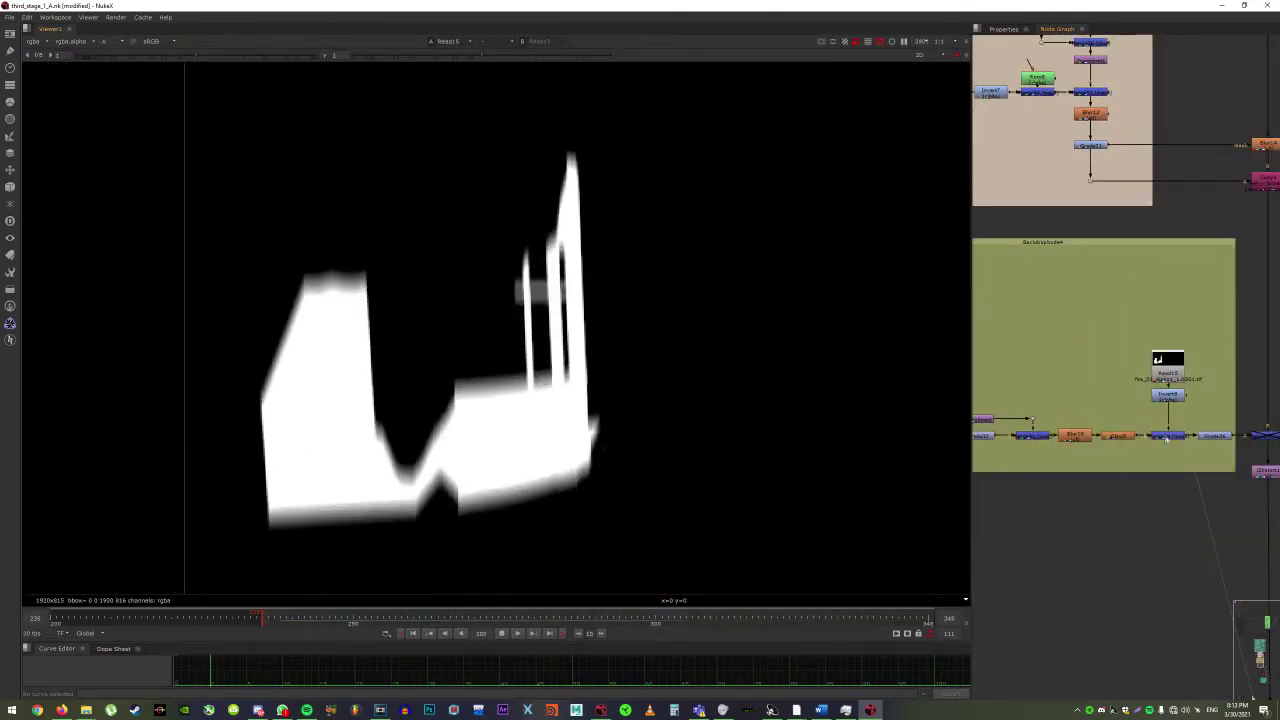
View the background matte, the dust particle element and its merge onto the shot of the suit's back.
{"action": "key", "text": "1"}
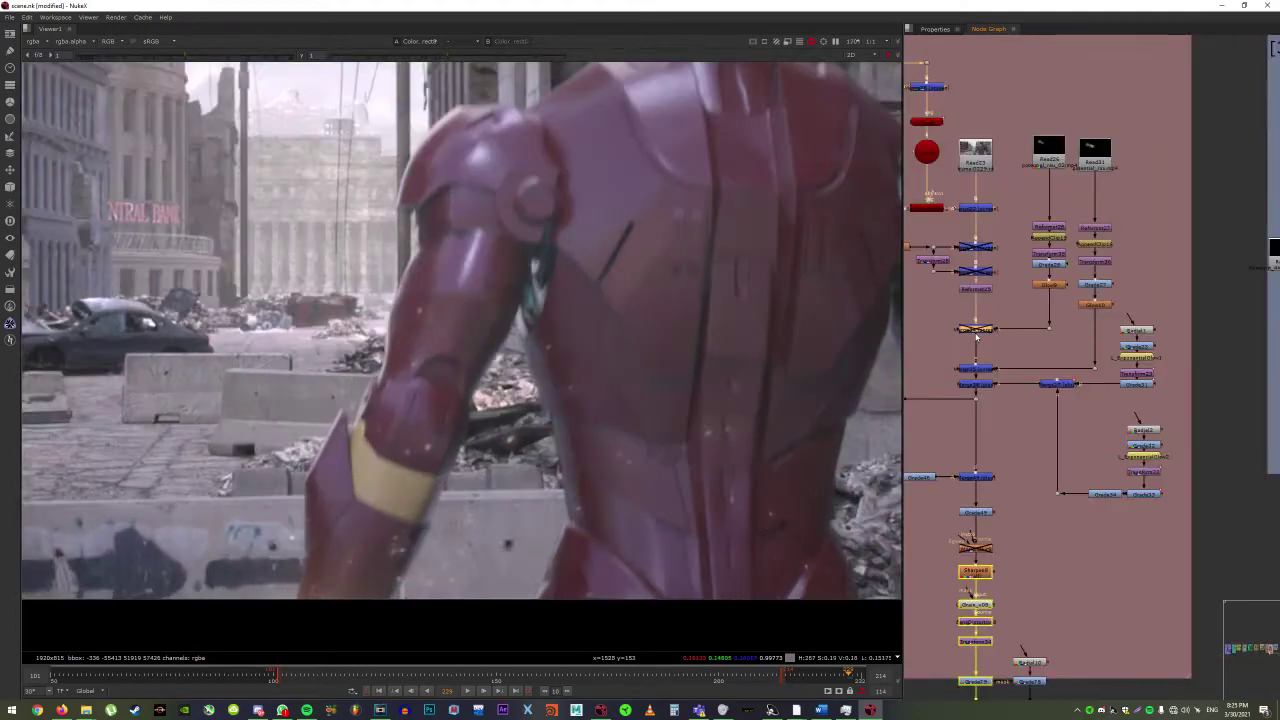
{"action": "left_click", "coordinate": [1048, 228]}
{"action": "key", "text": "1"}
{"action": "left_click", "coordinate": [1055, 243]}
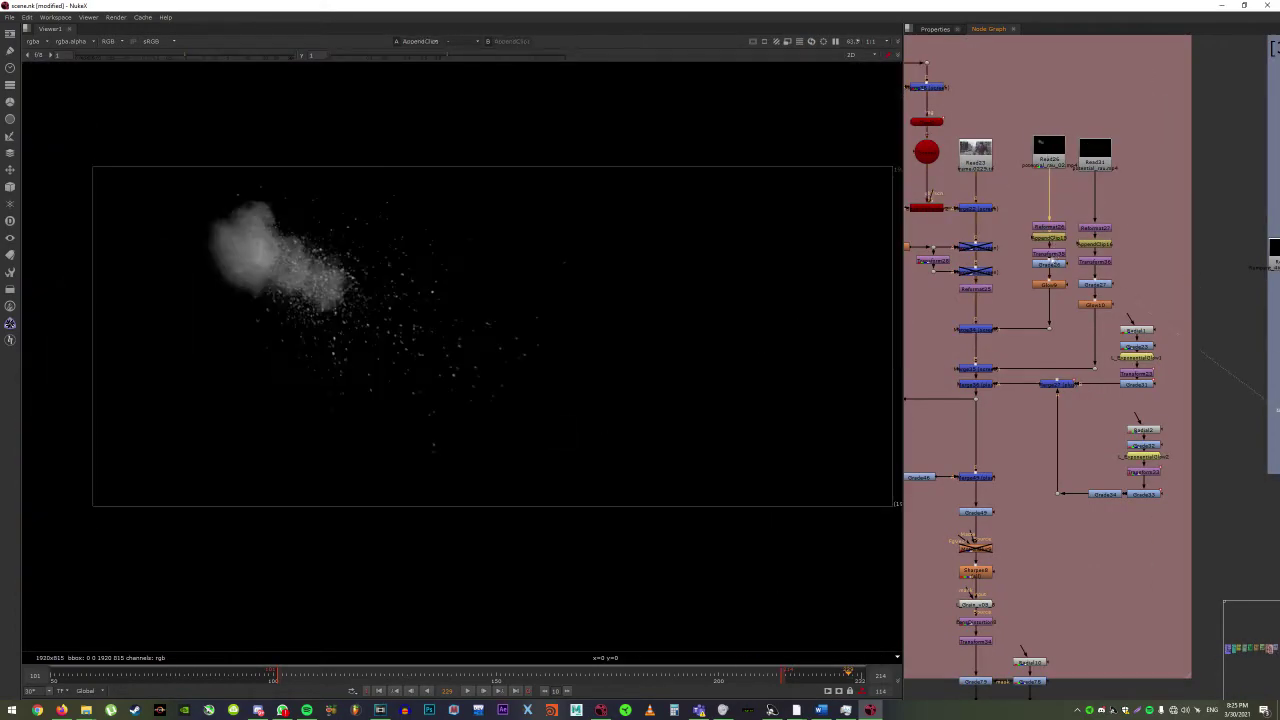
{"action": "key", "text": "1"}
{"action": "left_click", "coordinate": [975, 328]}
{"action": "key", "text": "1"}
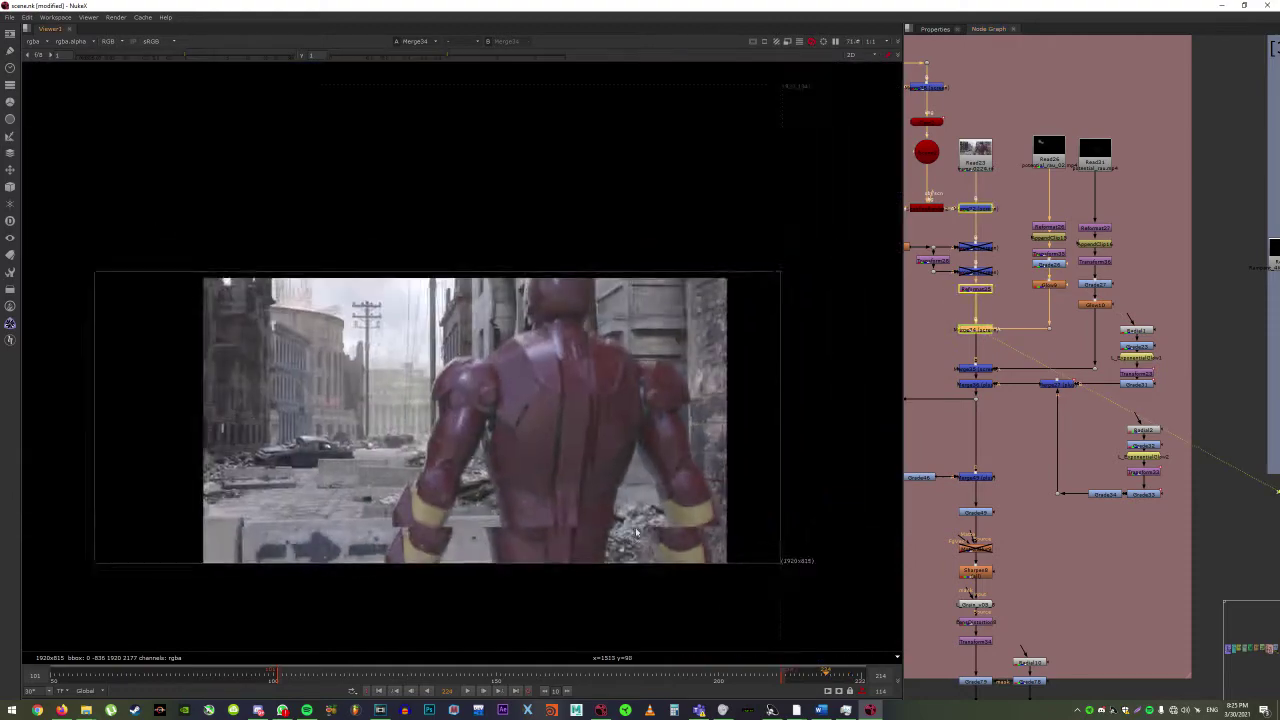
View the SHOT_5 street plate, its smoke element and the merge that combines them.
{"action": "middle_click_drag", "start_coordinate": [1050, 150], "coordinate": [1163, 213]}
{"action": "left_click", "coordinate": [1160, 100]}
{"action": "key", "text": "1"}
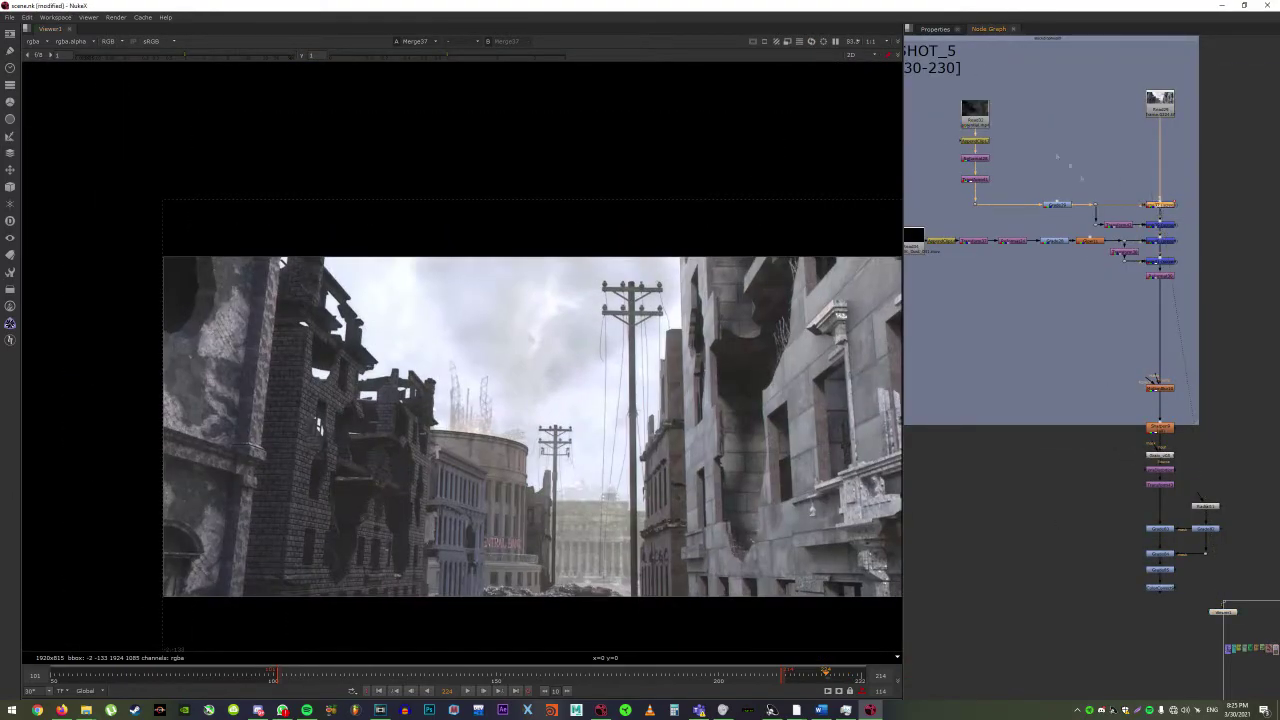
{"action": "left_click", "coordinate": [975, 112]}
{"action": "key", "text": "1"}
{"action": "left_click", "coordinate": [1160, 204]}
{"action": "key", "text": "1"}
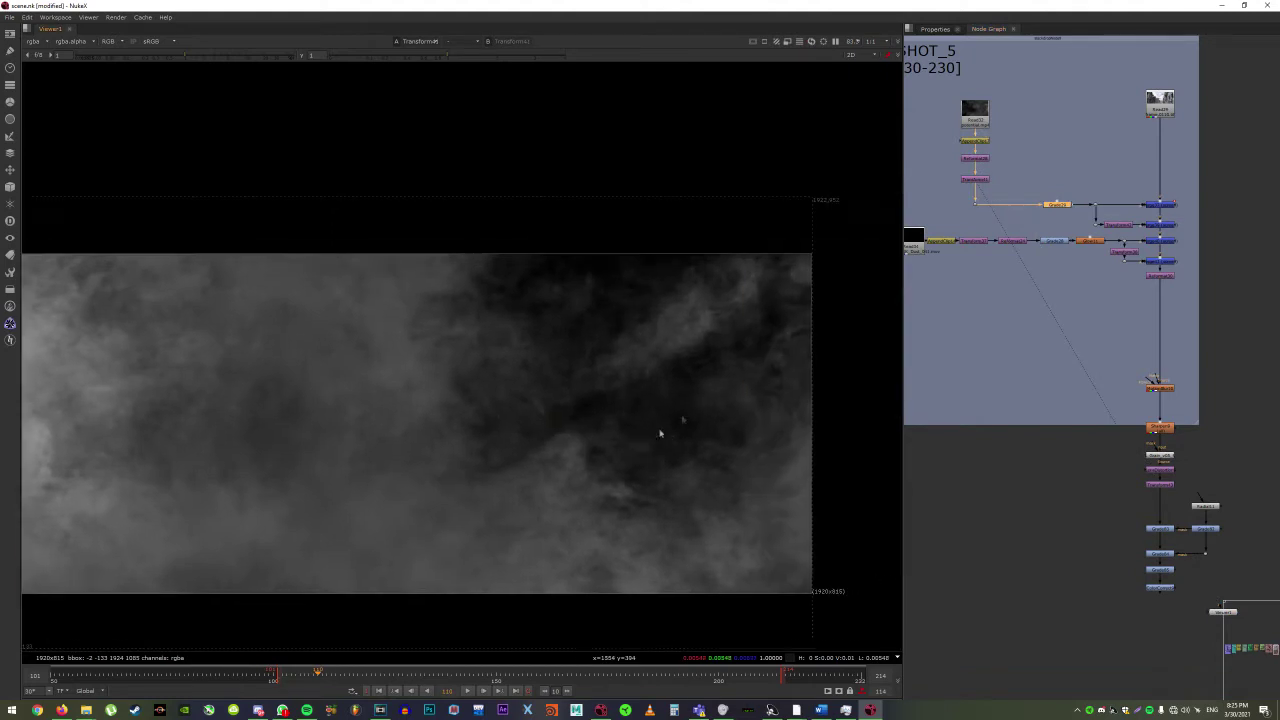
Examine the outputs further down the SHOT_5 node chain, below its smoke merges.
{"action": "middle_click_drag", "start_coordinate": [1160, 262], "coordinate": [1182, 194]}
{"action": "left_click", "coordinate": [1196, 261]}
{"action": "key", "text": "1"}
{"action": "left_click", "coordinate": [1176, 416]}
{"action": "key", "text": "1"}
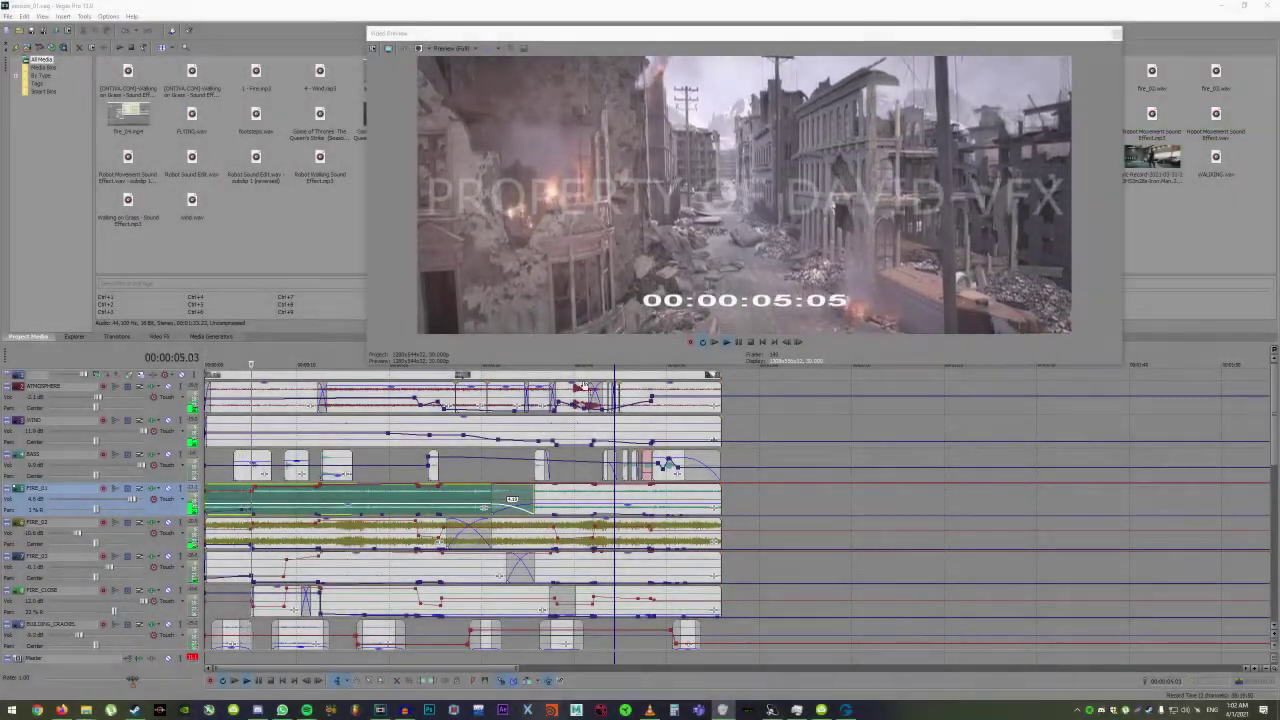
Switch to Vegas Pro and play the mix, soloing and unsoloing the ATMOSPHERE and WIND audio tracks in turn.
{"action": "left_click", "coordinate": [239, 427]}
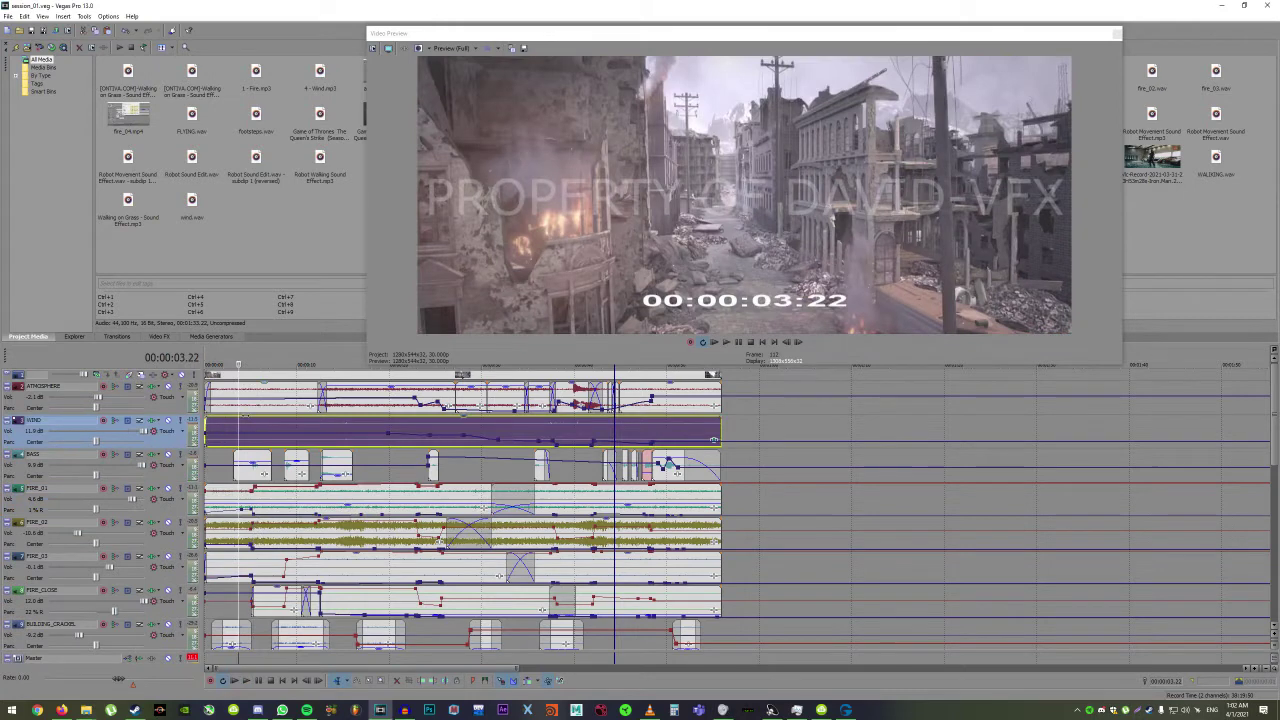
{"action": "key", "text": "space"}
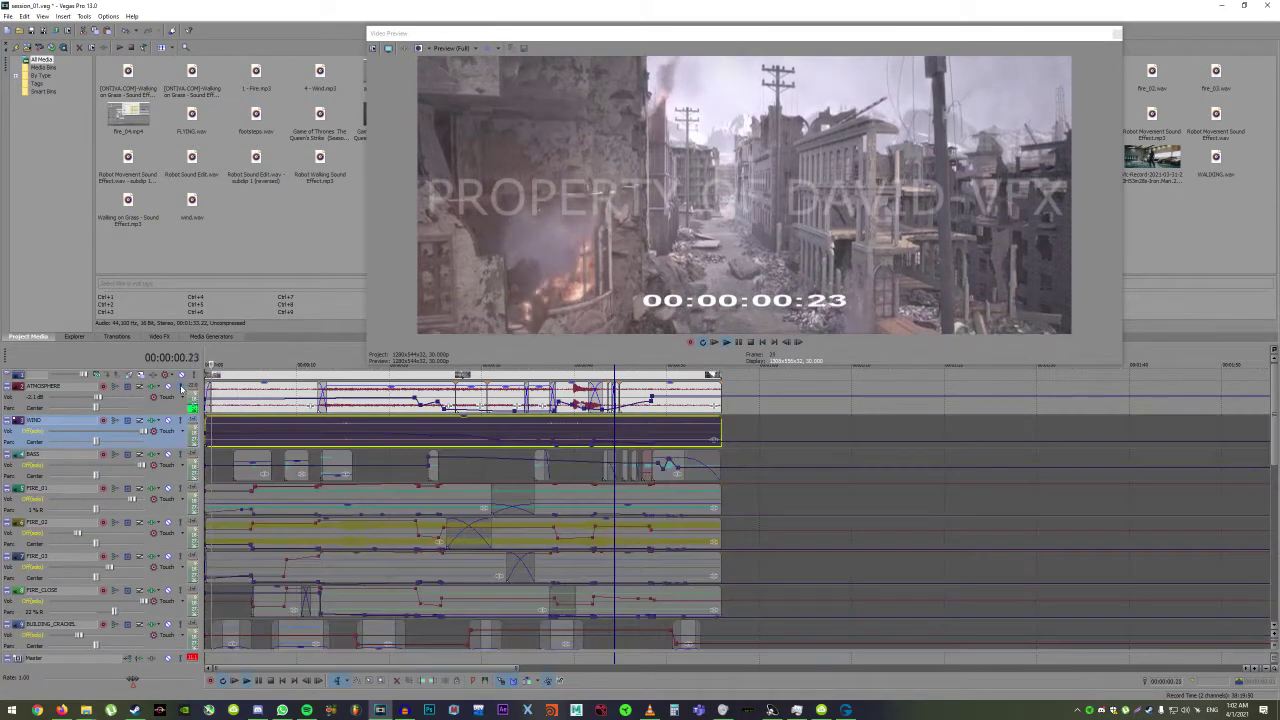
{"action": "left_click", "coordinate": [181, 388]}
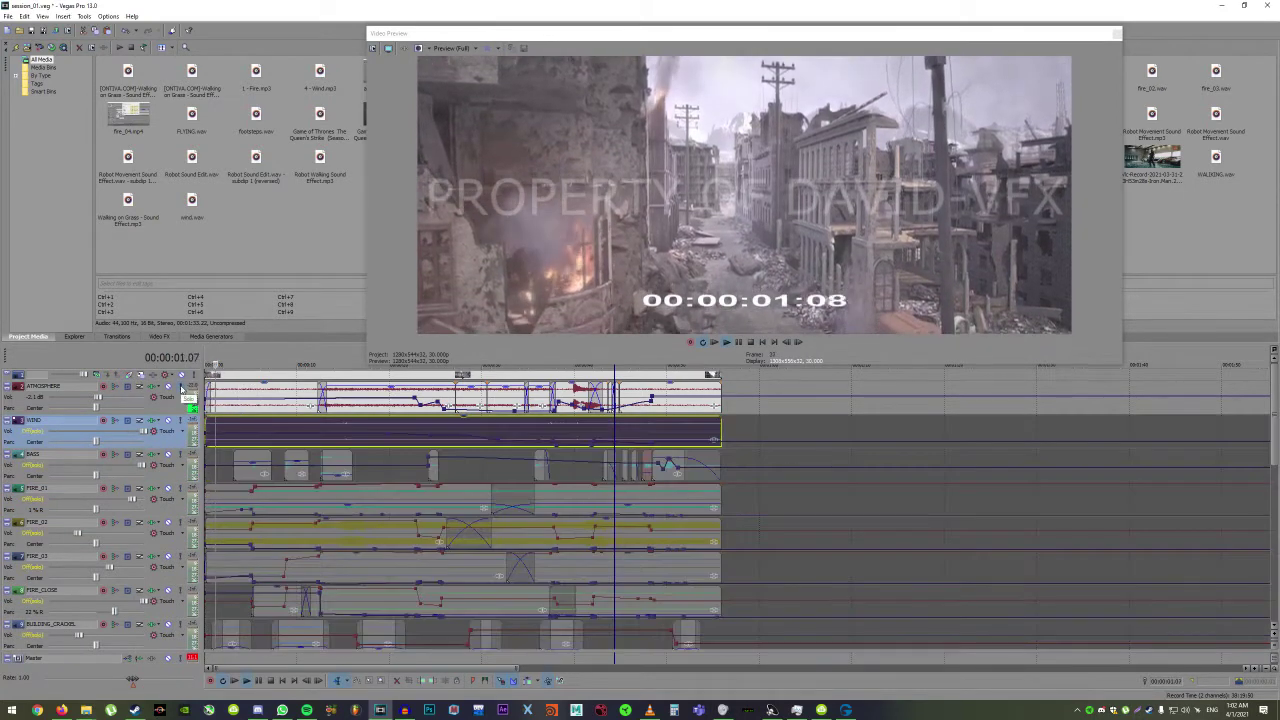
{"action": "left_click", "coordinate": [181, 388]}
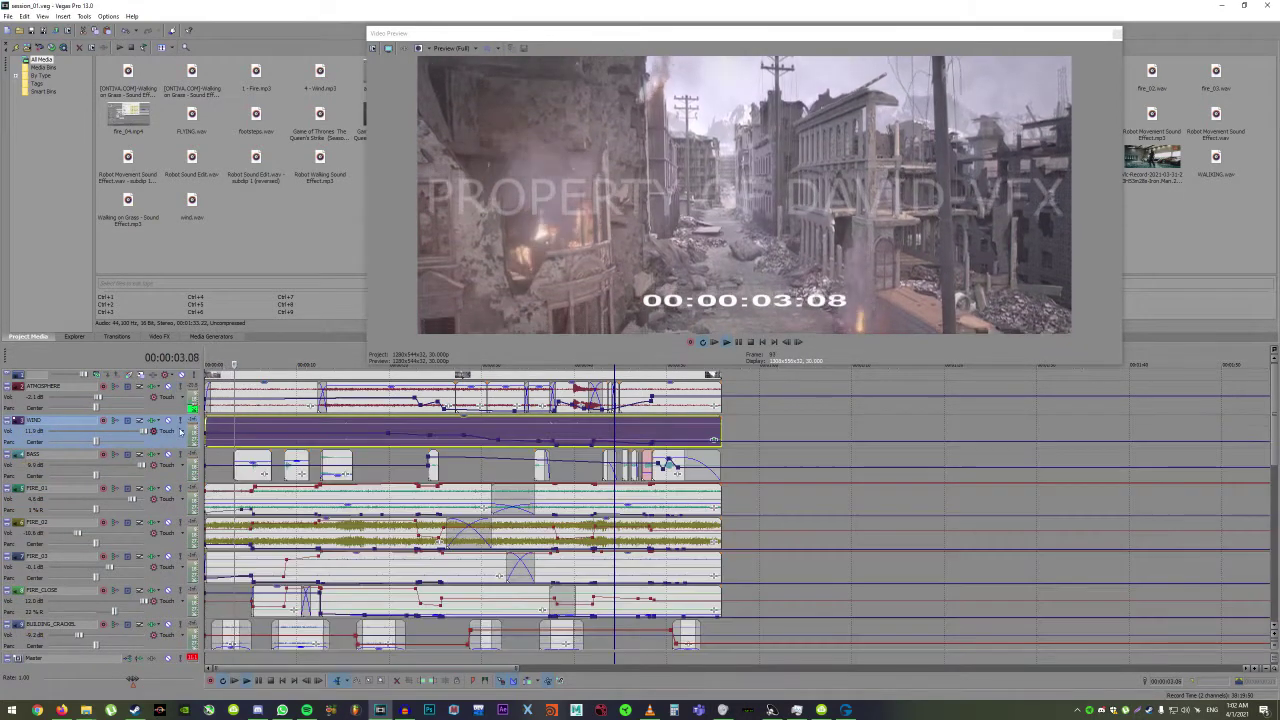
{"action": "left_click", "coordinate": [181, 421]}
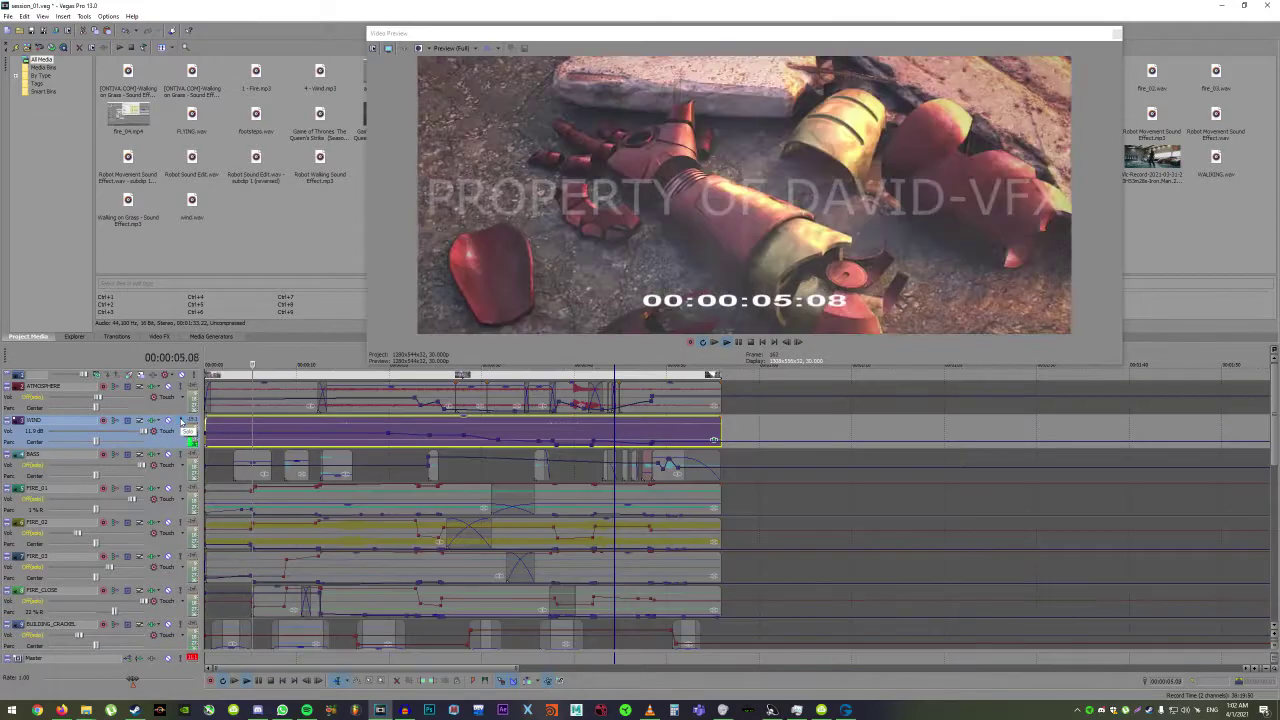
{"action": "left_click", "coordinate": [181, 421]}
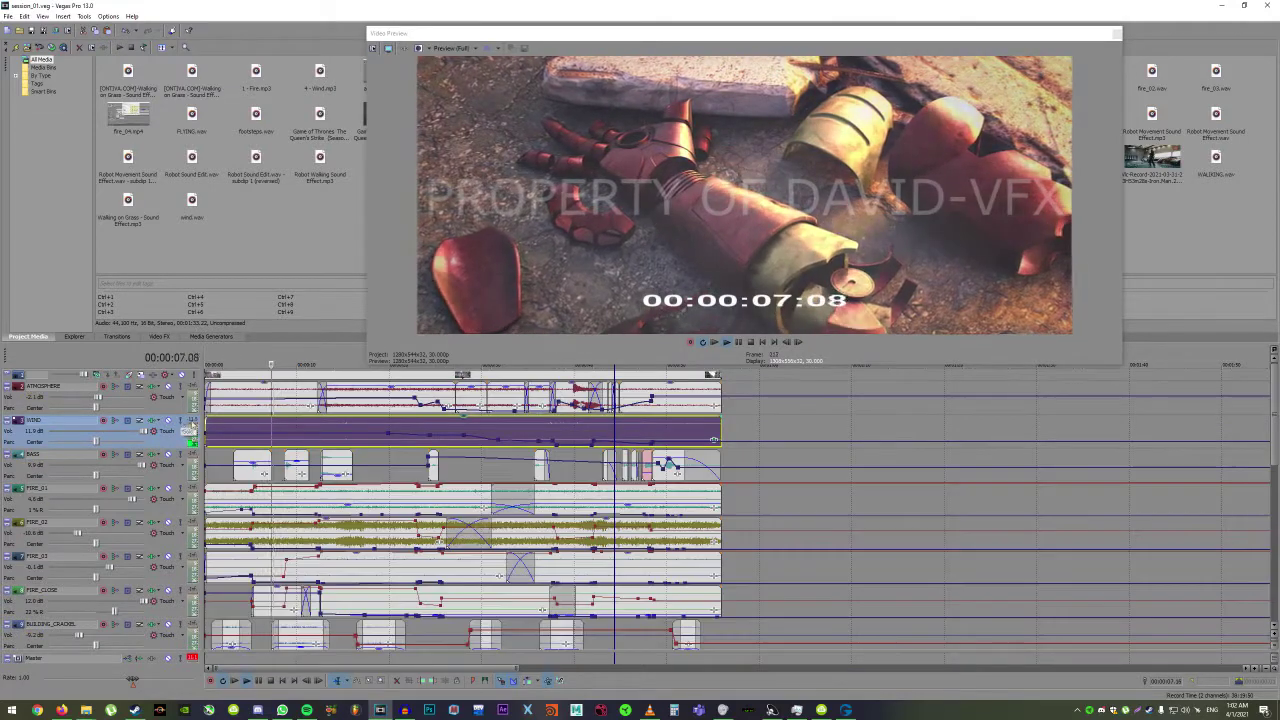
Audition the FIRE_01 and FIRE_02 tracks in solo, and play FIRE_03 soloed from about five seconds in.
{"action": "left_click", "coordinate": [181, 489]}
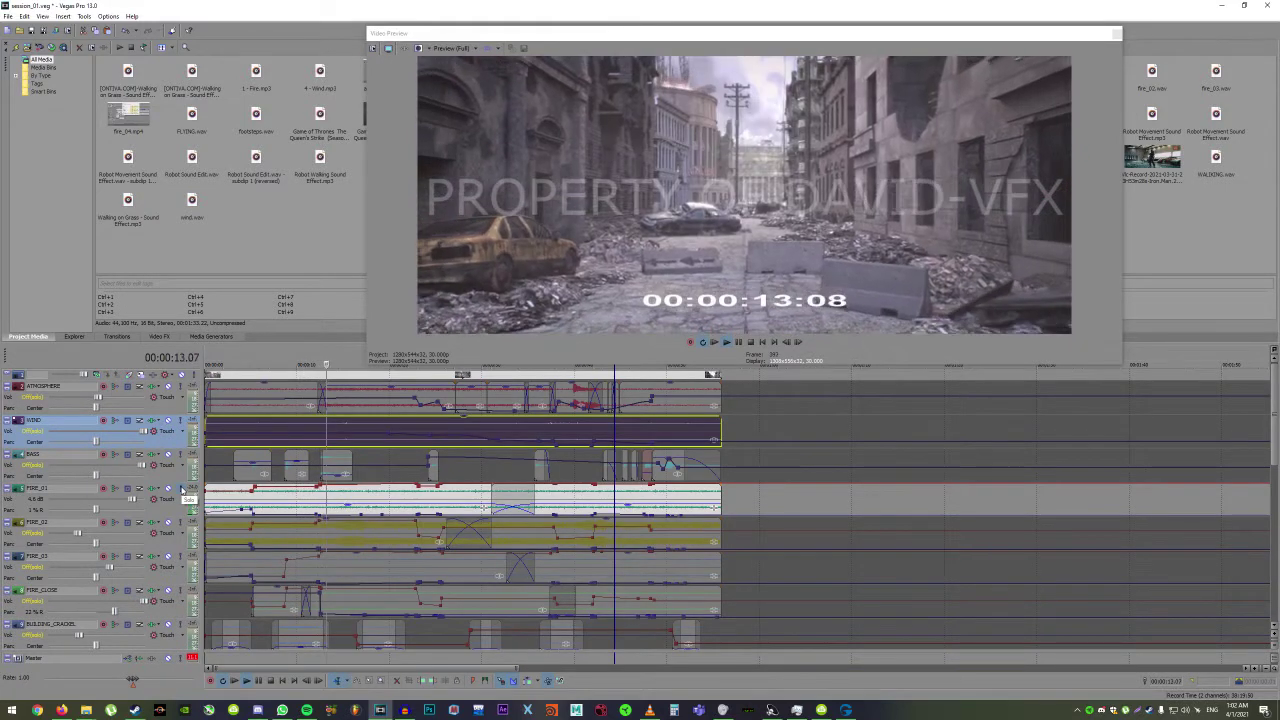
{"action": "left_click", "coordinate": [181, 489]}
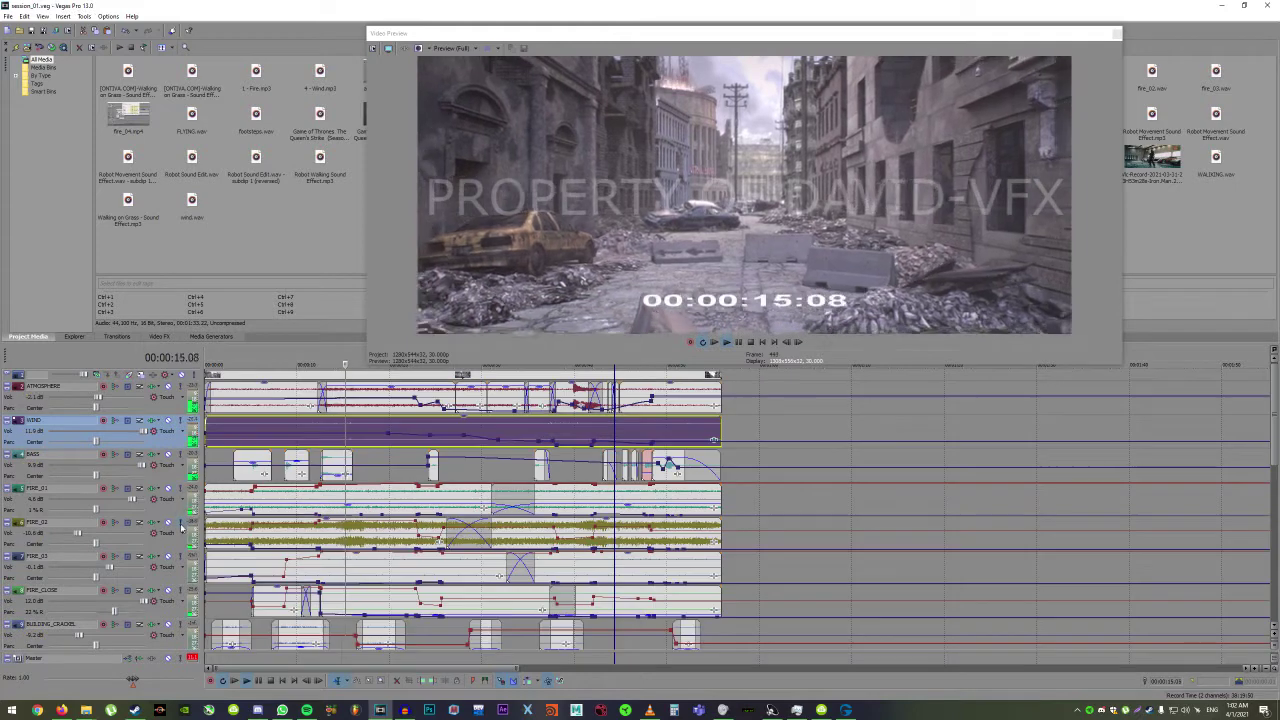
{"action": "left_click", "coordinate": [181, 523]}
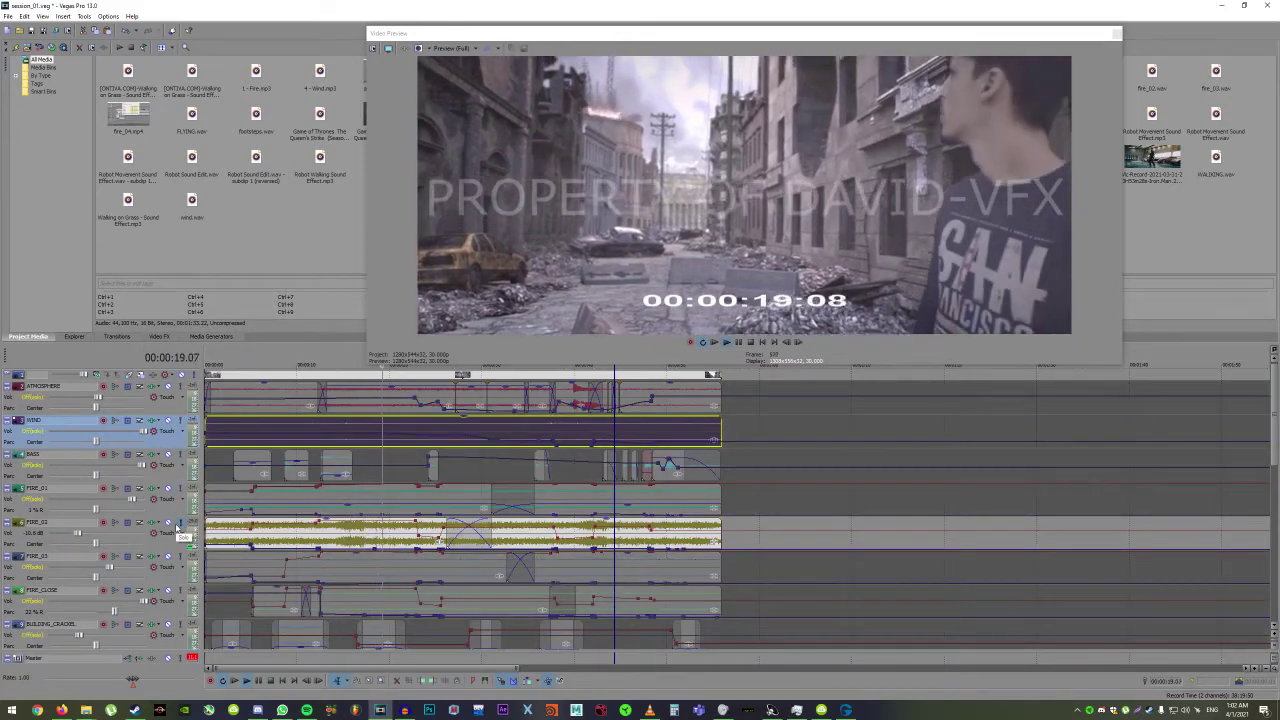
{"action": "left_click", "coordinate": [181, 523]}
{"action": "left_click", "coordinate": [181, 557]}
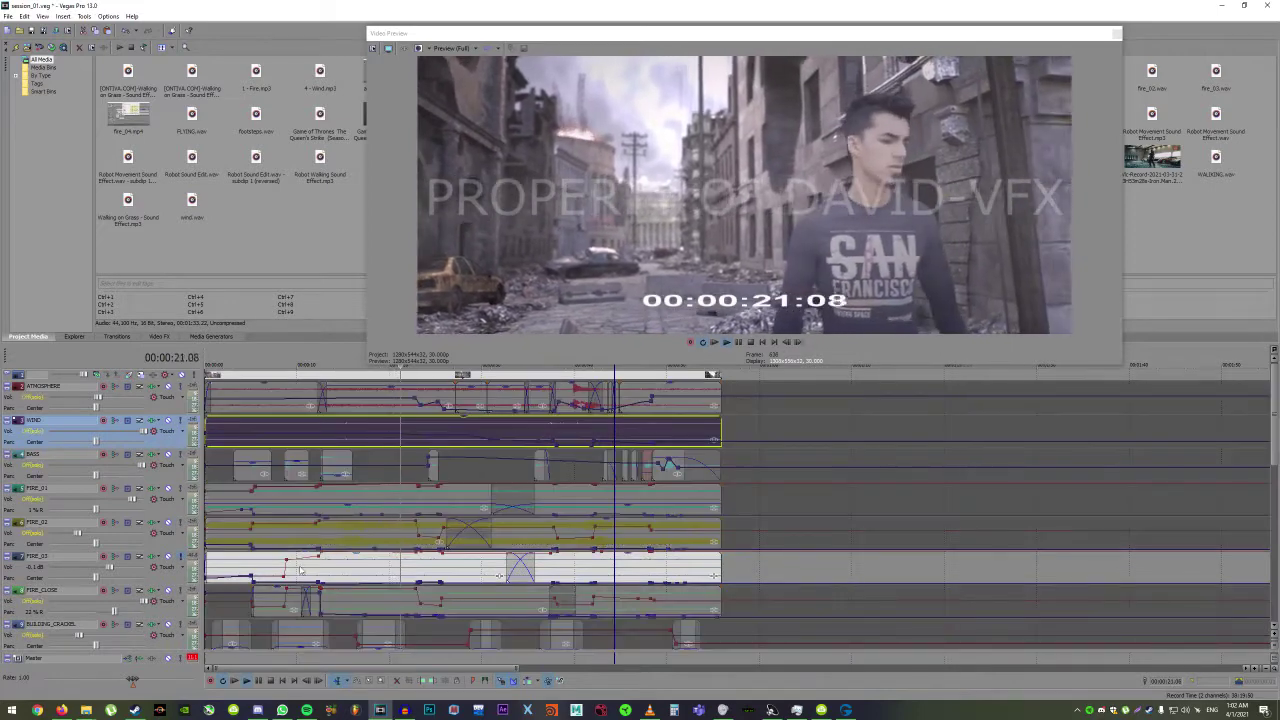
{"action": "left_click", "coordinate": [255, 565]}
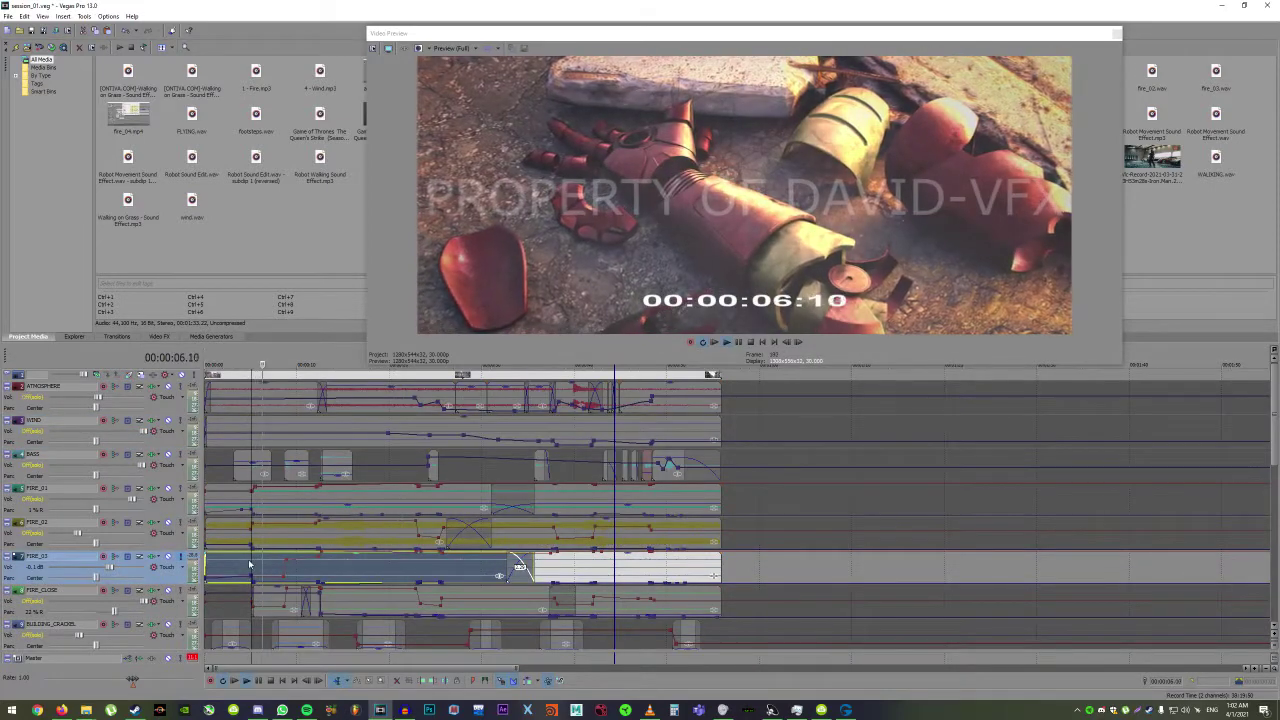
Replay the soloed FIRE_03 track near its start, and audition FIRE_CLOSE from about four seconds and BUILDING_CRACKEL in solo.
{"action": "left_click", "coordinate": [229, 567]}
{"action": "scroll", "coordinate": [317, 549], "scroll_direction": "down", "scroll_amount": 3}
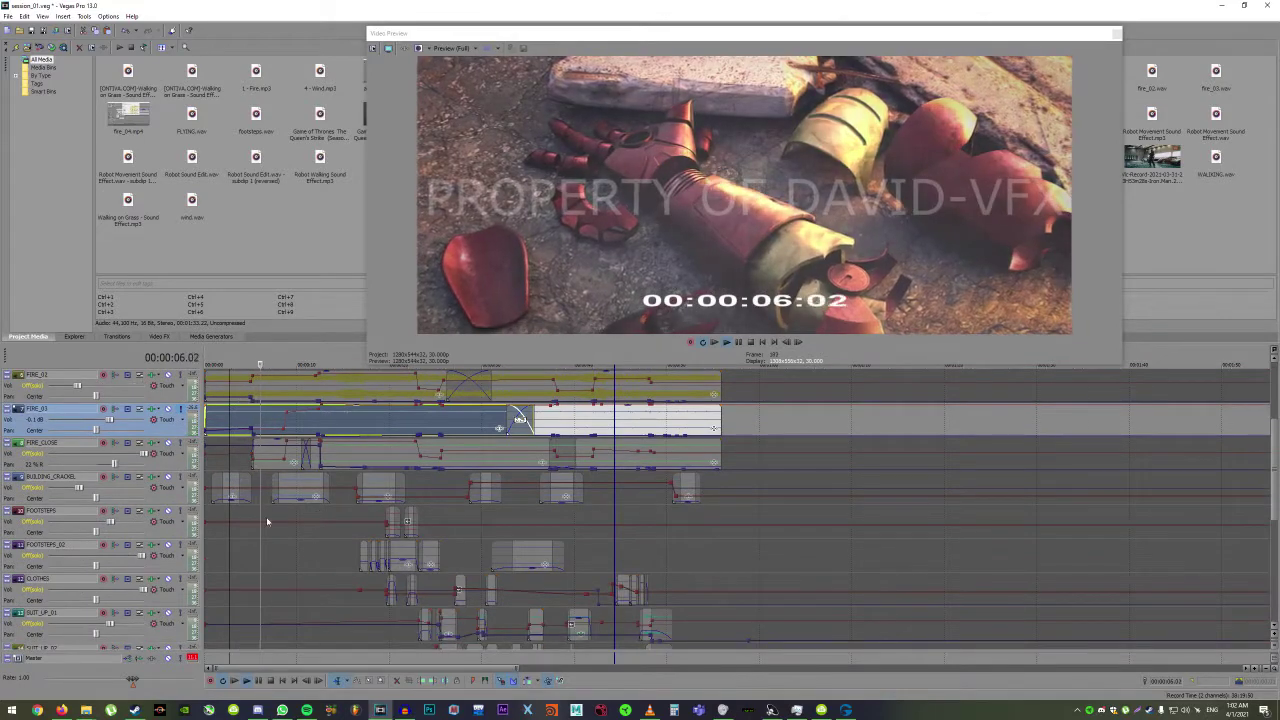
{"action": "left_click", "coordinate": [181, 409]}
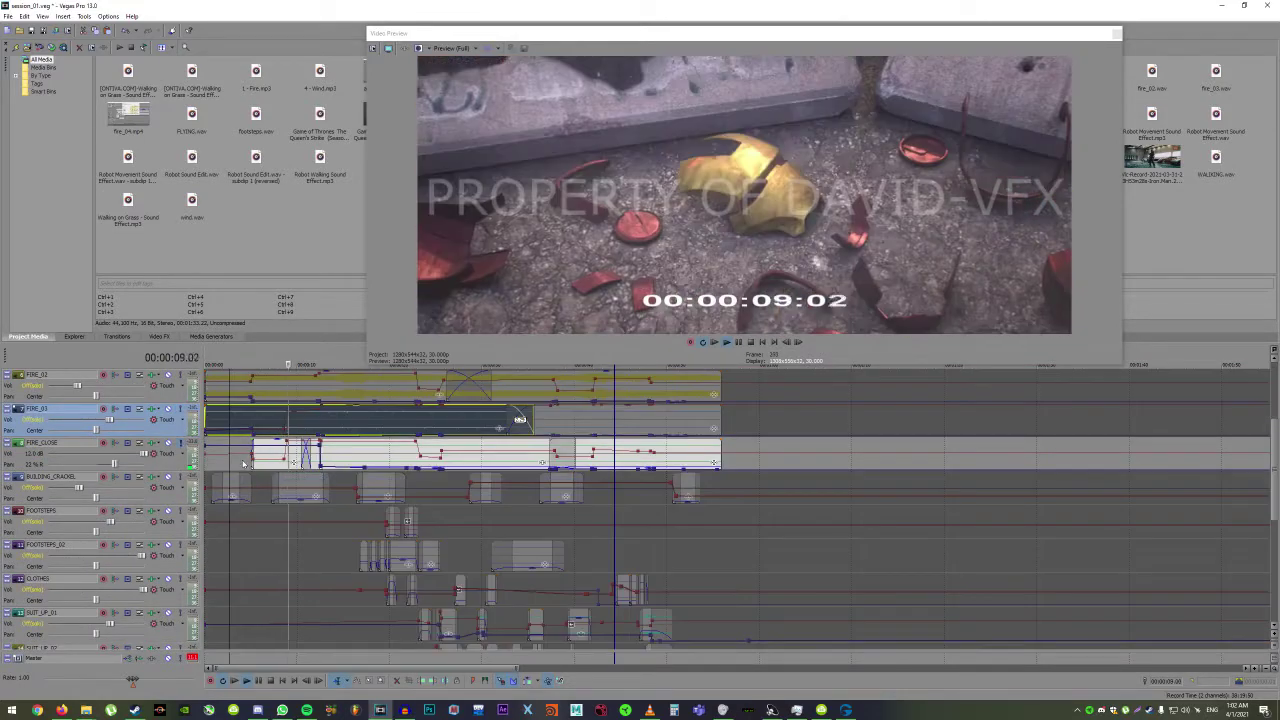
{"action": "left_click", "coordinate": [243, 463]}
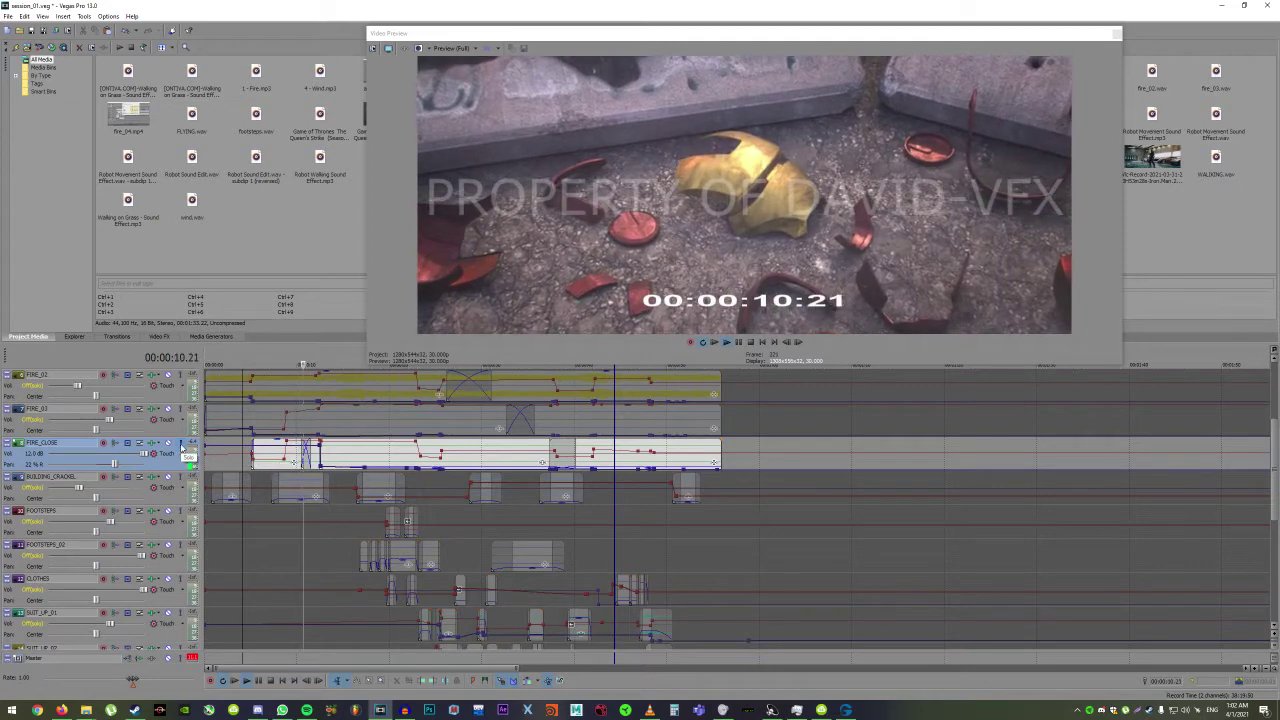
{"action": "left_click", "coordinate": [181, 480]}
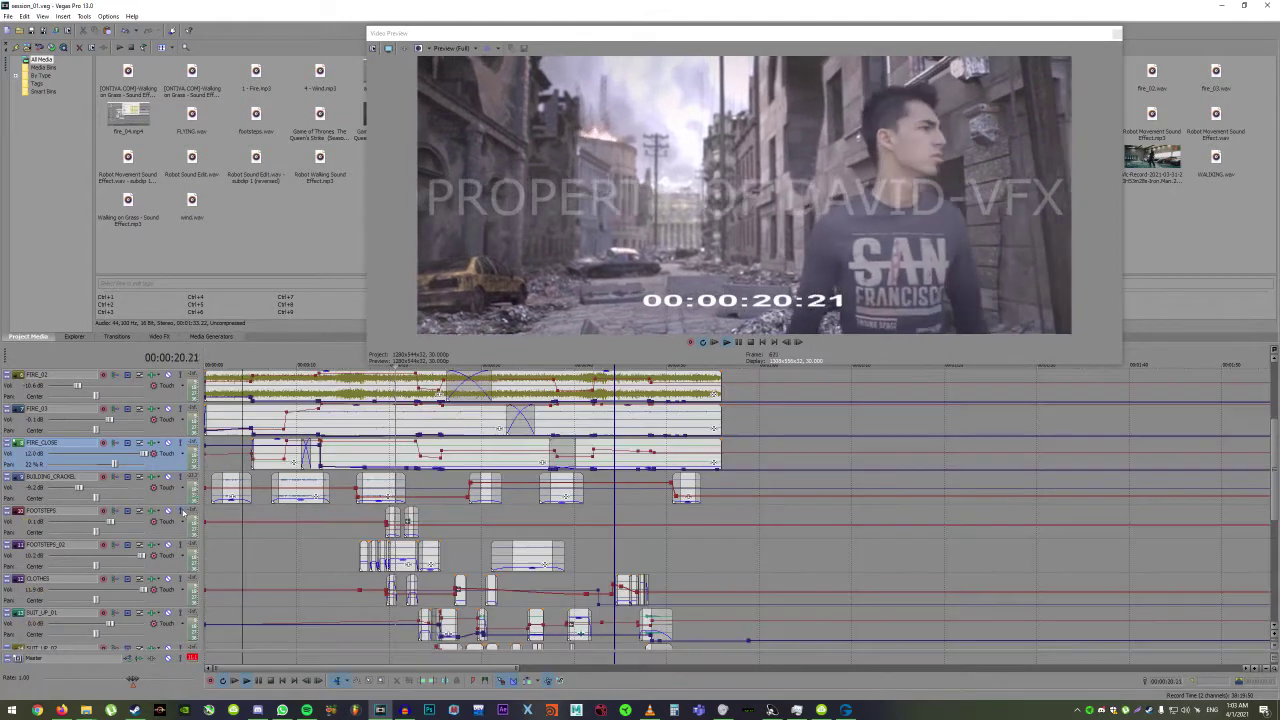
Audition the FOOTSTEPS and FOOTSTEPS_02 tracks in solo, including the last FOOTSTEPS_02 clip from about 32 seconds in.
{"action": "left_click", "coordinate": [218, 518]}
{"action": "left_click", "coordinate": [384, 518]}
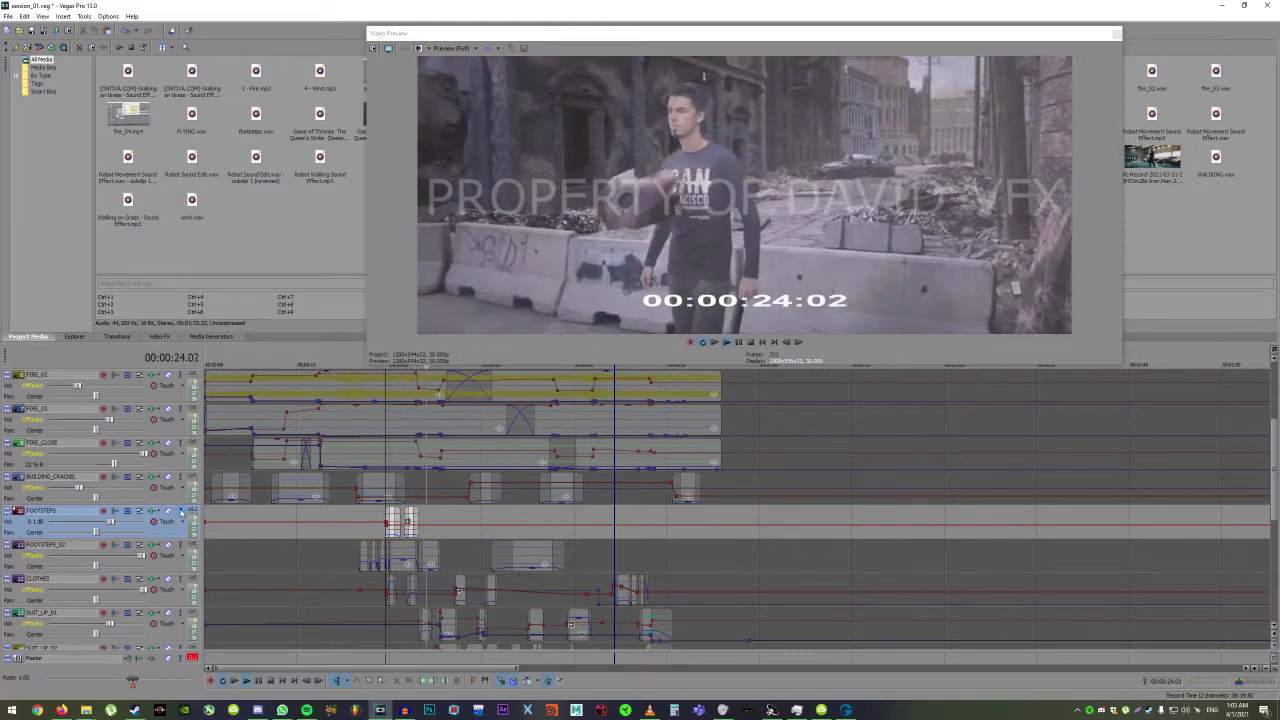
{"action": "left_click", "coordinate": [181, 511]}
{"action": "left_click", "coordinate": [183, 546]}
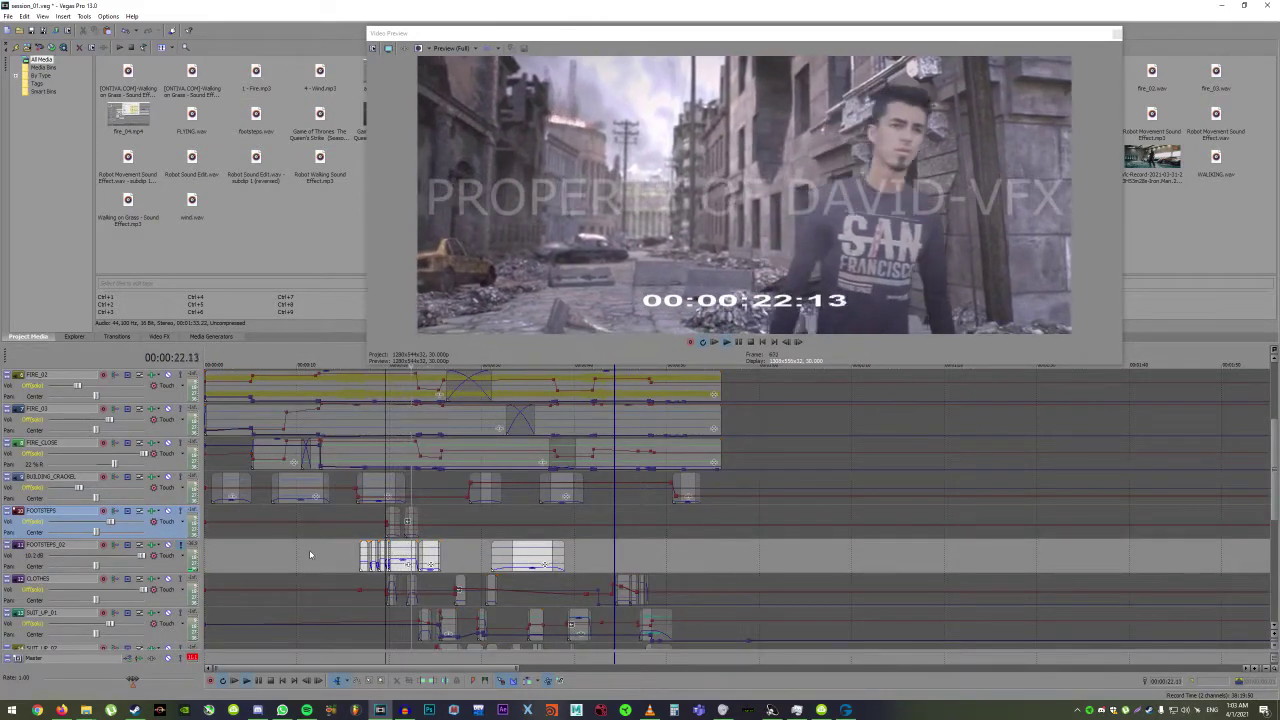
{"action": "left_click", "coordinate": [498, 558]}
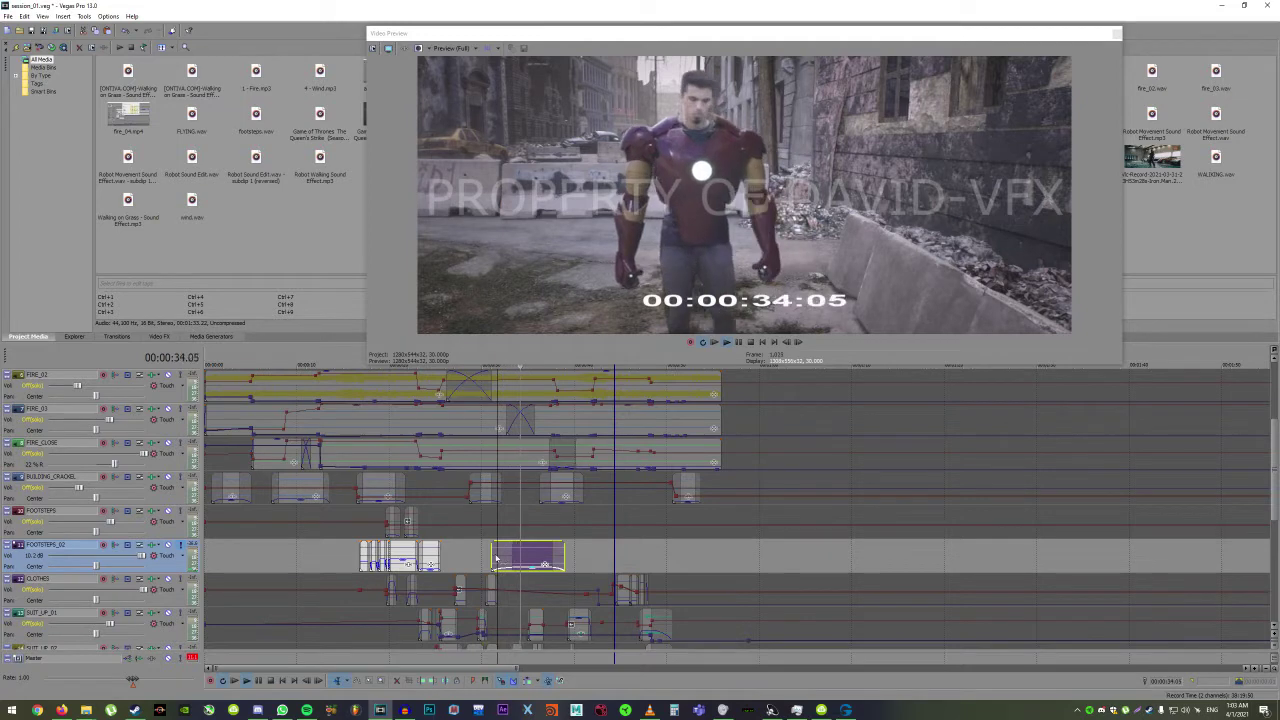
{"action": "left_click", "coordinate": [181, 546]}
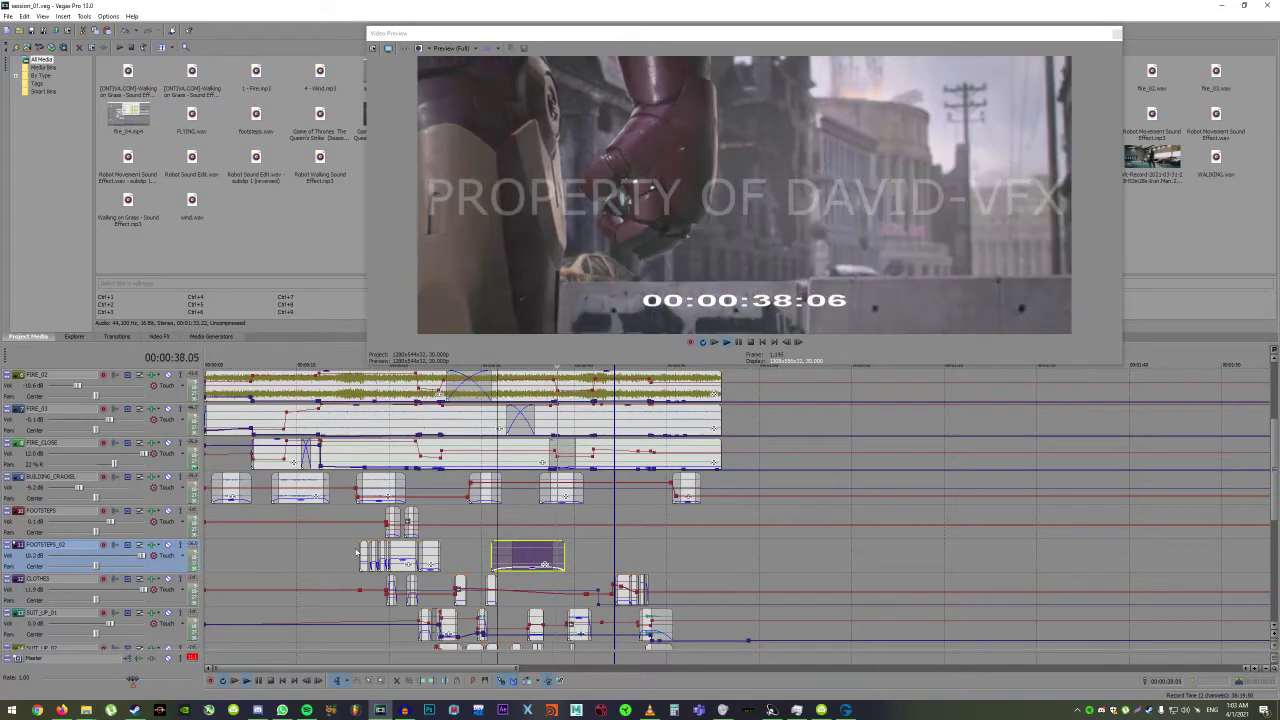
Play the CLOTHES track in solo, and switch the solo over to SUIT_UP_01.
{"action": "scroll", "coordinate": [456, 560], "scroll_direction": "down", "scroll_amount": 3}
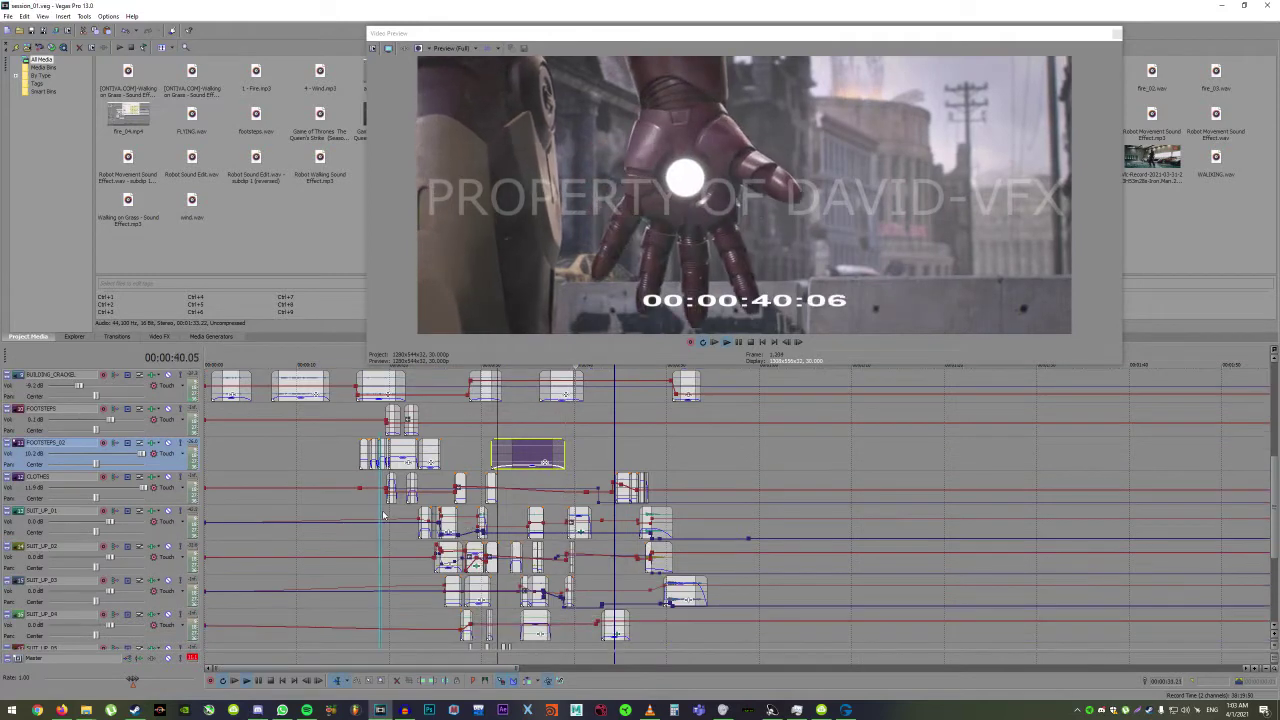
{"action": "left_click", "coordinate": [183, 478]}
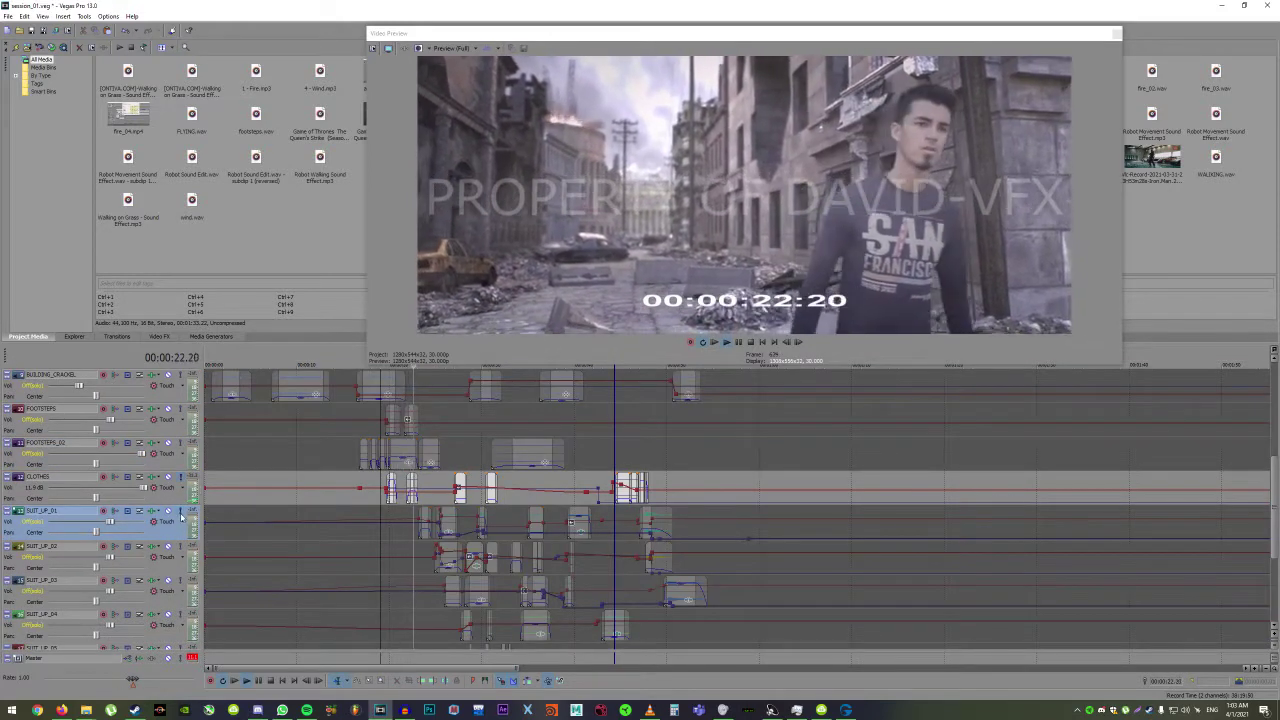
{"action": "left_click", "coordinate": [182, 512]}
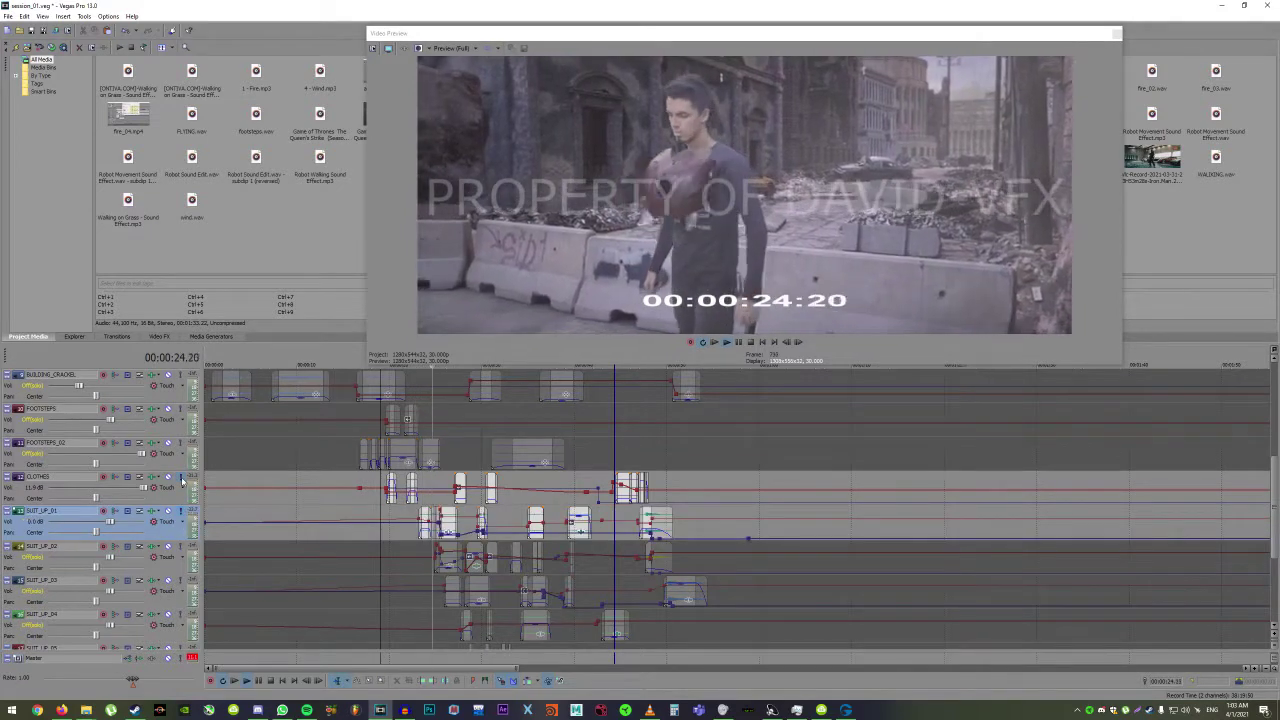
{"action": "left_click", "coordinate": [183, 478]}
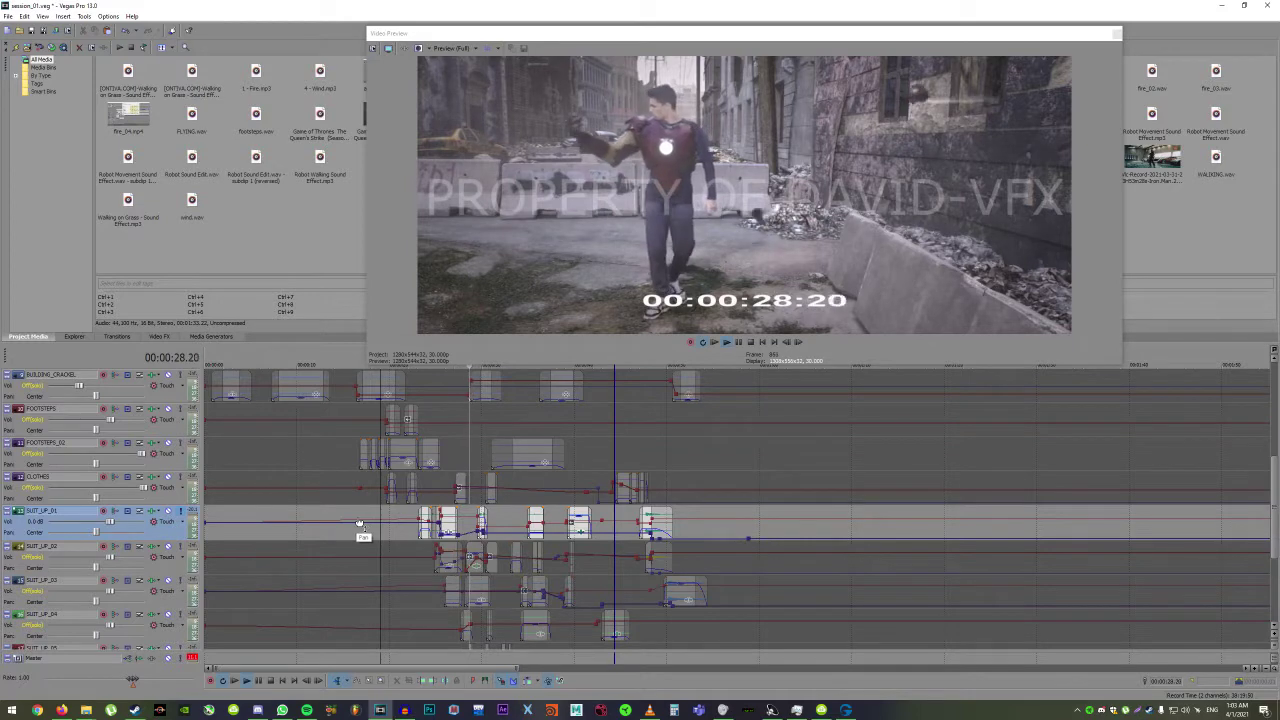
{"action": "scroll", "coordinate": [406, 549], "scroll_direction": "down", "scroll_amount": 3}
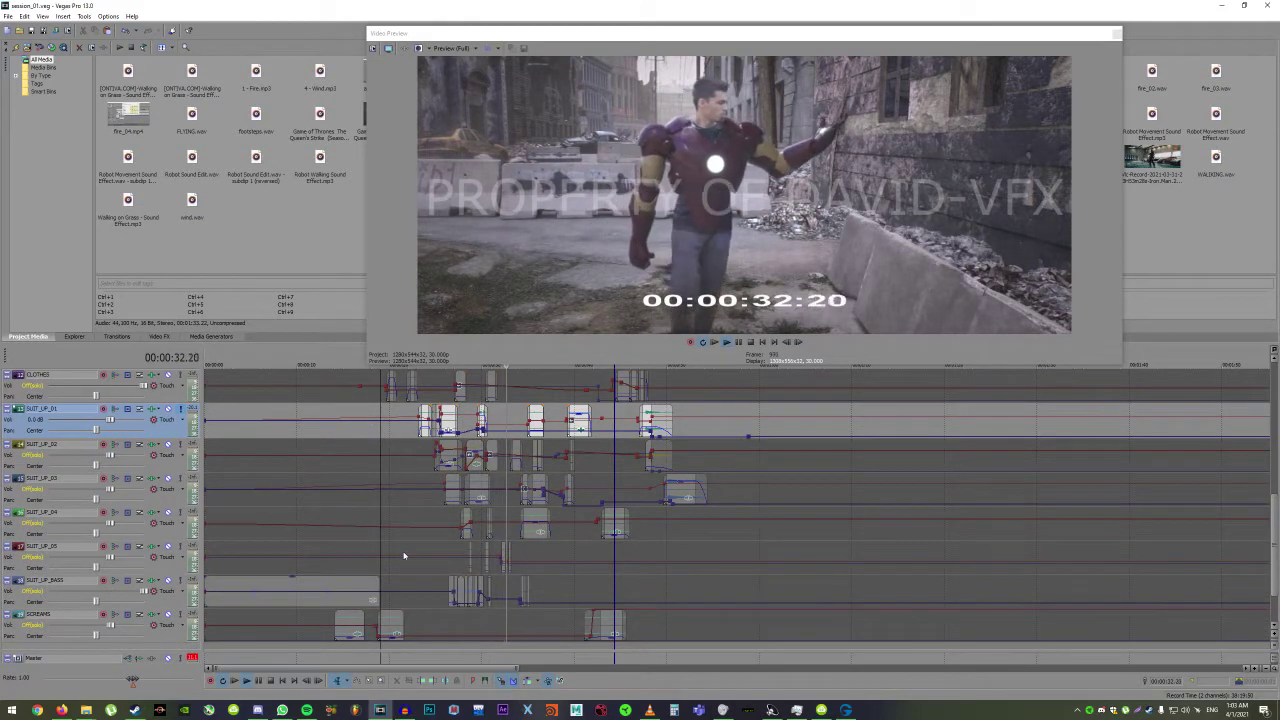
Take SUIT_UP_01 out of solo and audition SUIT_UP_02 and SUIT_UP_03 in solo, starting each just before its first clips.
{"action": "left_click", "coordinate": [419, 446]}
{"action": "left_click", "coordinate": [181, 409]}
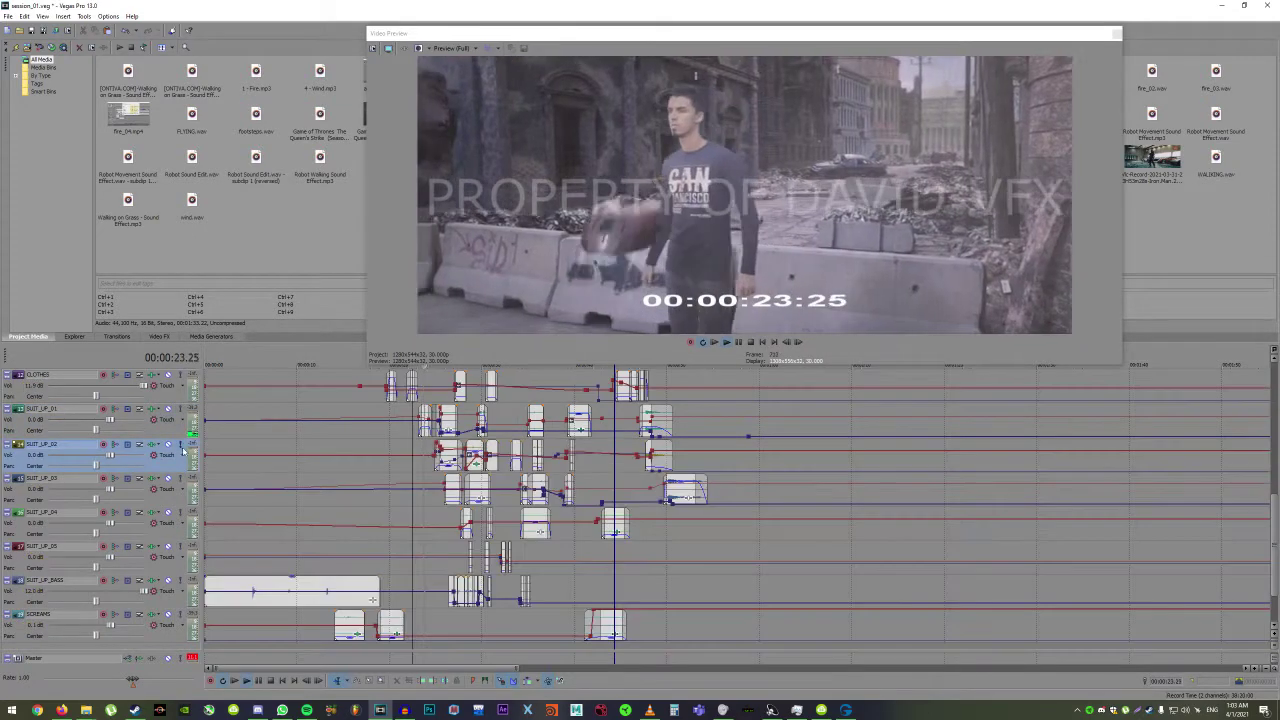
{"action": "left_click", "coordinate": [181, 444]}
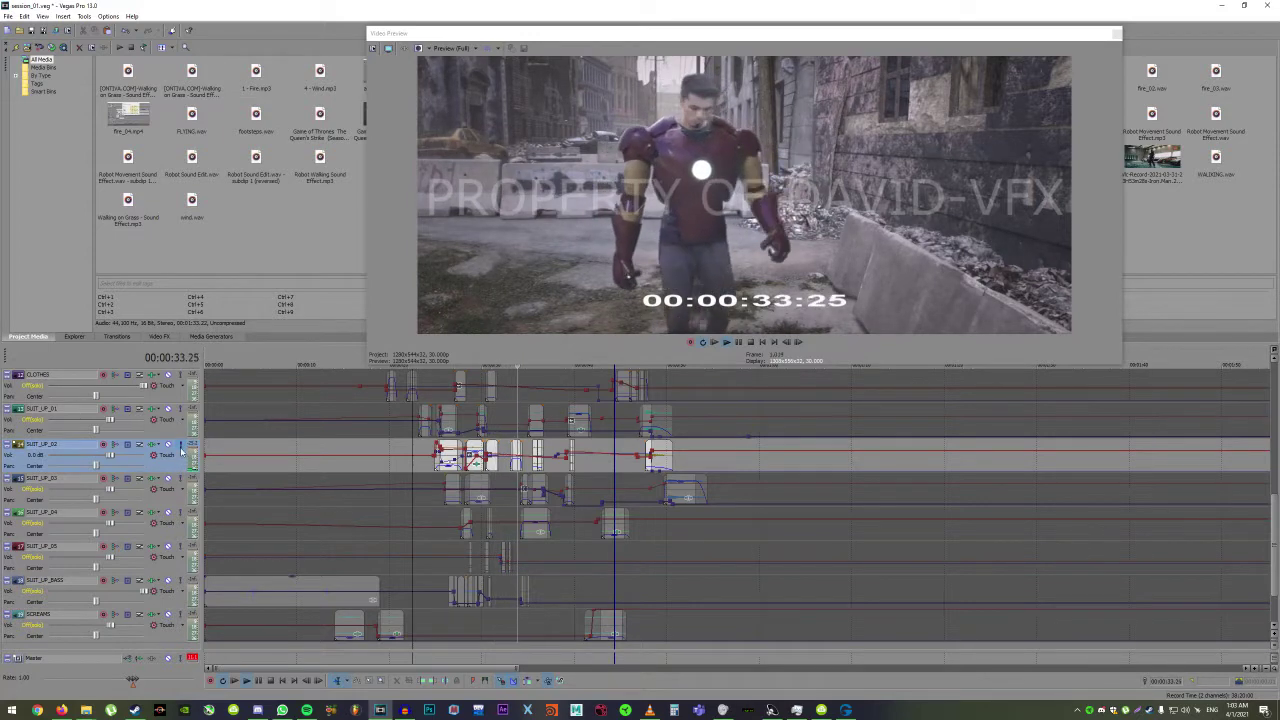
{"action": "left_click", "coordinate": [181, 444]}
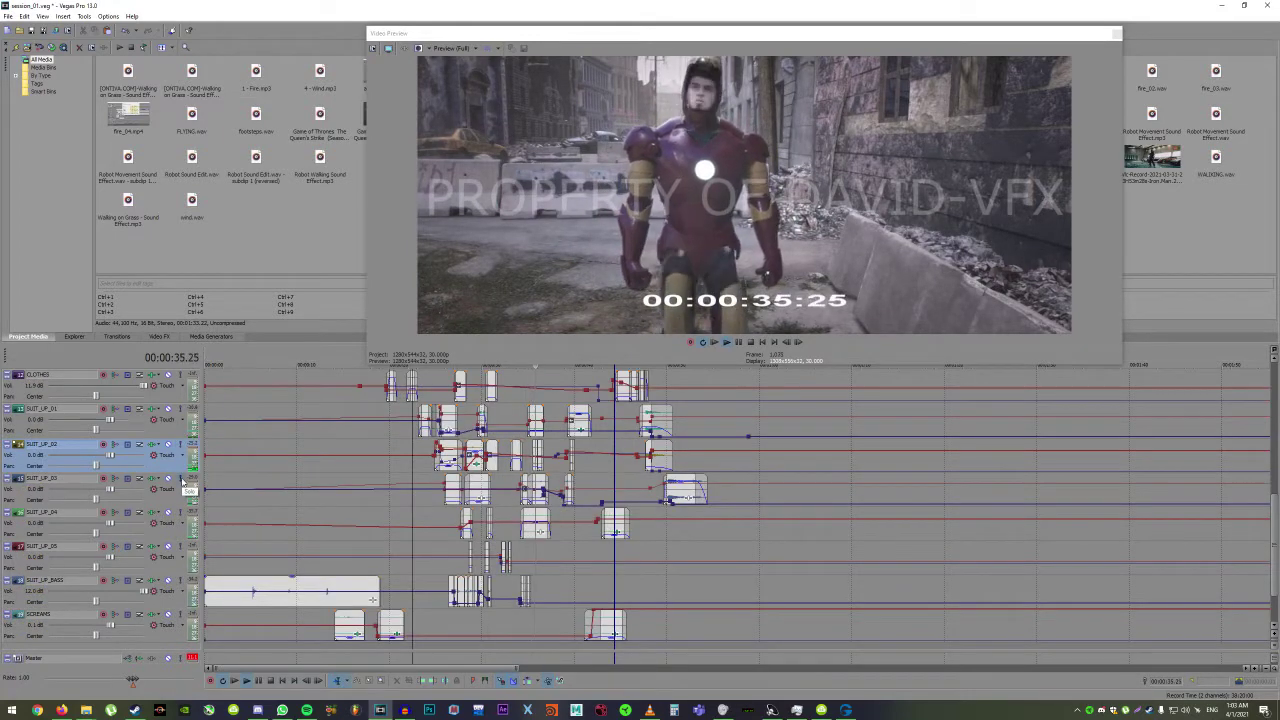
{"action": "left_click", "coordinate": [181, 478]}
{"action": "left_click", "coordinate": [441, 500]}
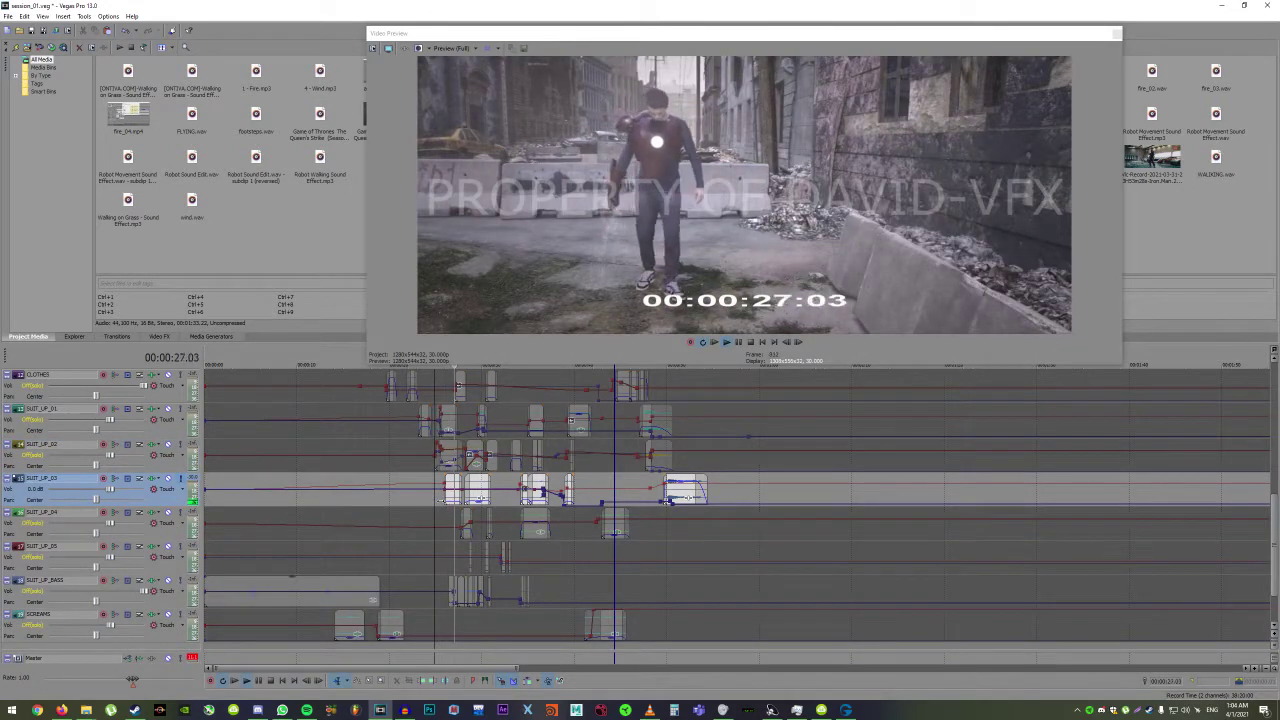
{"action": "scroll", "coordinate": [270, 507], "scroll_direction": "down", "scroll_amount": 1}
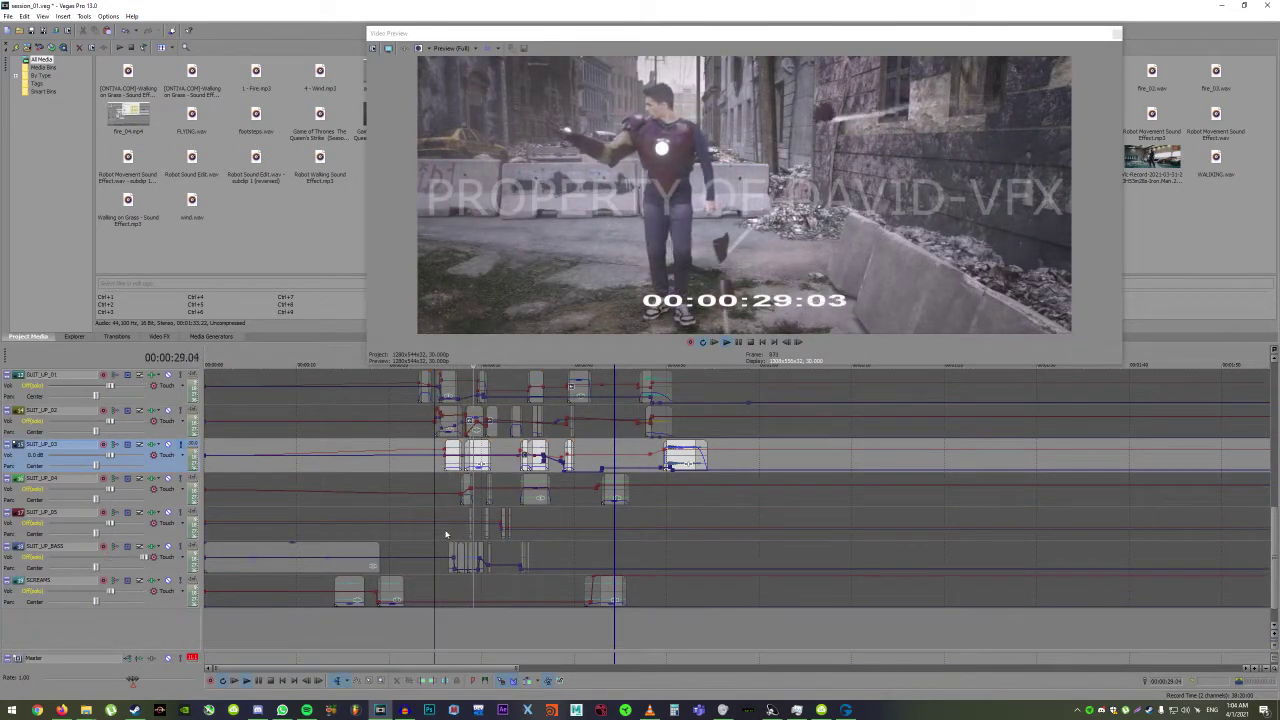
{"action": "left_click", "coordinate": [181, 444]}
Audition SUIT_UP_04 in solo through its last clip, and play SUIT_UP_05 soloed over its short clips.
{"action": "left_click", "coordinate": [181, 478]}
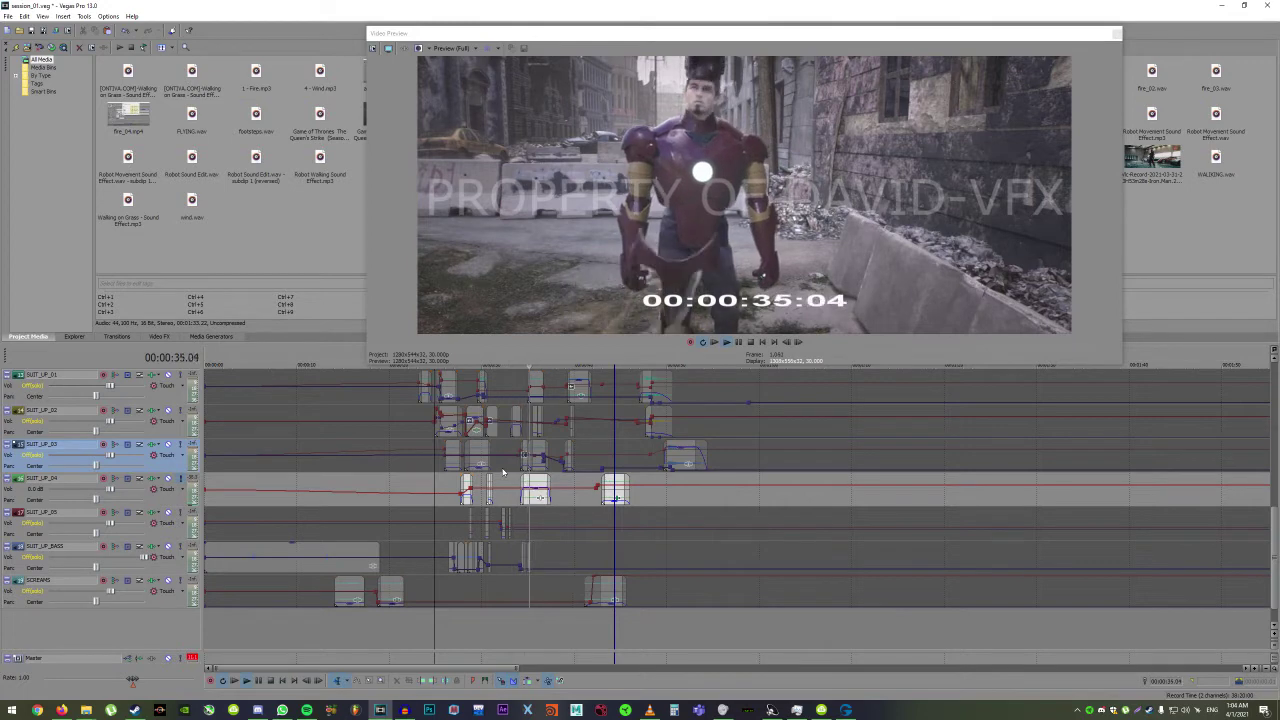
{"action": "left_click", "coordinate": [610, 505]}
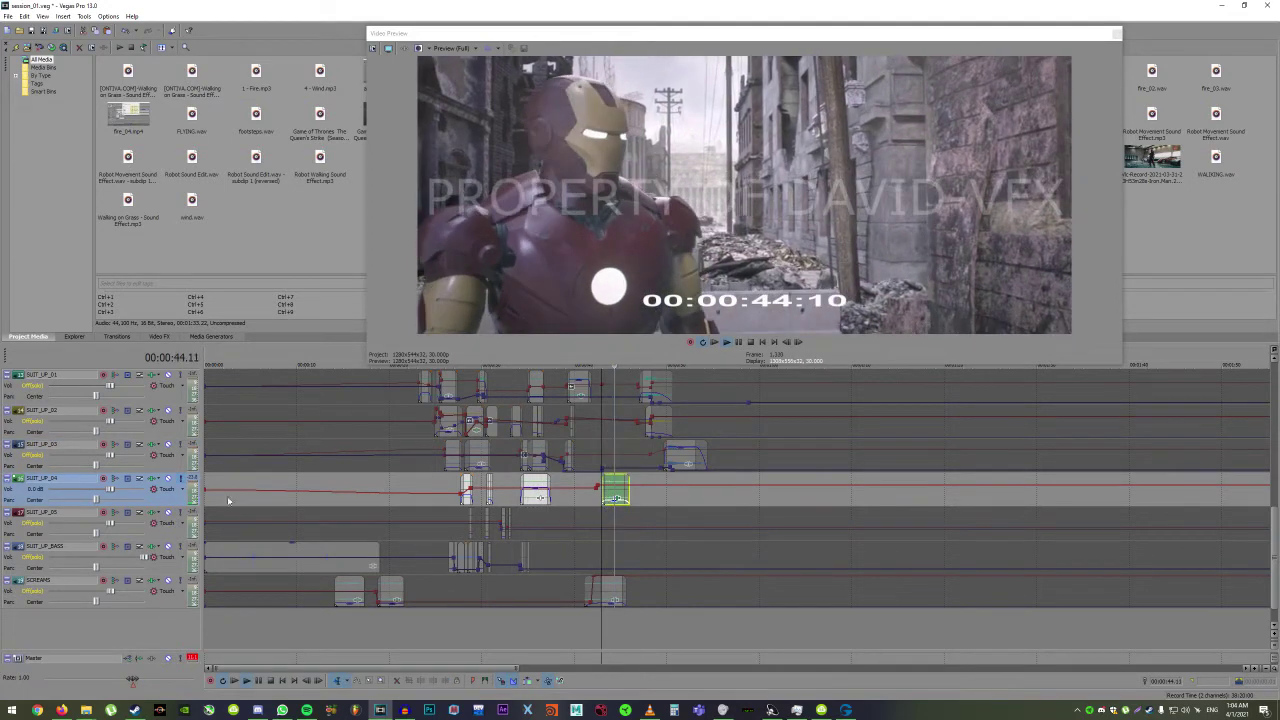
{"action": "left_click", "coordinate": [182, 484]}
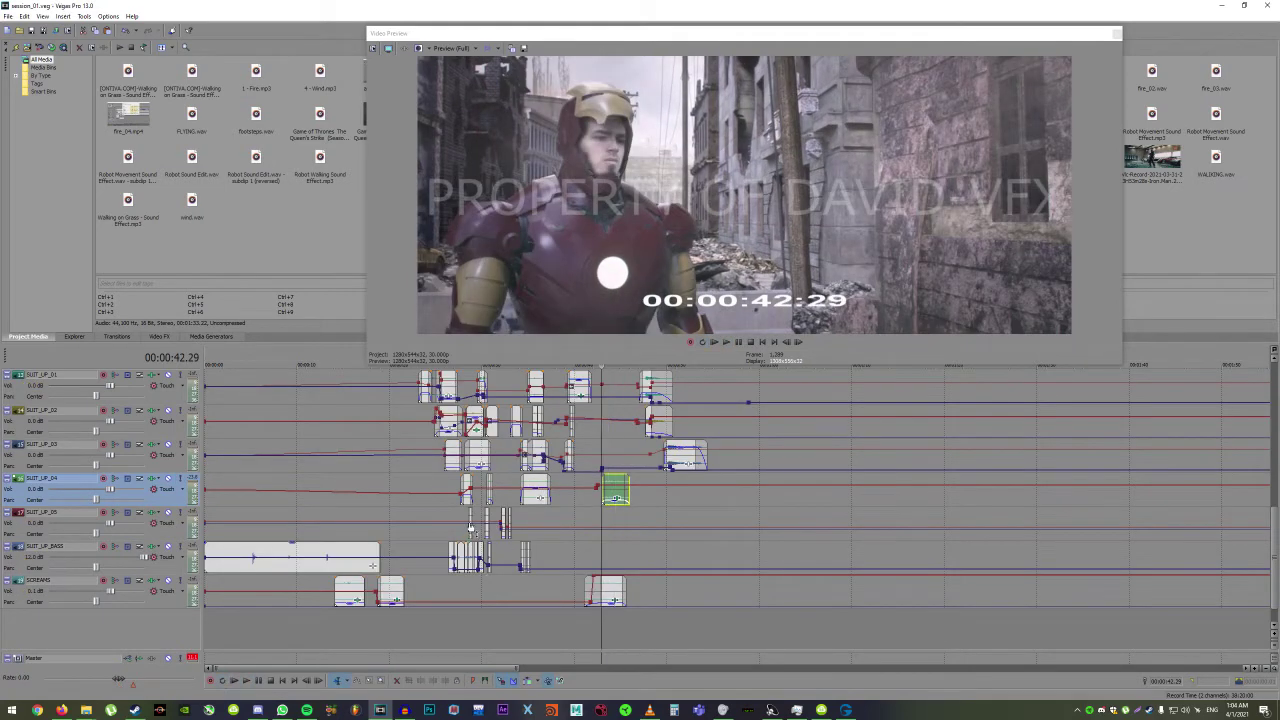
{"action": "key", "text": "space"}
{"action": "left_click", "coordinate": [182, 516]}
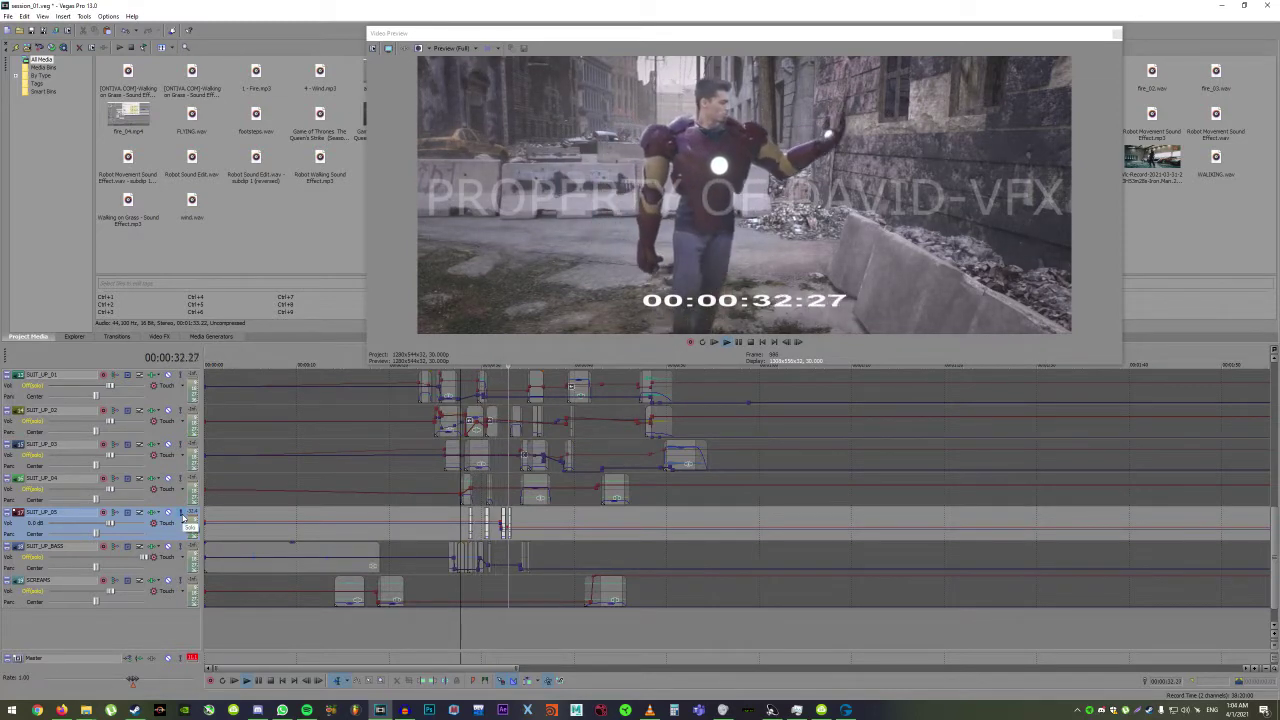
{"action": "left_click", "coordinate": [182, 516]}
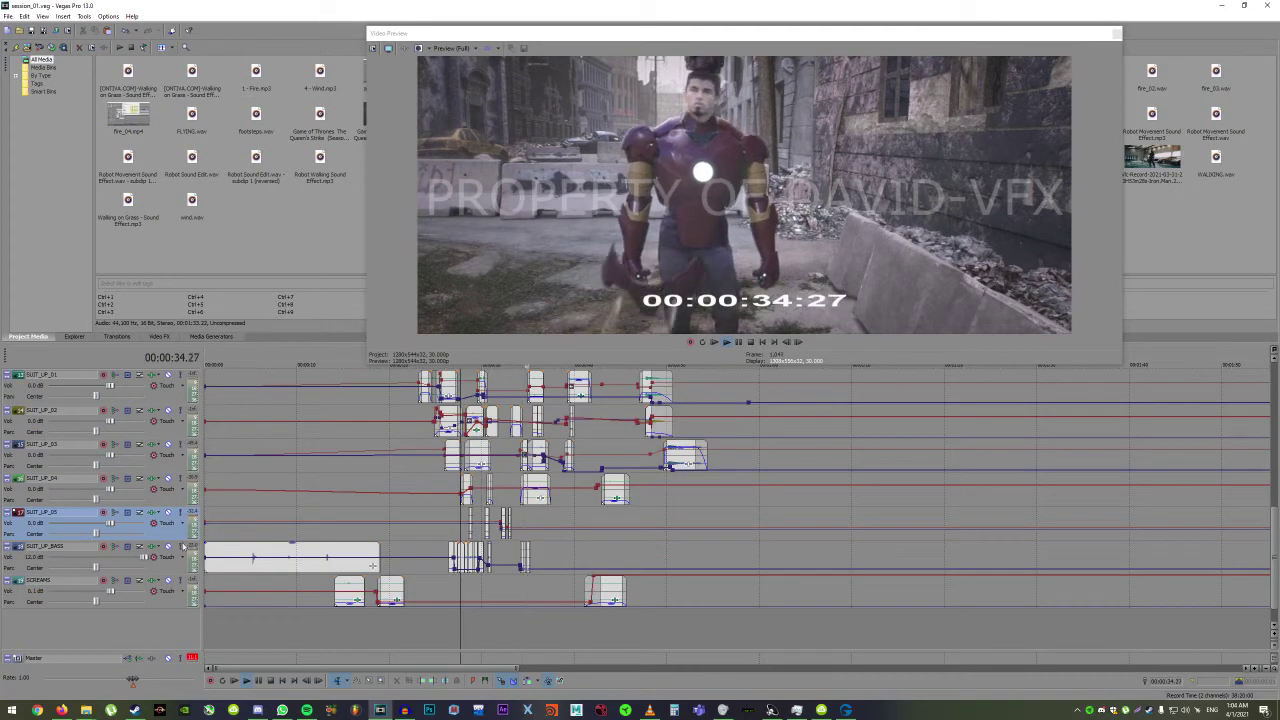
Solo the SUIT_UP_BASS track and play its long opening clip from about four seconds in.
{"action": "left_click", "coordinate": [182, 550]}
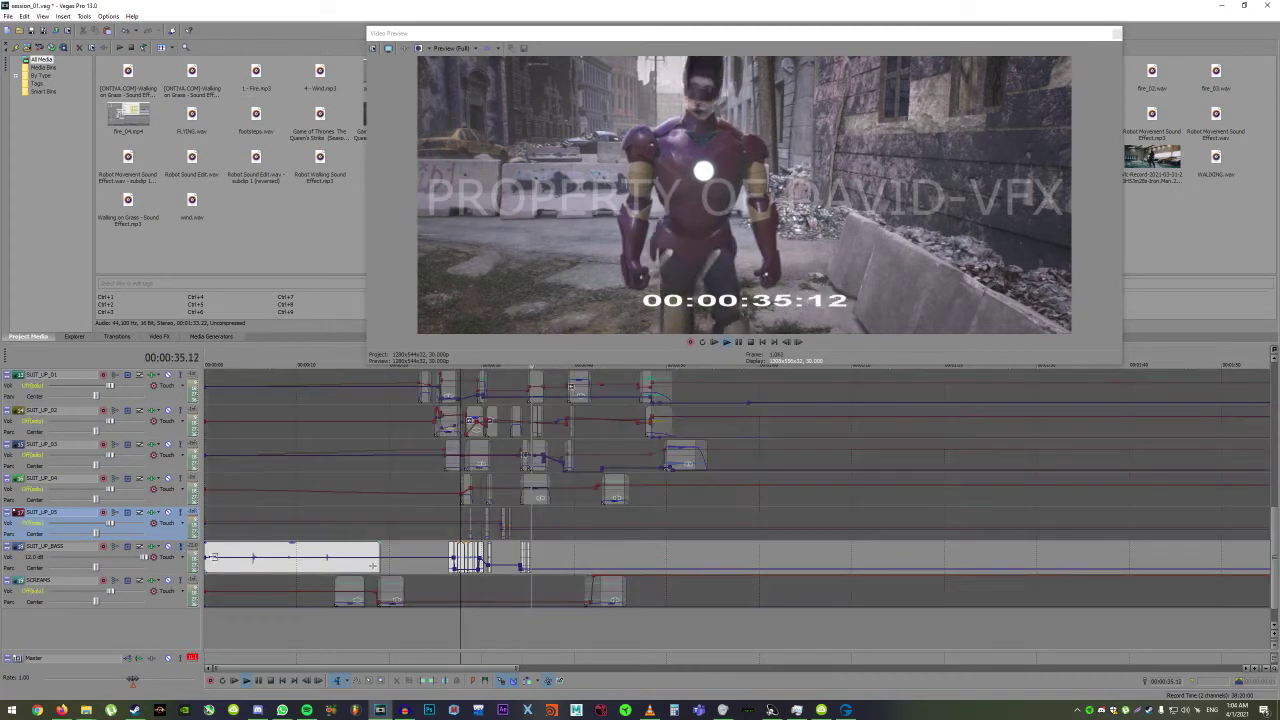
{"action": "left_click", "coordinate": [447, 555]}
{"action": "key", "text": "space"}
{"action": "scroll", "coordinate": [449, 557], "scroll_direction": "down", "scroll_amount": 3}
{"action": "scroll", "coordinate": [311, 565], "scroll_direction": "up", "scroll_amount": 3}
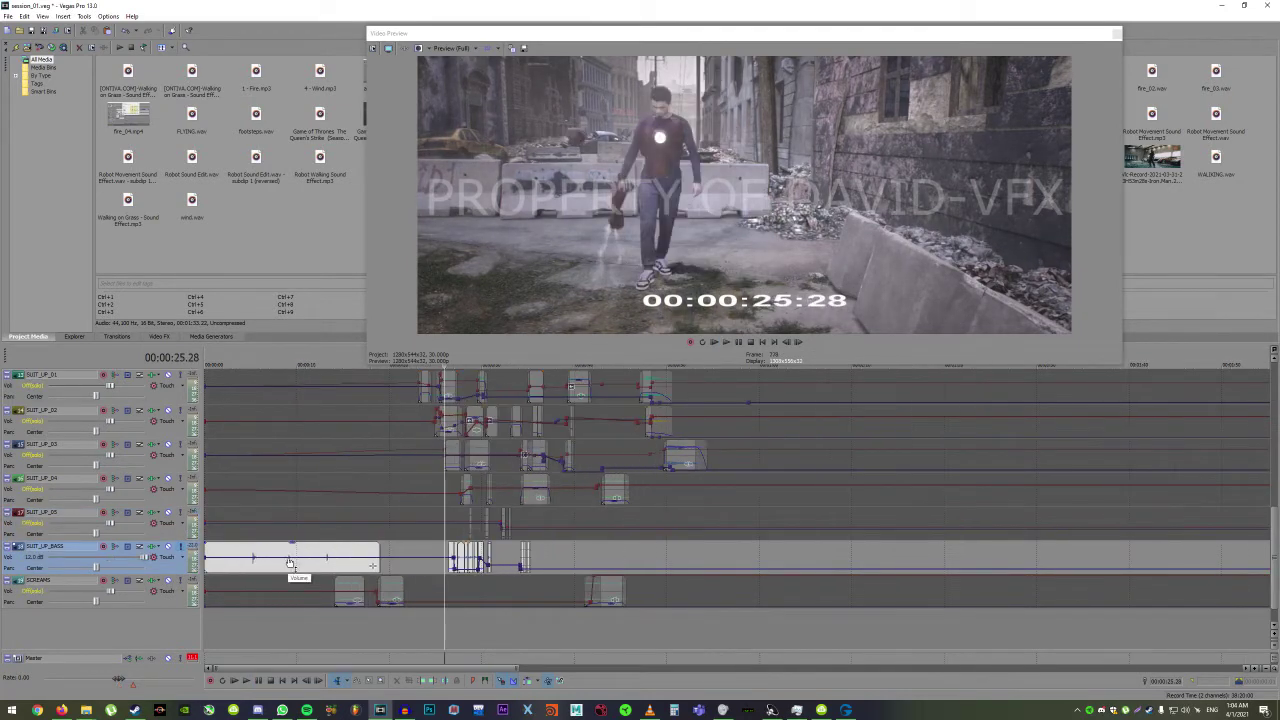
{"action": "left_click", "coordinate": [243, 553]}
{"action": "key", "text": "space"}
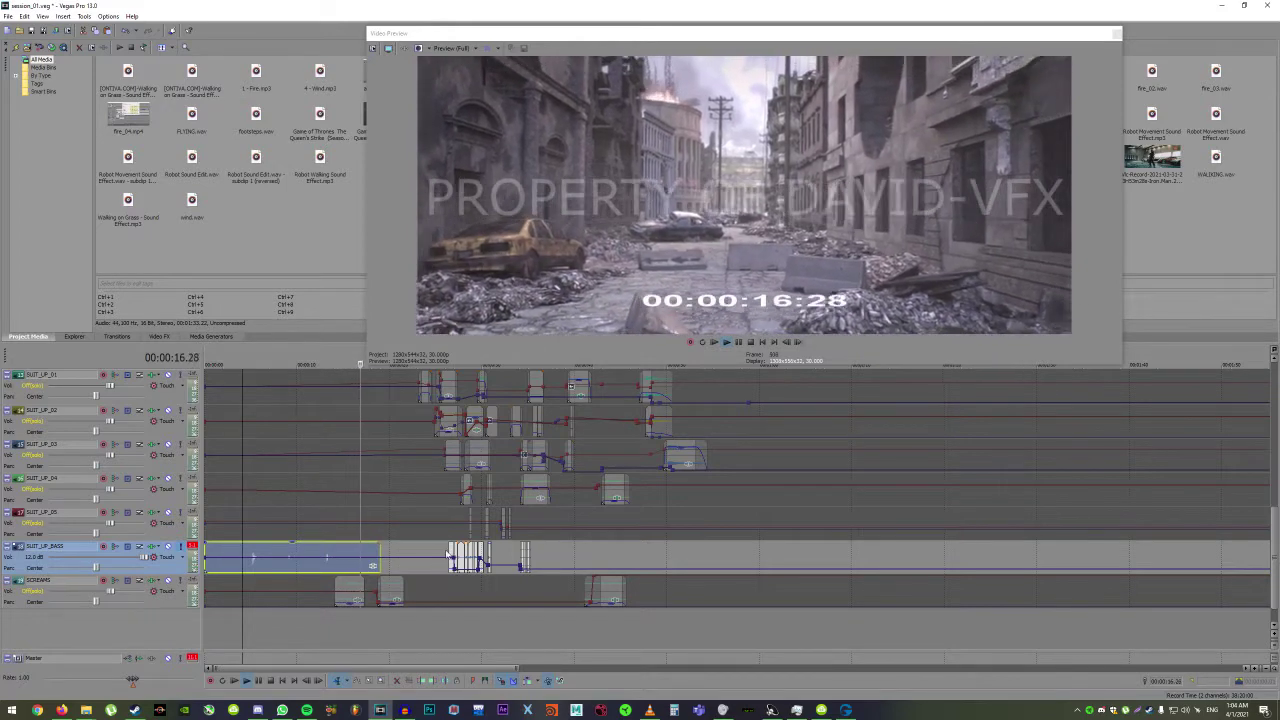
Play the later SUIT_UP_BASS clips, and audition the SCREAMS track in solo from about 13 and 41 seconds.
{"action": "left_click", "coordinate": [447, 554]}
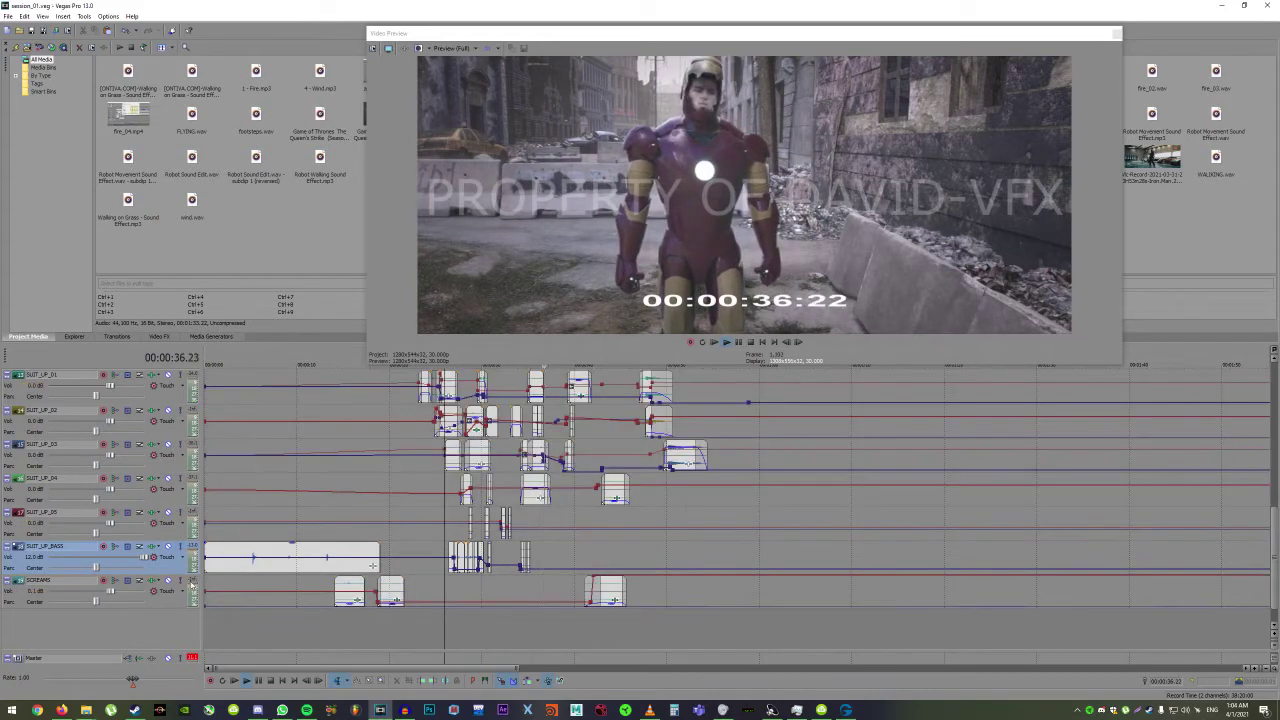
{"action": "left_click", "coordinate": [326, 590]}
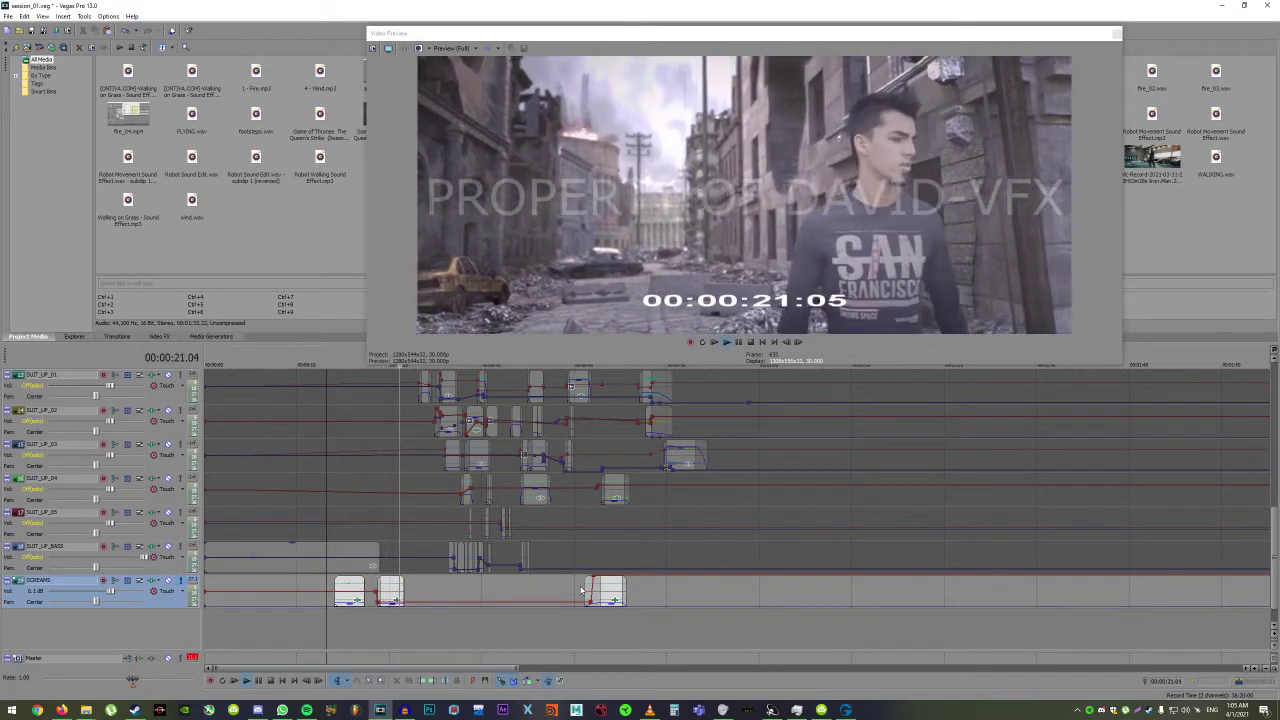
{"action": "left_click", "coordinate": [583, 591]}
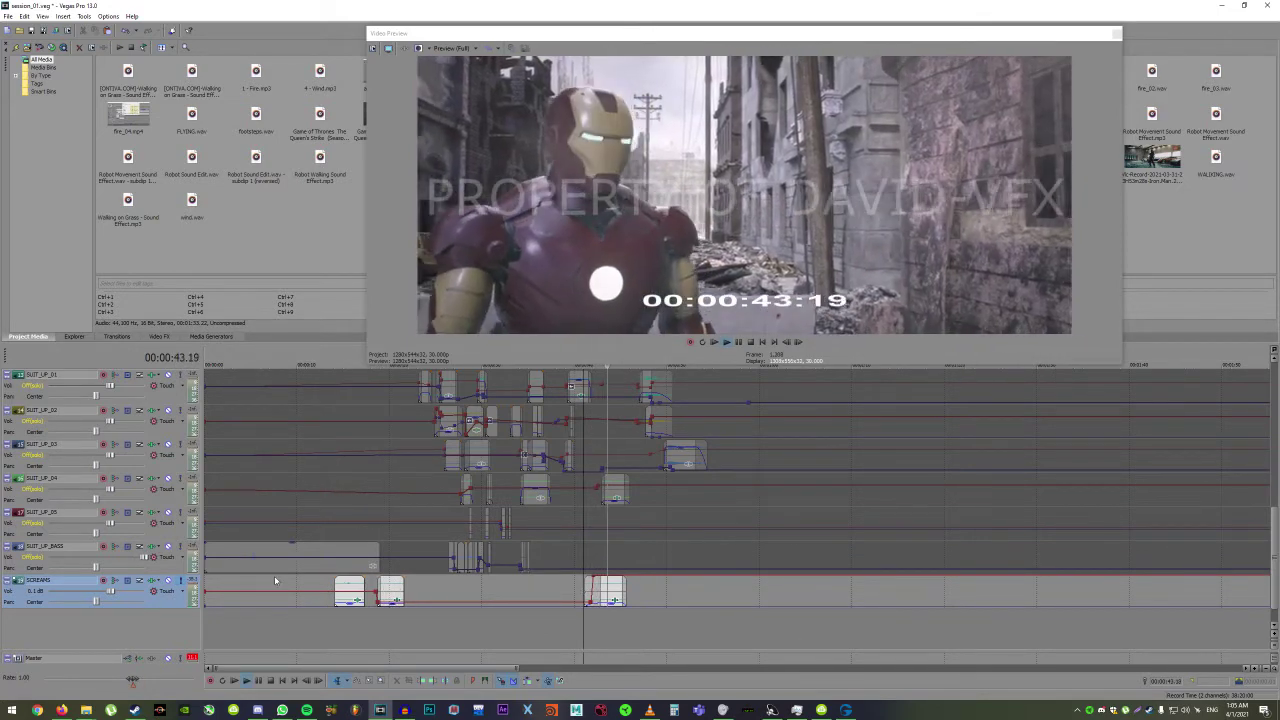
Play the soloed BASS track from just before its first clip and from about 24, 34 and 42 seconds.
{"action": "scroll", "coordinate": [448, 521], "scroll_direction": "down", "scroll_amount": 6}
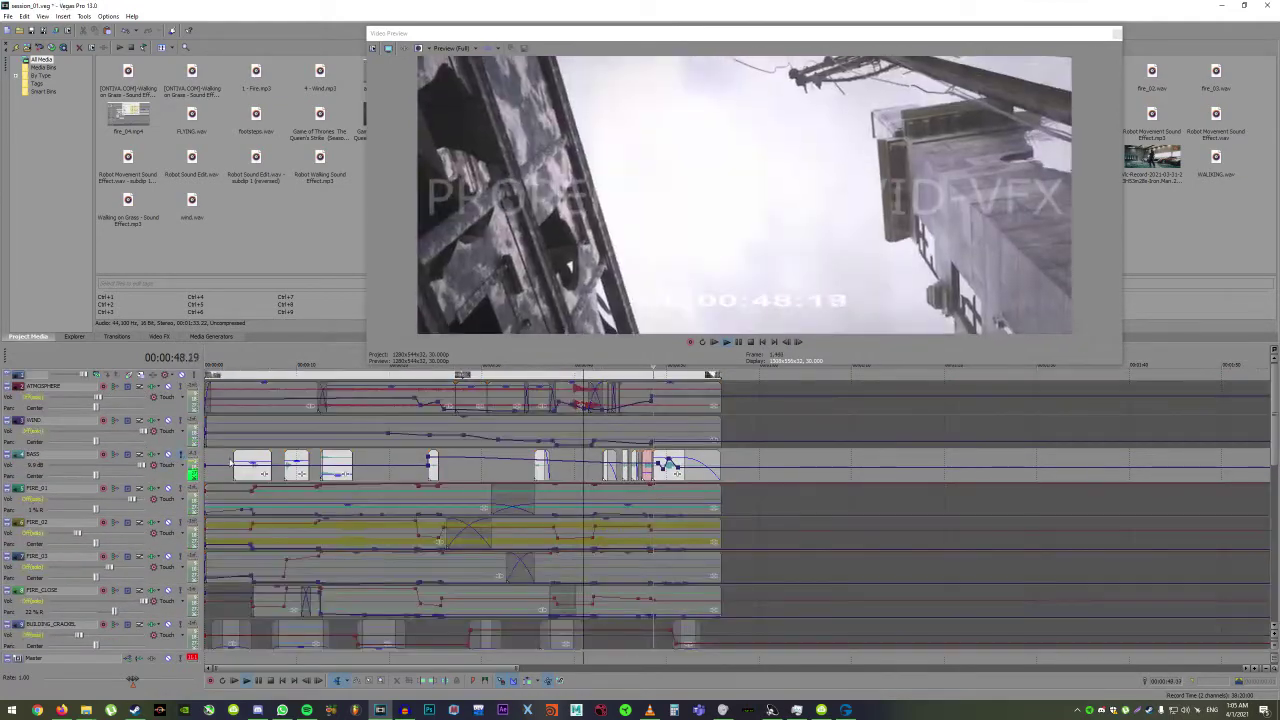
{"action": "left_click", "coordinate": [228, 468]}
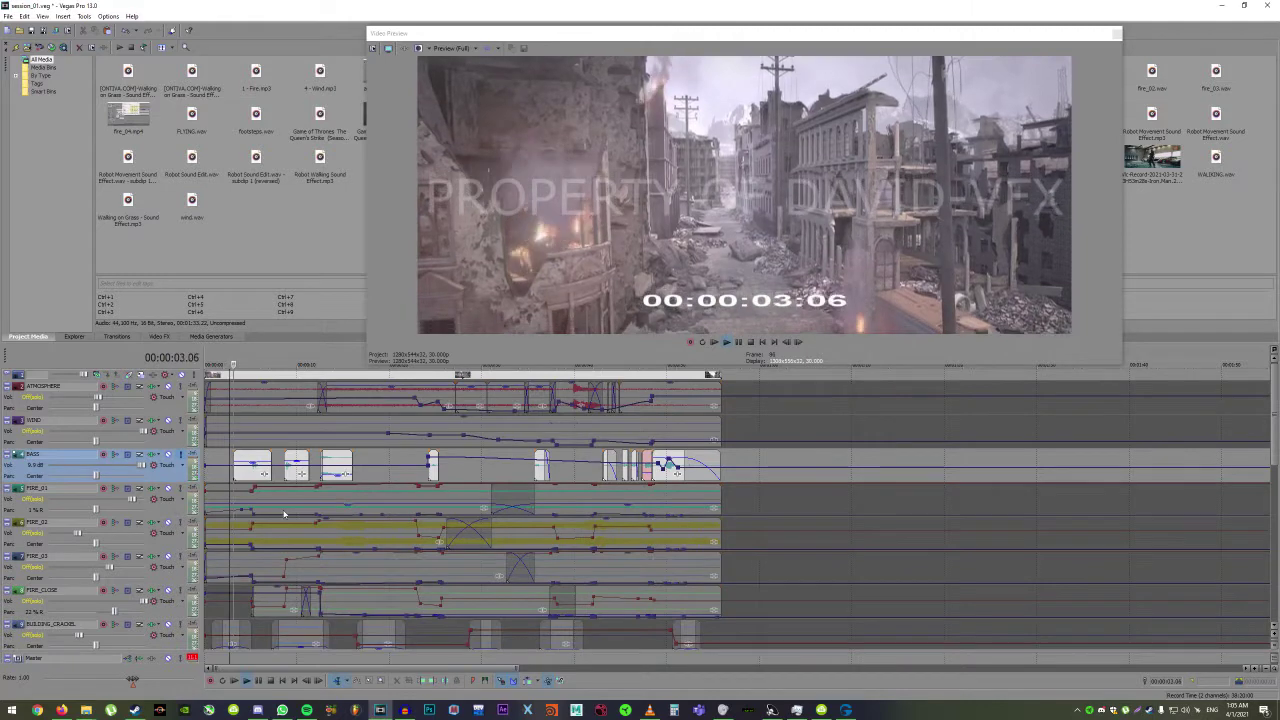
{"action": "scroll", "coordinate": [285, 512], "scroll_direction": "down", "scroll_amount": 2}
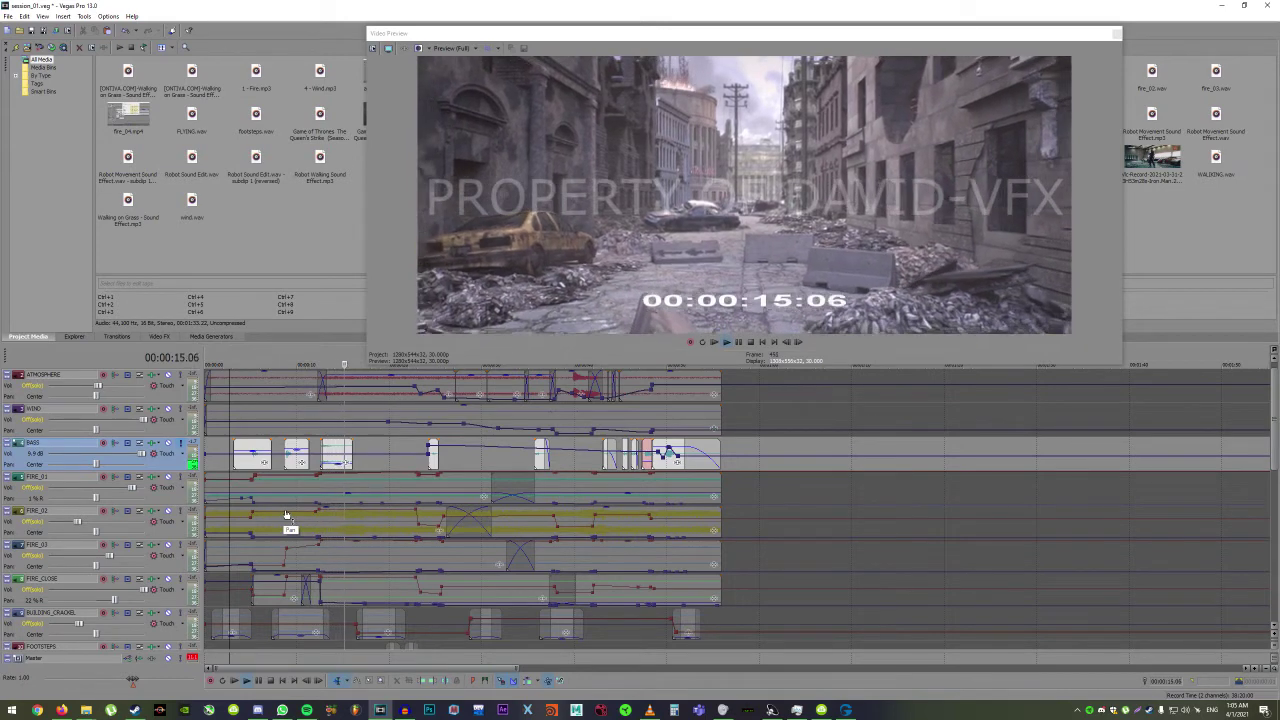
{"action": "left_click", "coordinate": [420, 468]}
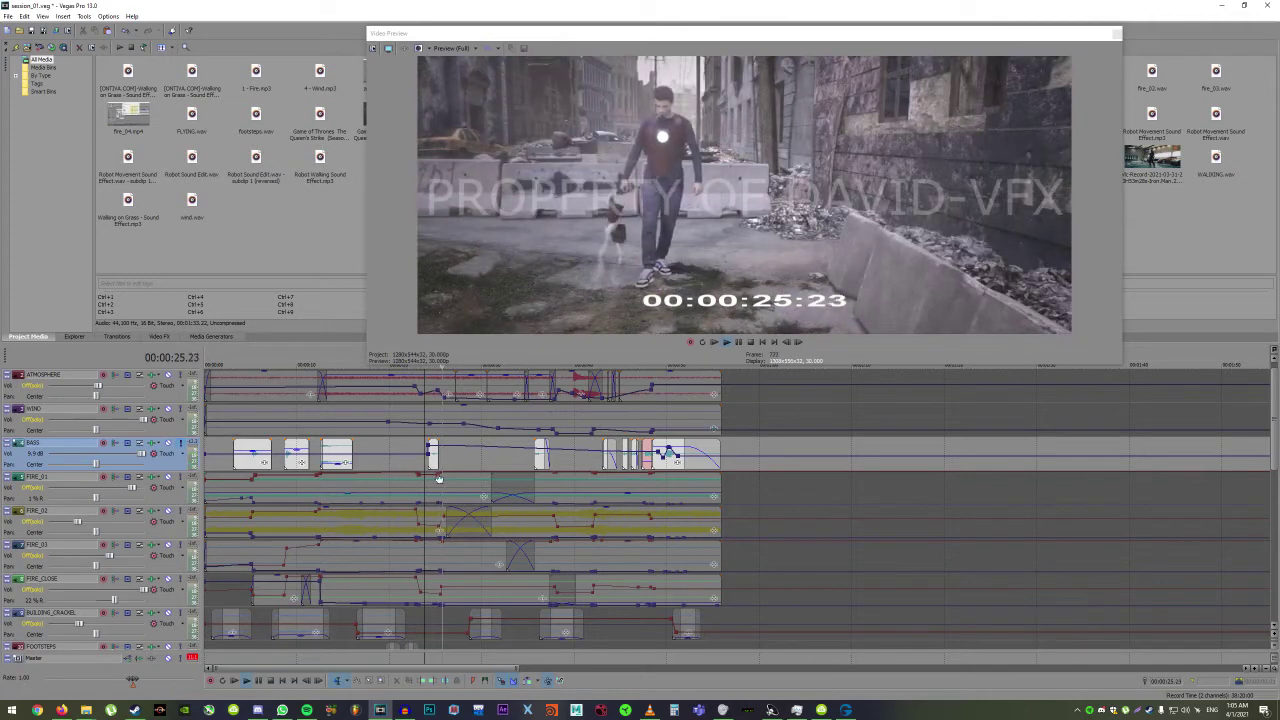
{"action": "left_click", "coordinate": [522, 465]}
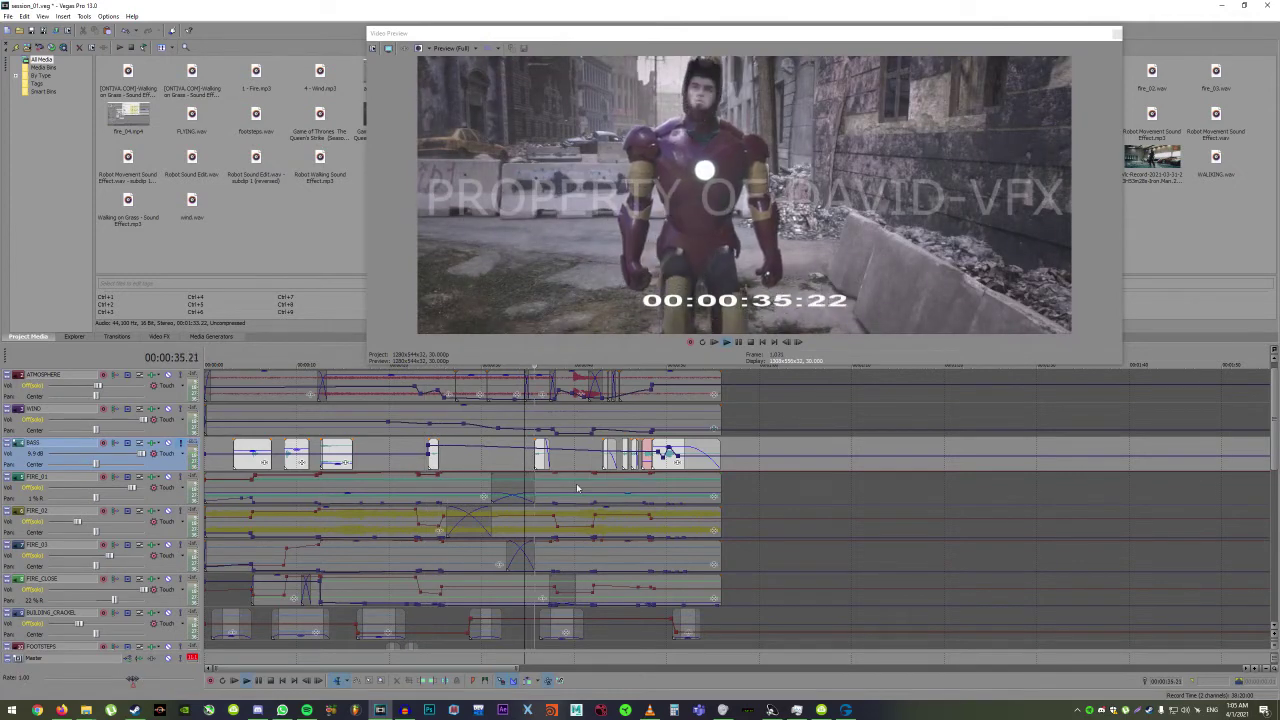
{"action": "left_click", "coordinate": [597, 466]}
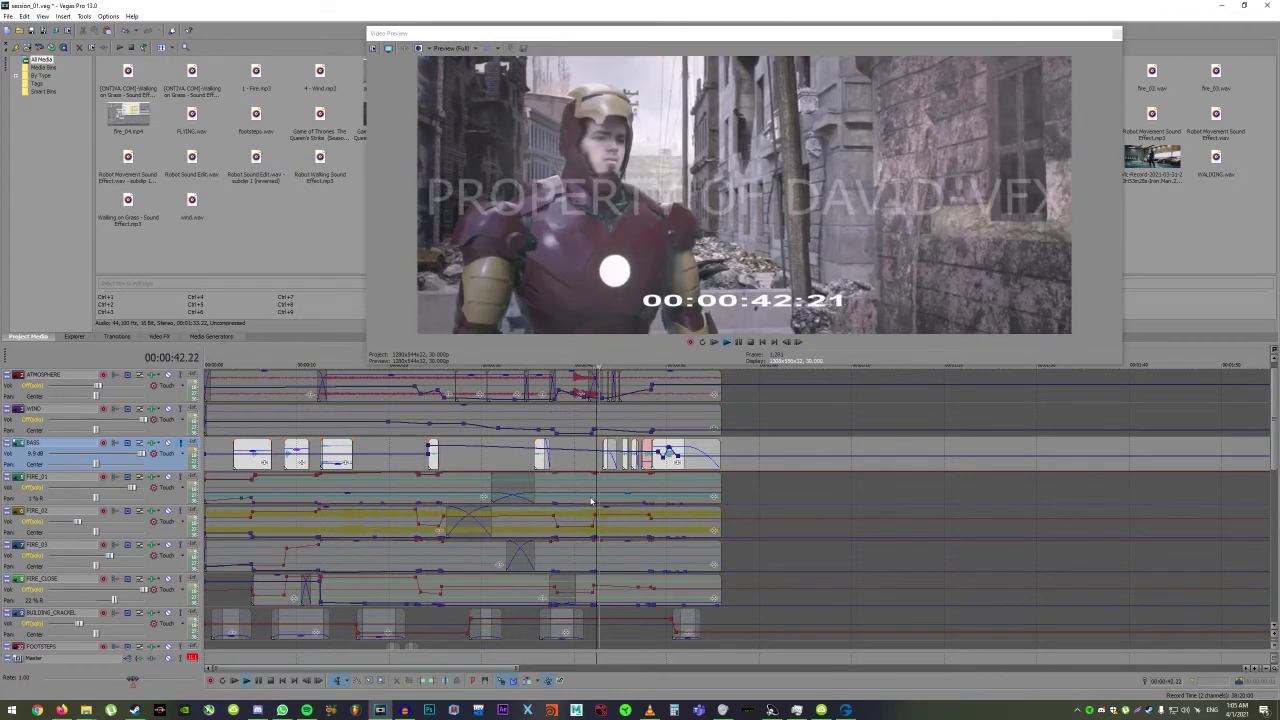